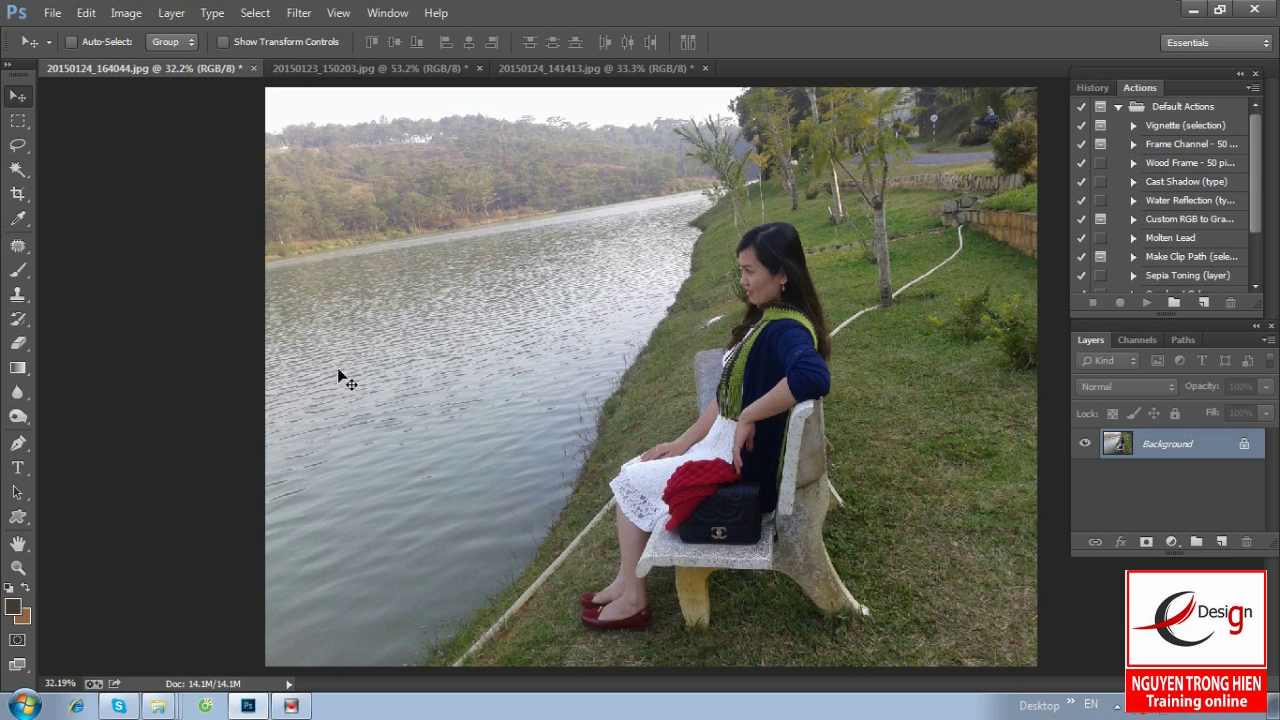
- Select the Spot Healing Brush and duplicate the Background onto a new Layer 1 via Layer Via Copy
left_click(19, 251)
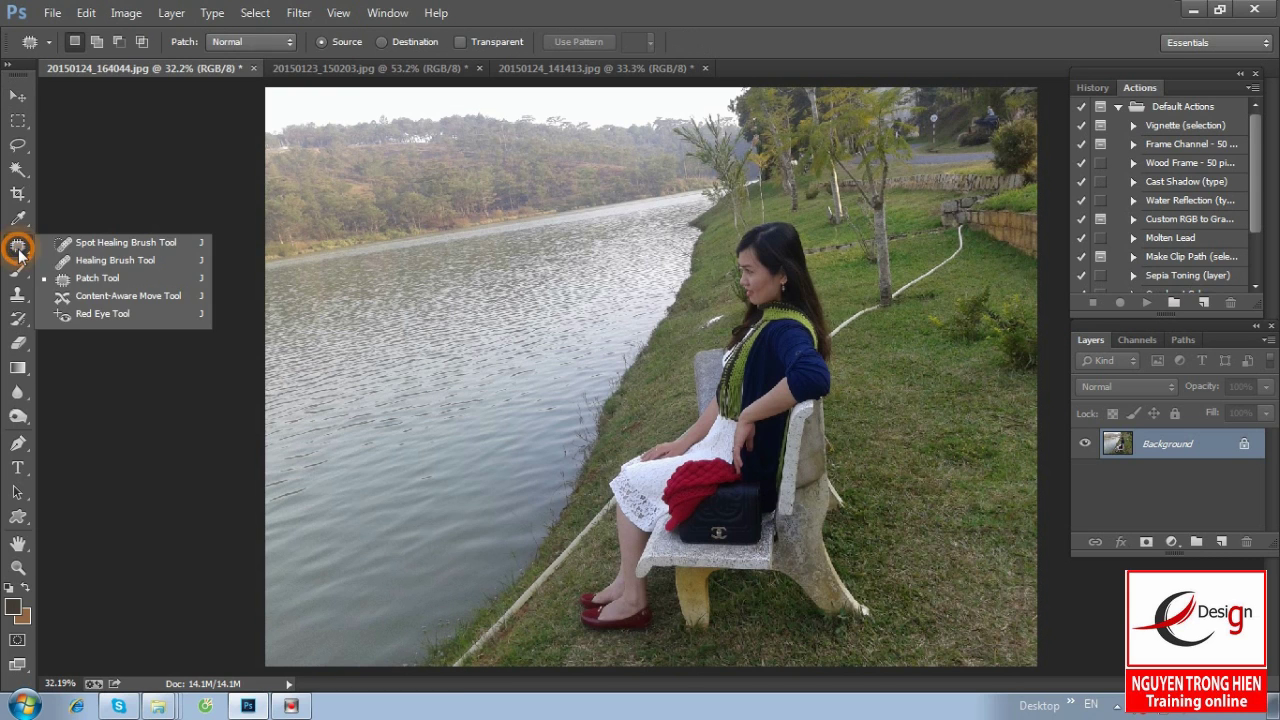
left_click(123, 243)
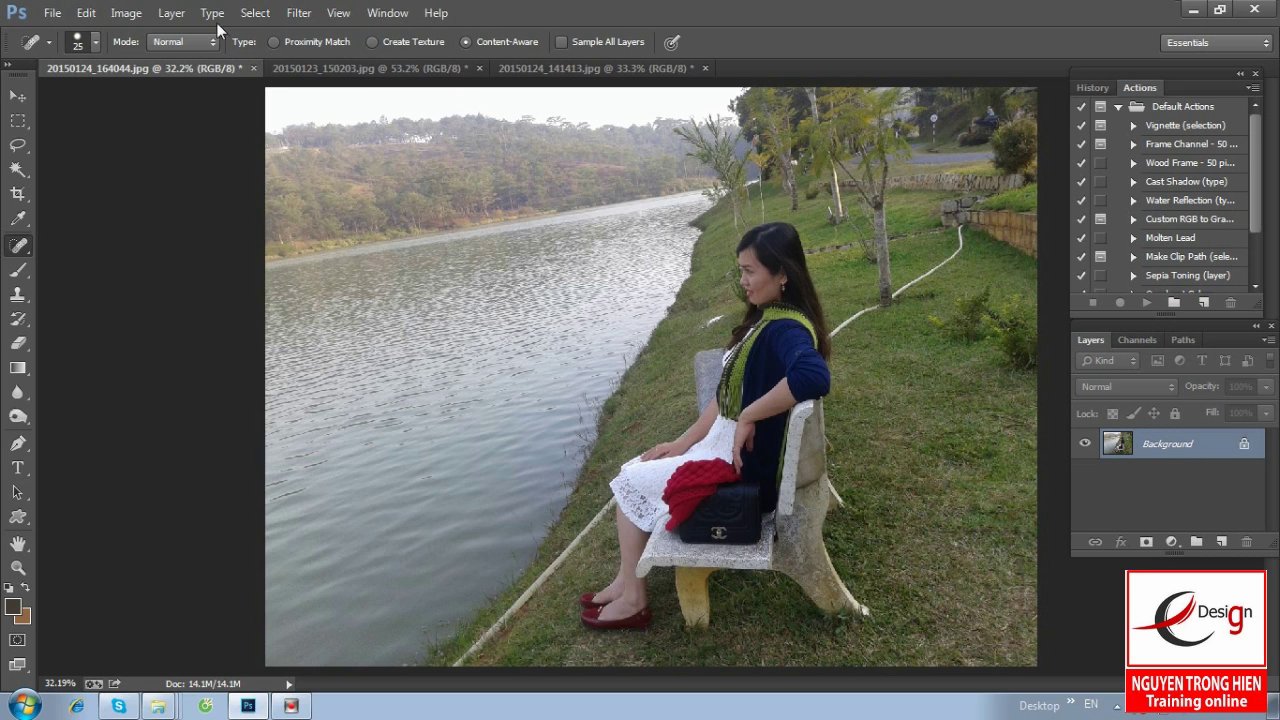
left_click(177, 18)
mouse_move(260, 34)
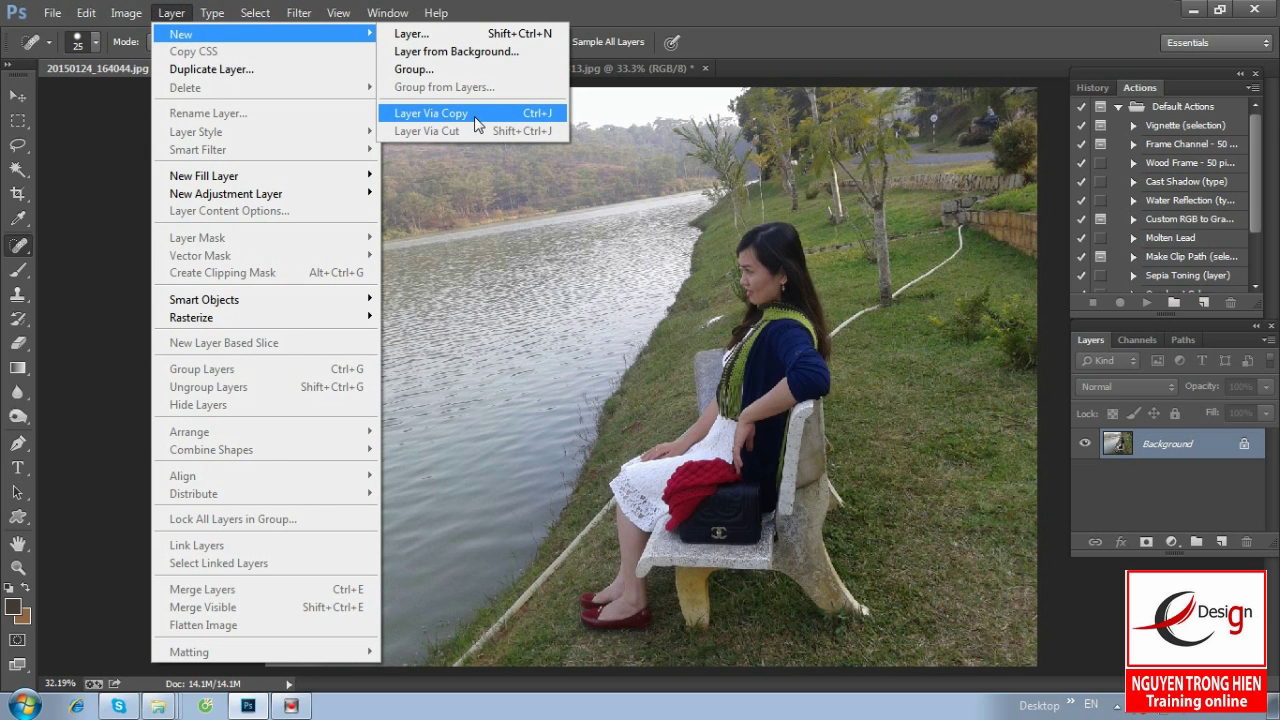
left_click(475, 118)
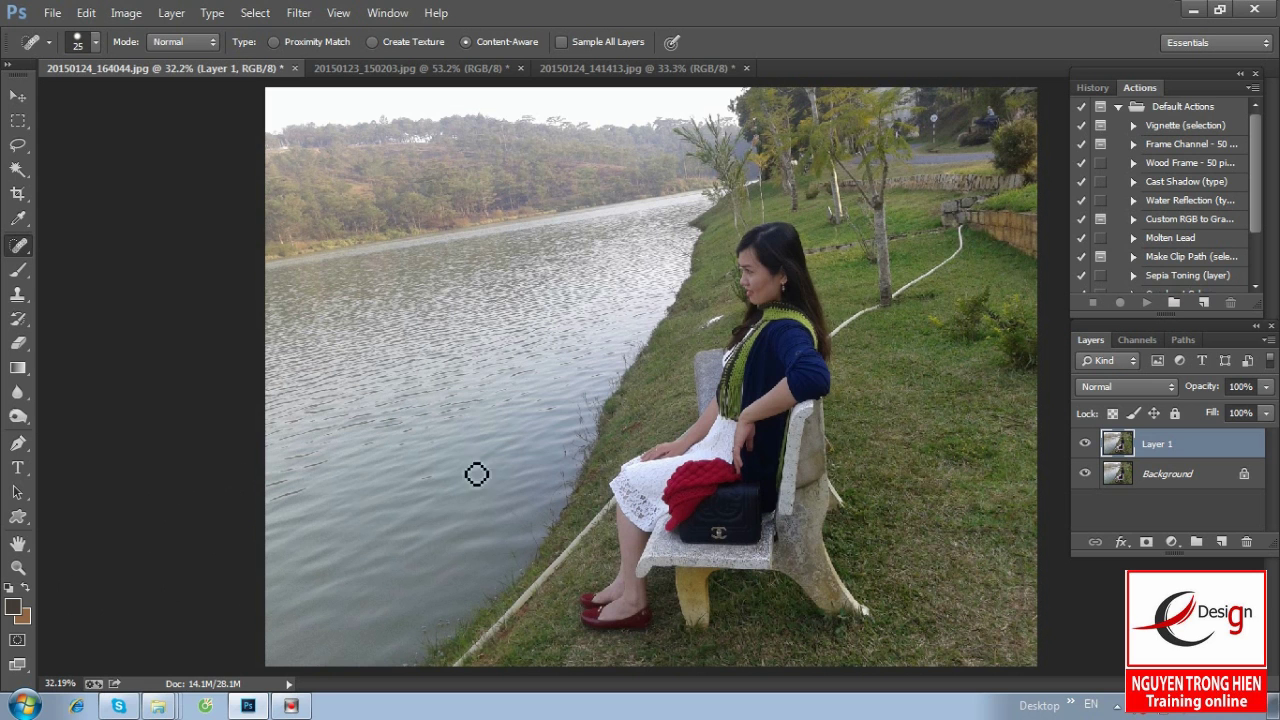
left_click(17, 570)
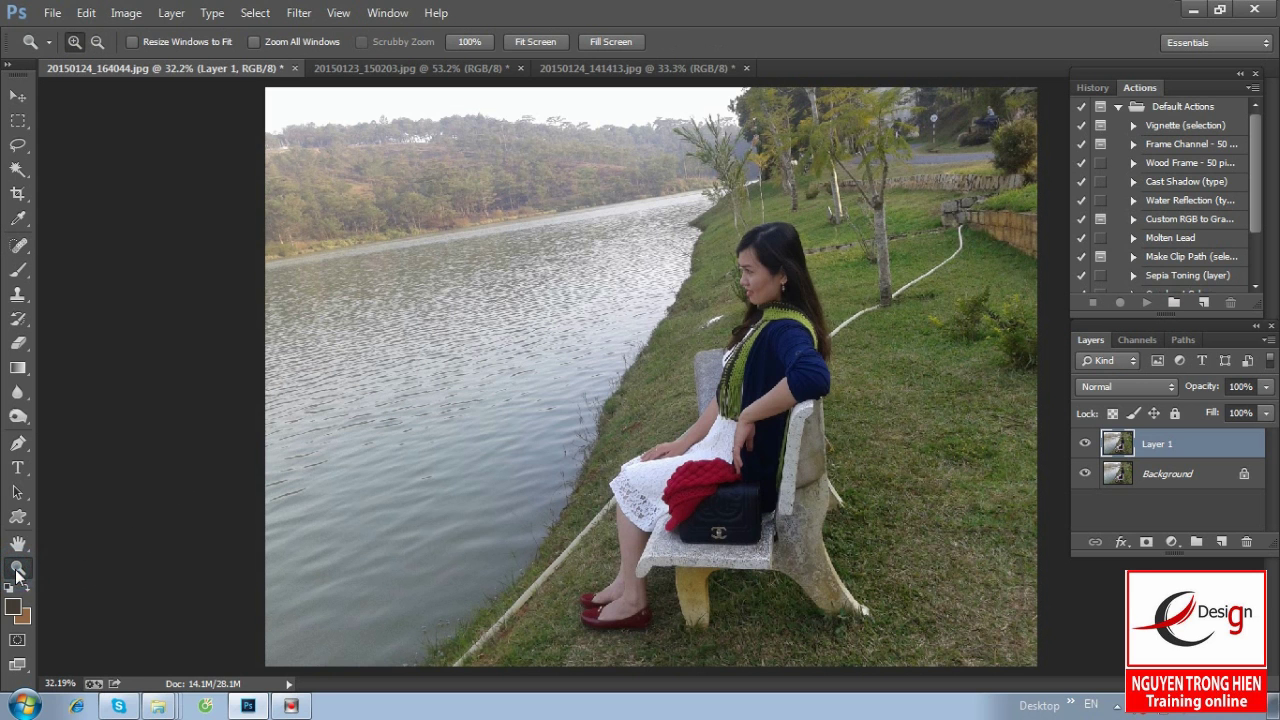
- Zoom in on the hose and paint over it with a 15 px Spot Healing Brush
left_click_drag(871, 196, 1005, 245)
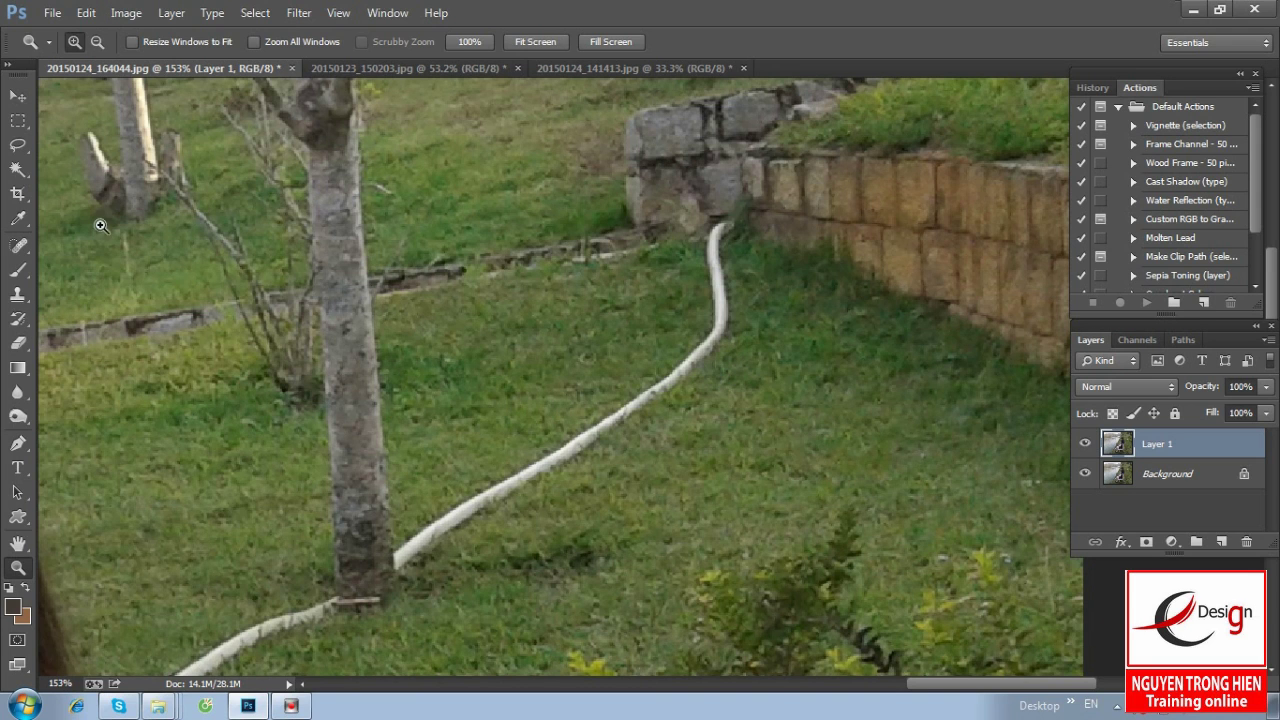
left_click(17, 245)
right_click(17, 245)
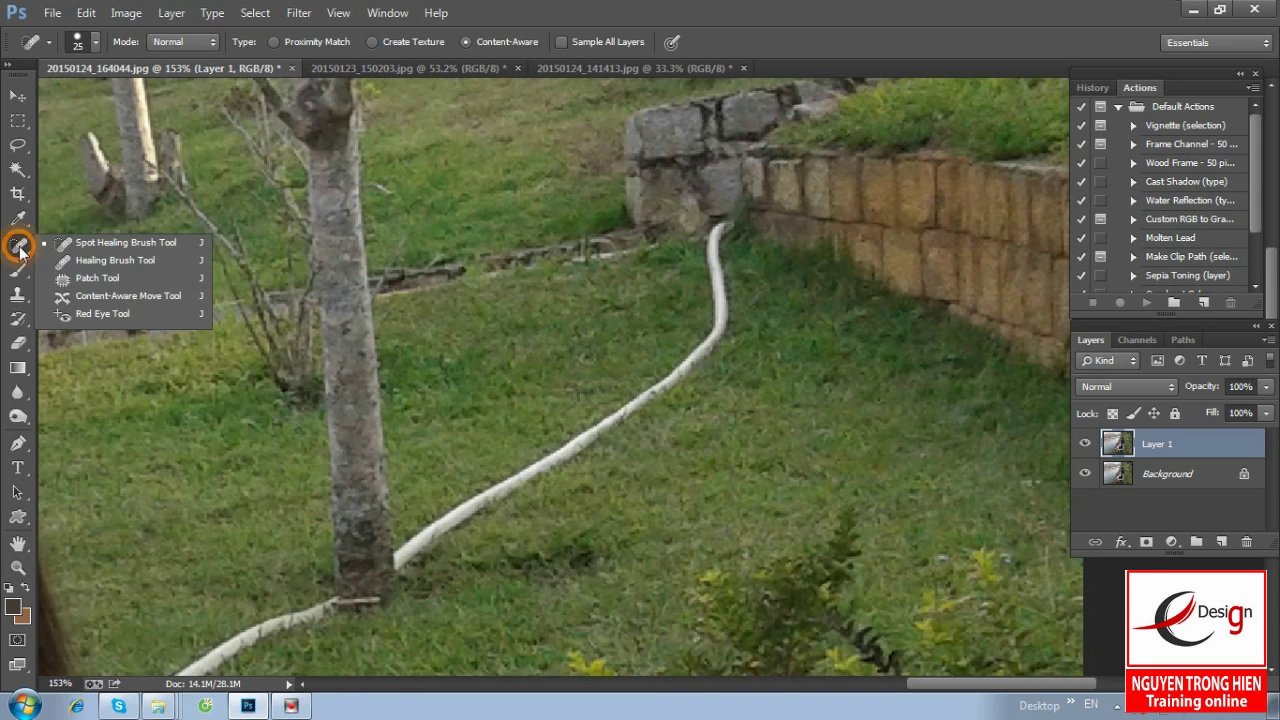
left_click(106, 248)
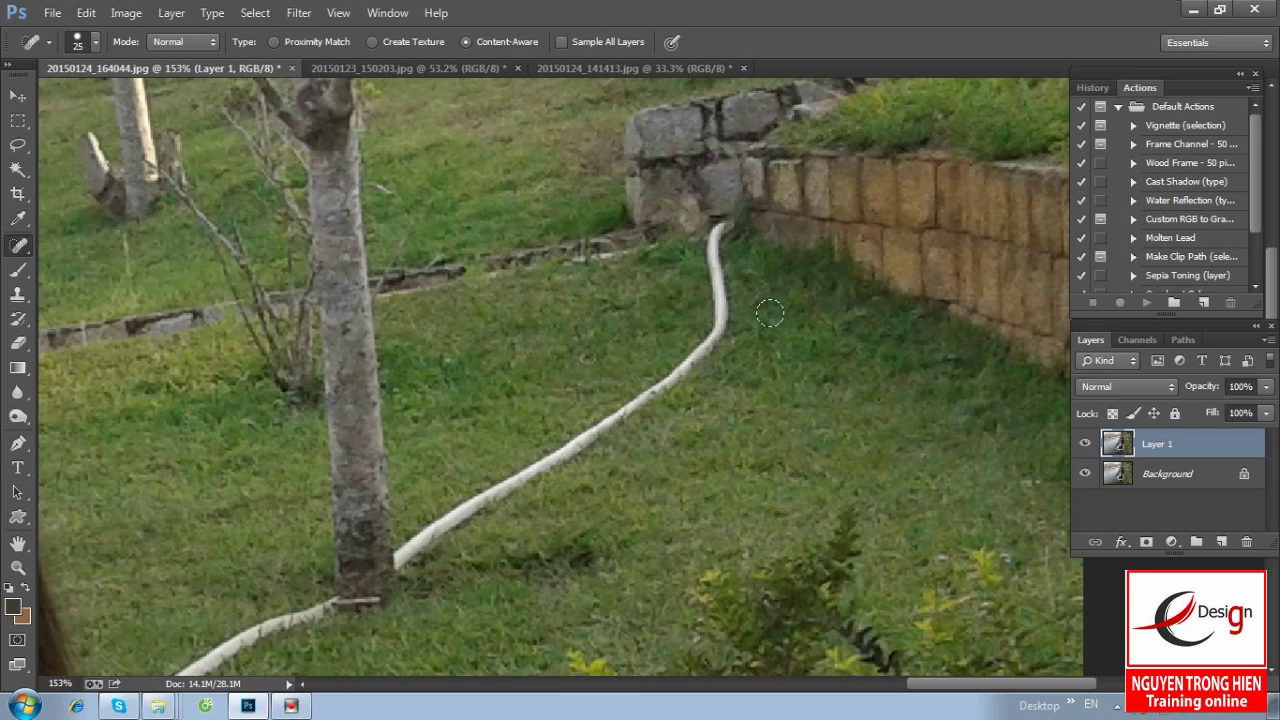
left_click_drag(714, 282, 423, 531)
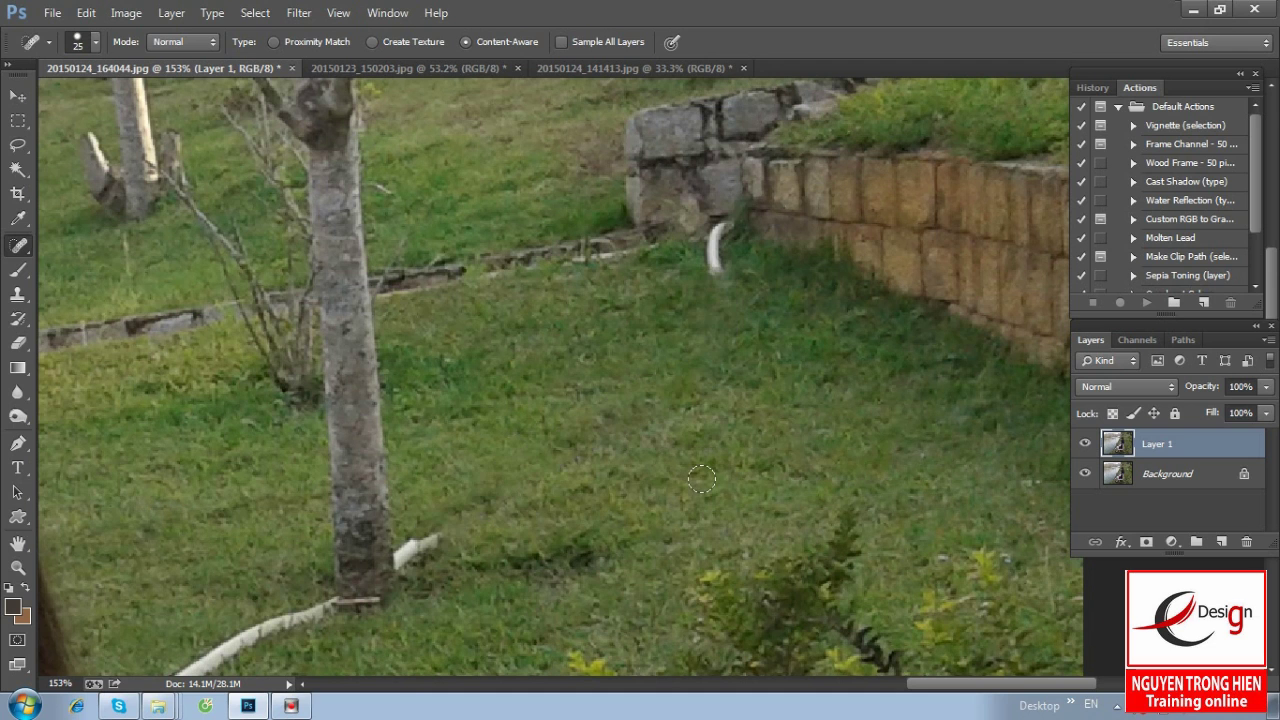
right_click(672, 376)
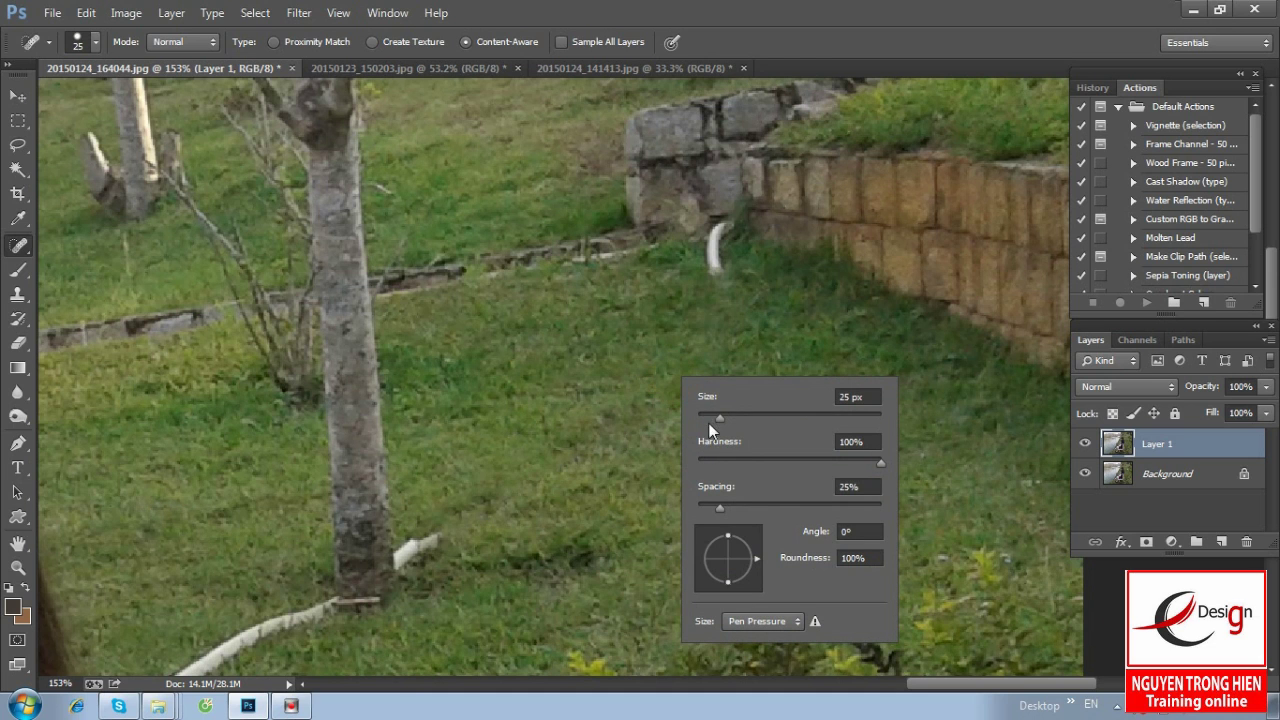
left_click_drag(717, 417, 712, 417)
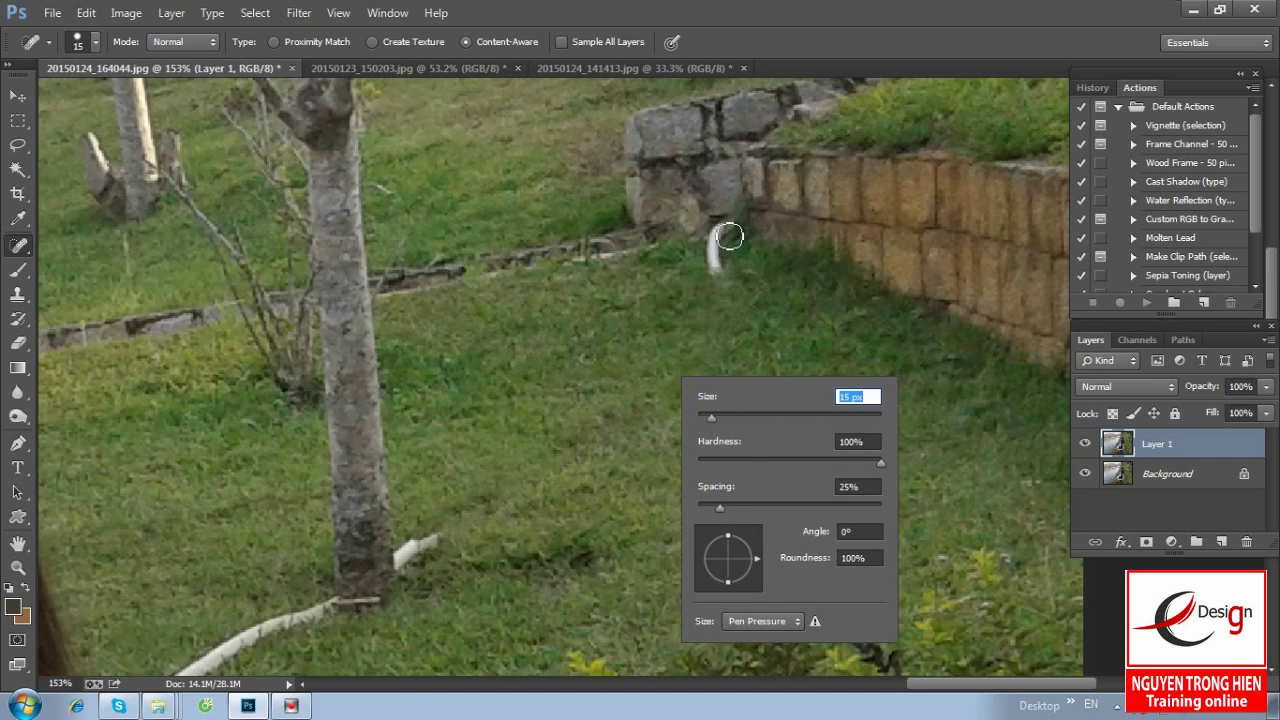
key("Return")
- Heal the remaining hose pieces by the wall, tree and hair, then zoom out to 100%
left_click_drag(720, 223, 716, 305)
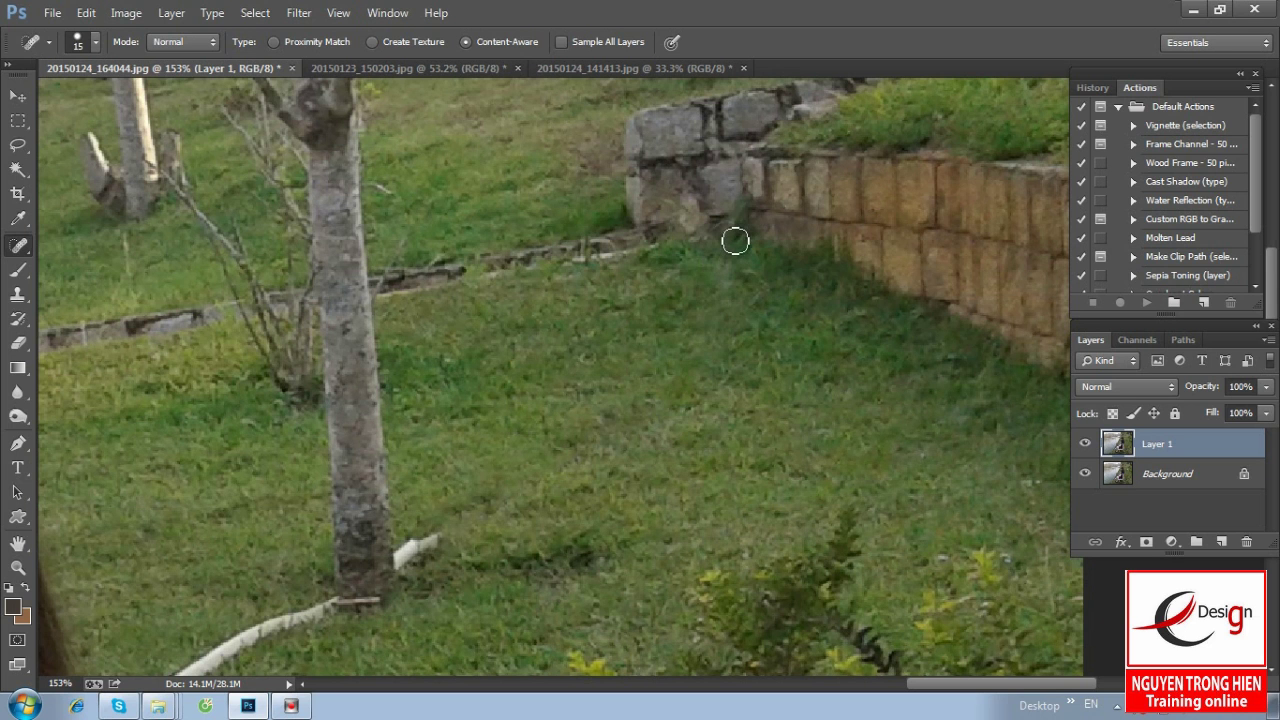
mouse_move(480, 532)
left_mouse_down()
mouse_move(574, 431)
mouse_move(510, 500)
left_mouse_up()
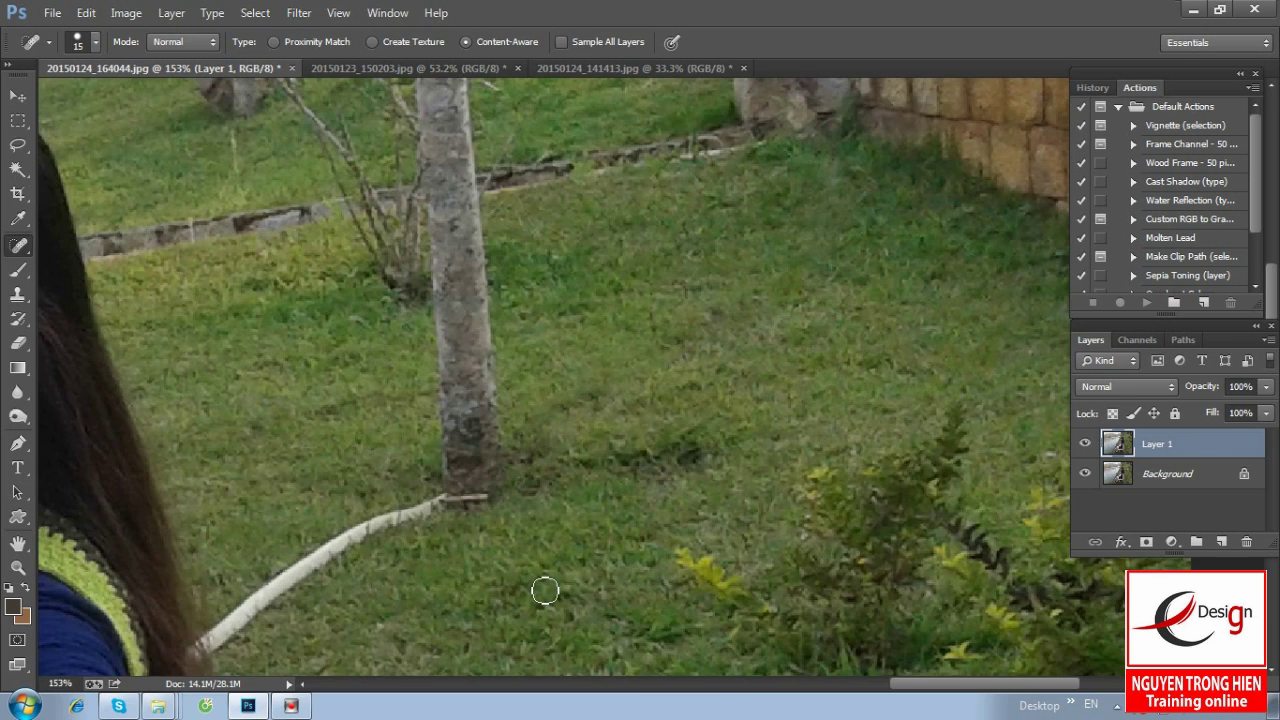
left_click_drag(449, 557, 800, 410)
left_click_drag(791, 350, 668, 432)
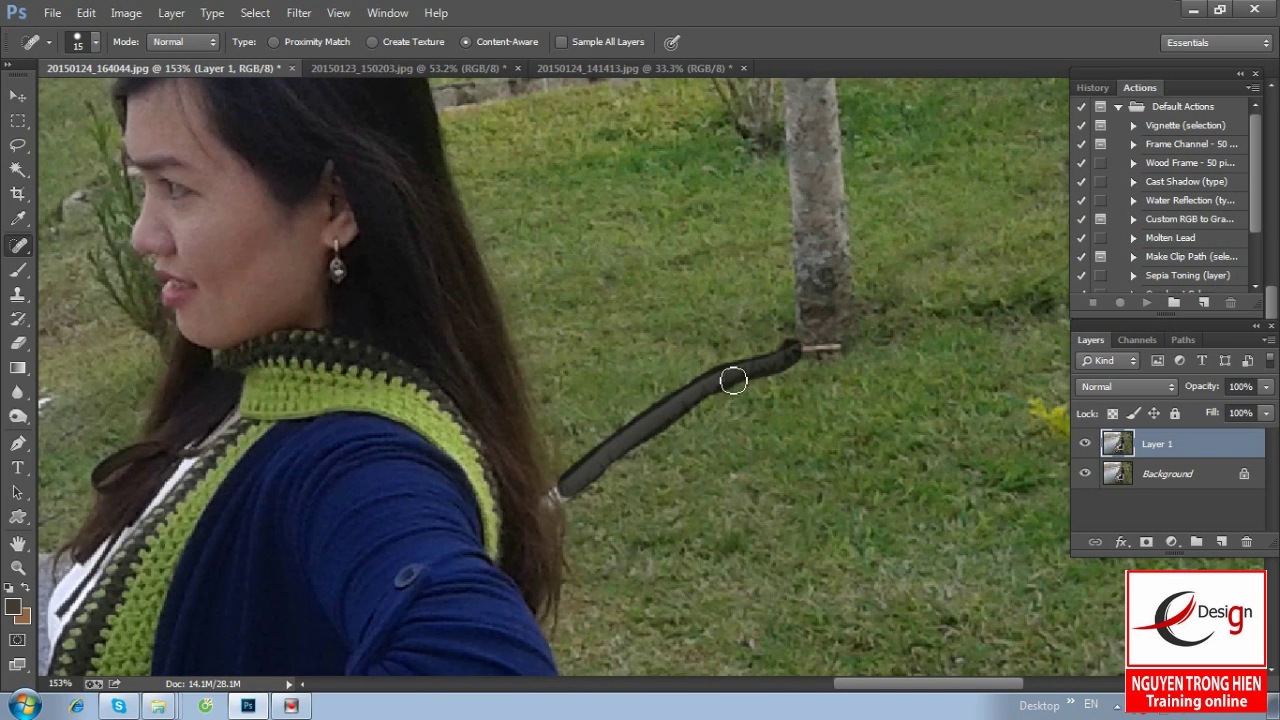
left_click_drag(668, 432, 750, 368)
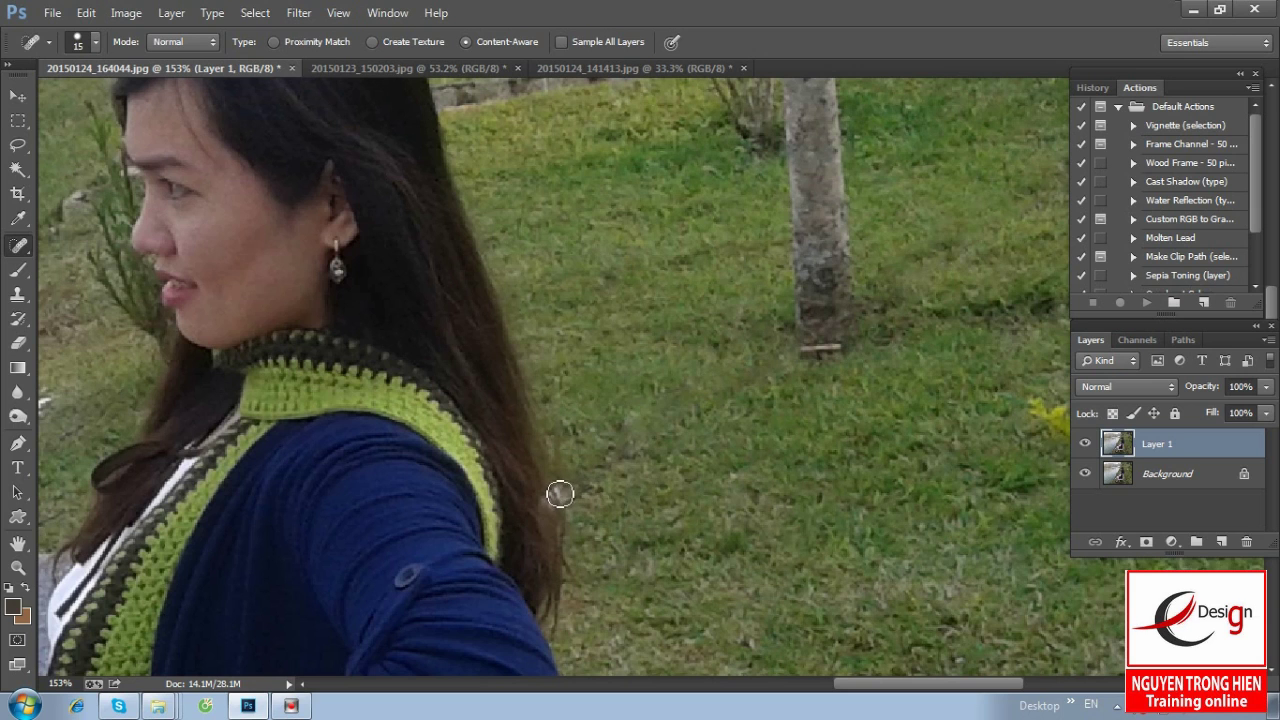
left_click_drag(551, 490, 560, 537)
left_click_drag(551, 491, 563, 543)
left_click_drag(835, 349, 825, 329)
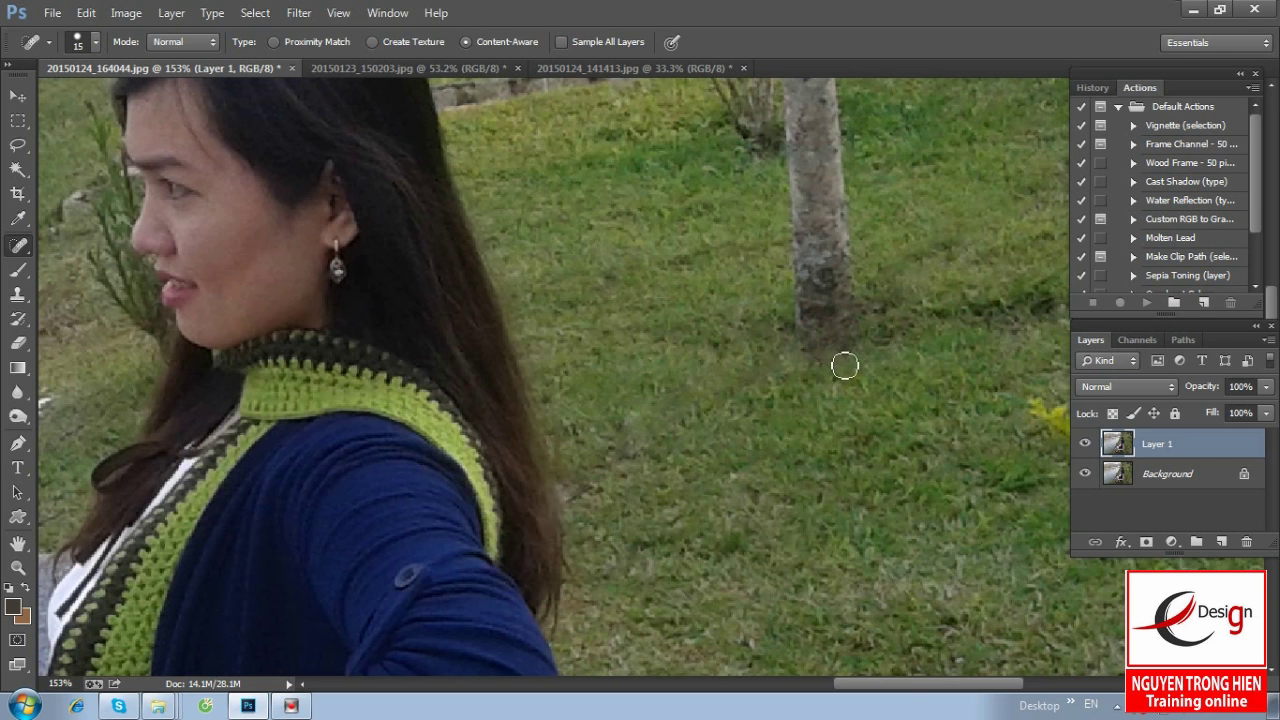
left_click_drag(905, 300, 449, 557)
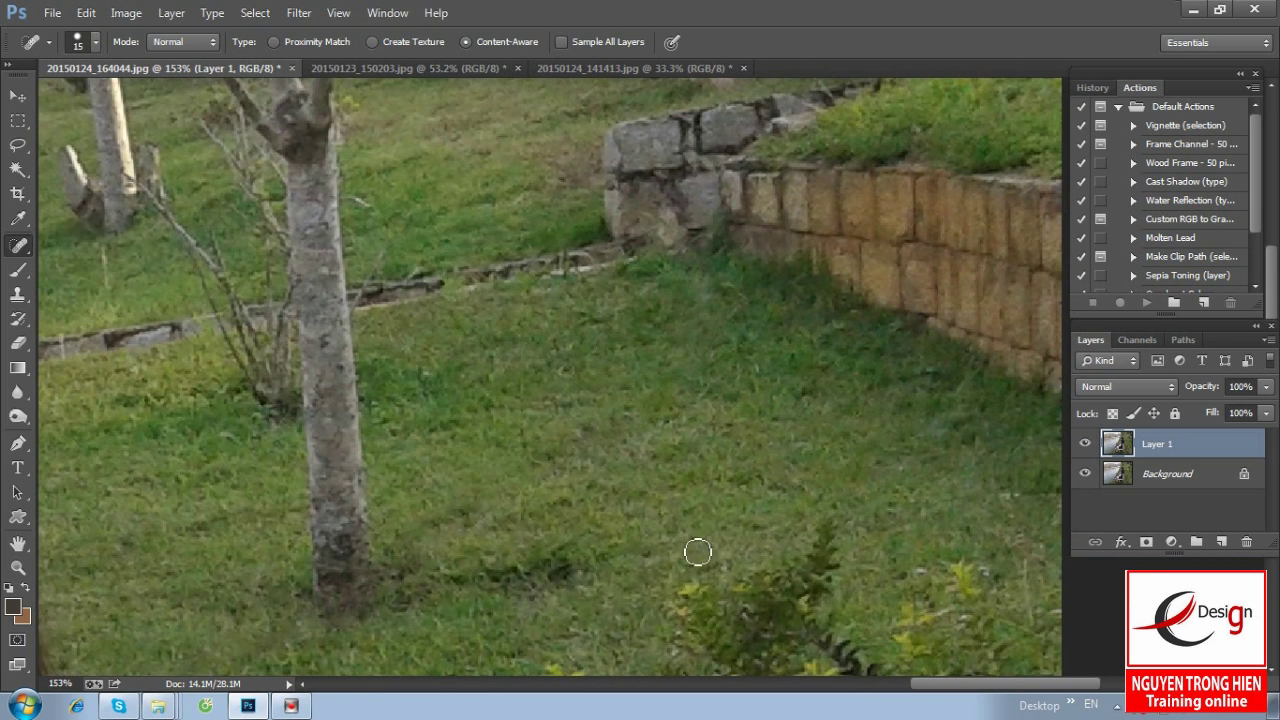
key("ctrl+minus")
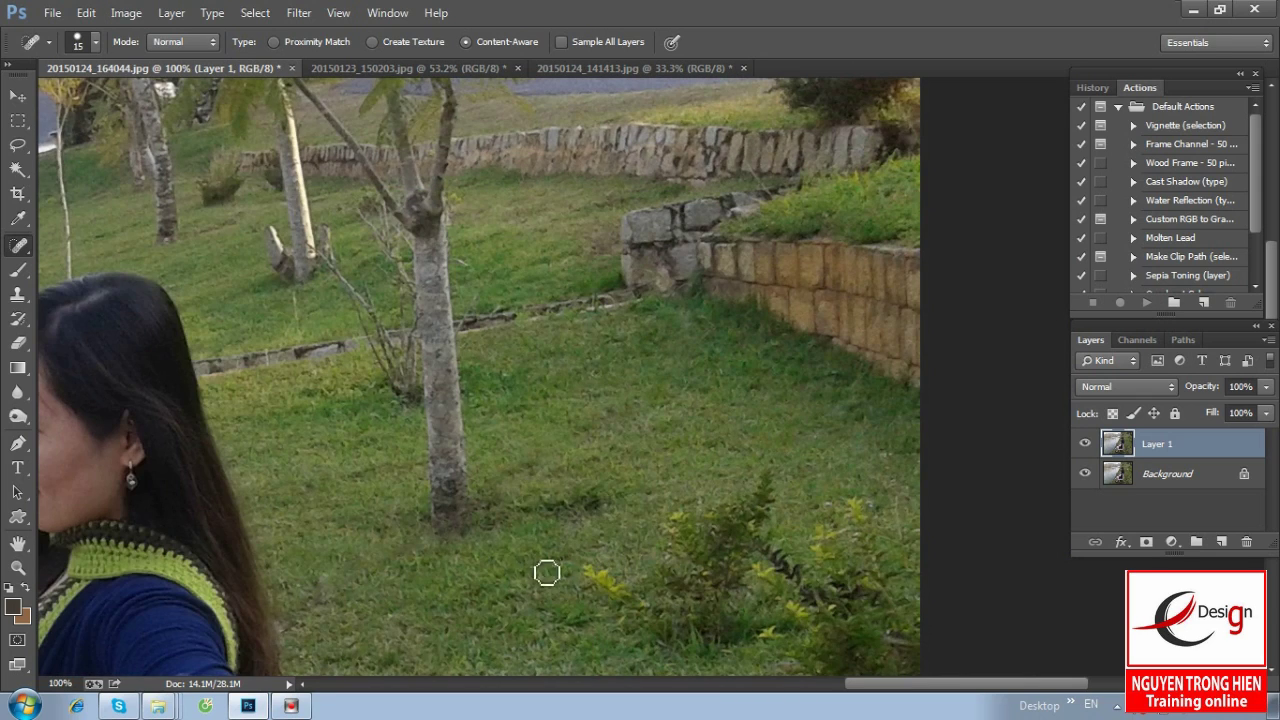
- Heal a small grass spot and enlarge the Spot Healing Brush to 27 px
left_click(323, 580)
left_click_drag(314, 614, 790, 292)
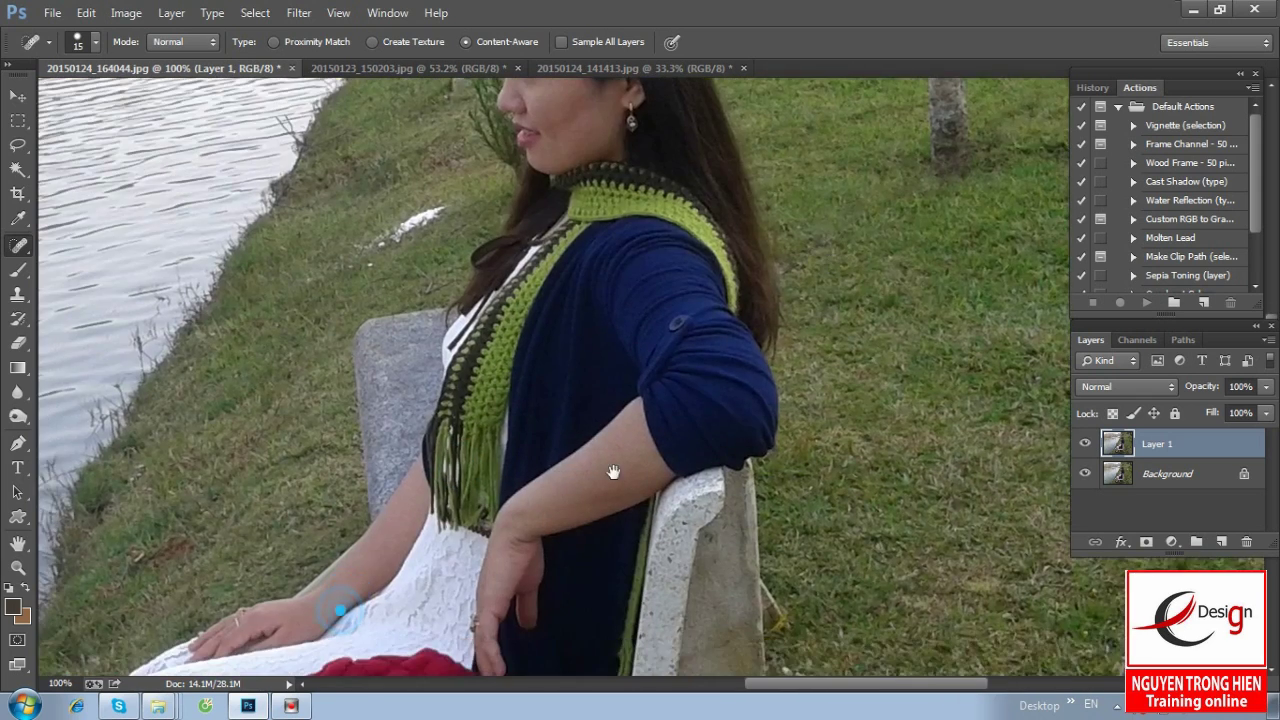
scroll(669, 309, "down", 5)
scroll(669, 309, "left", 1)
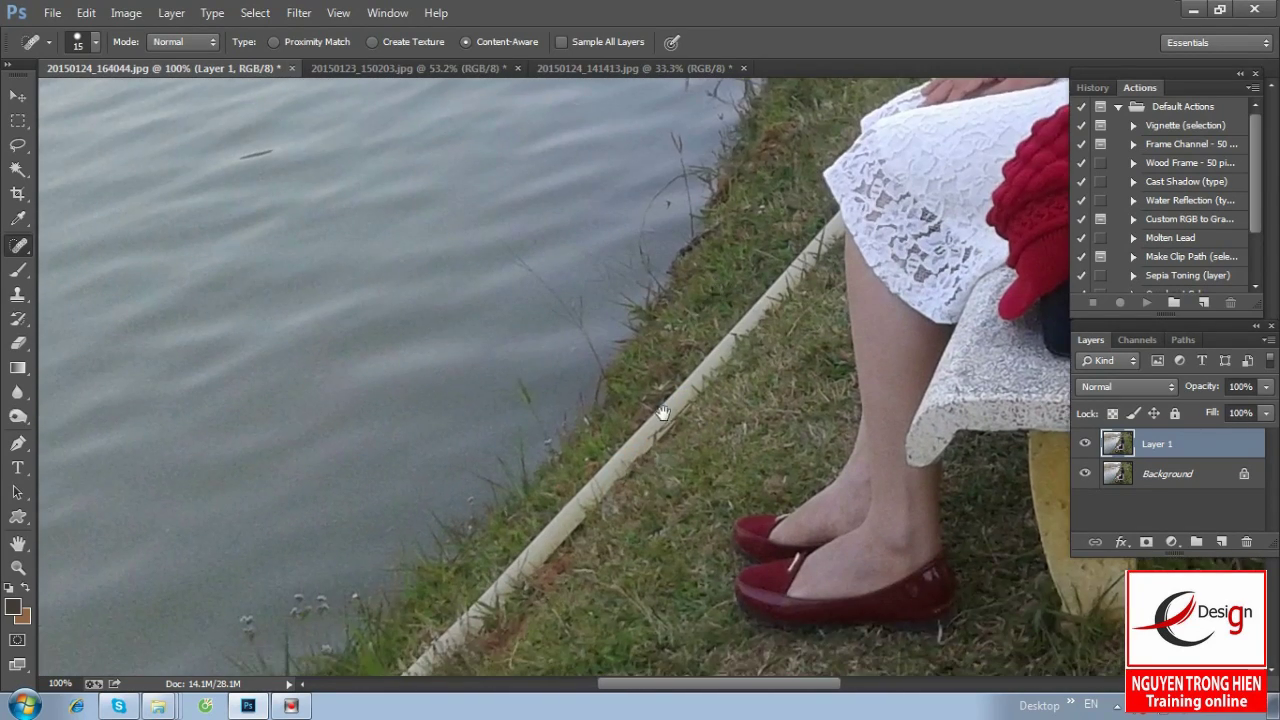
scroll(700, 350, "down", 3)
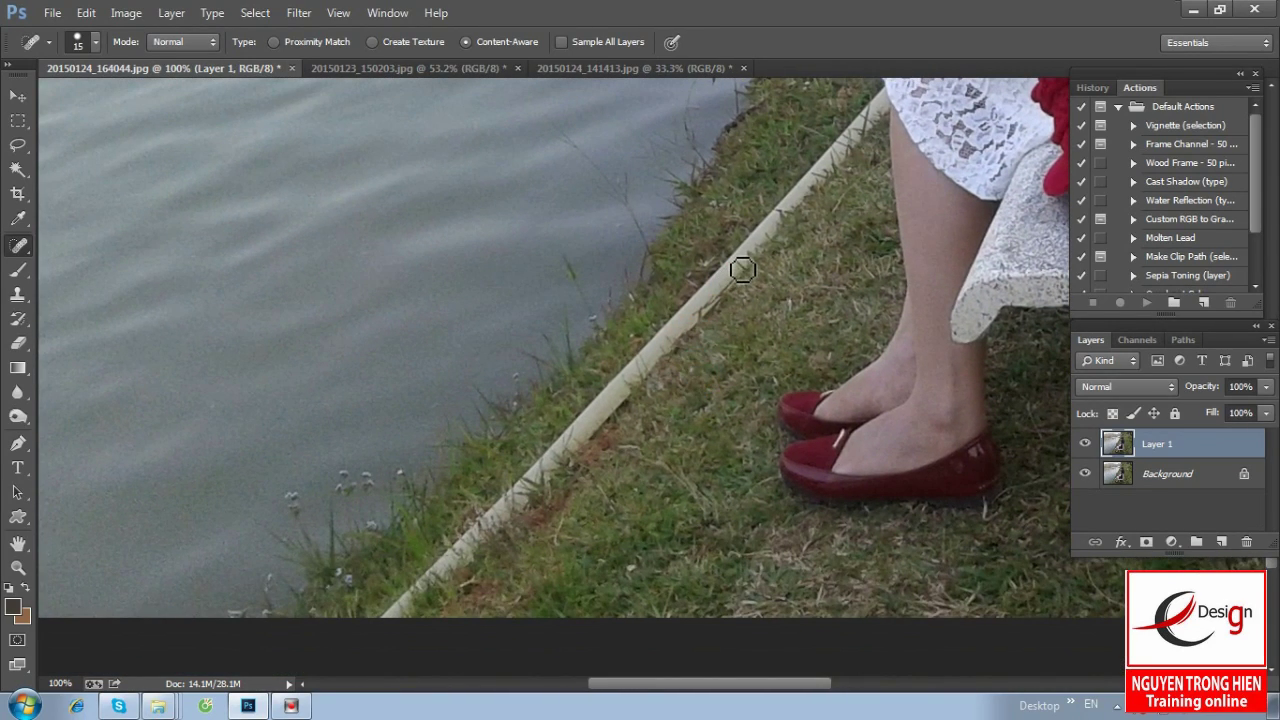
right_click(742, 269)
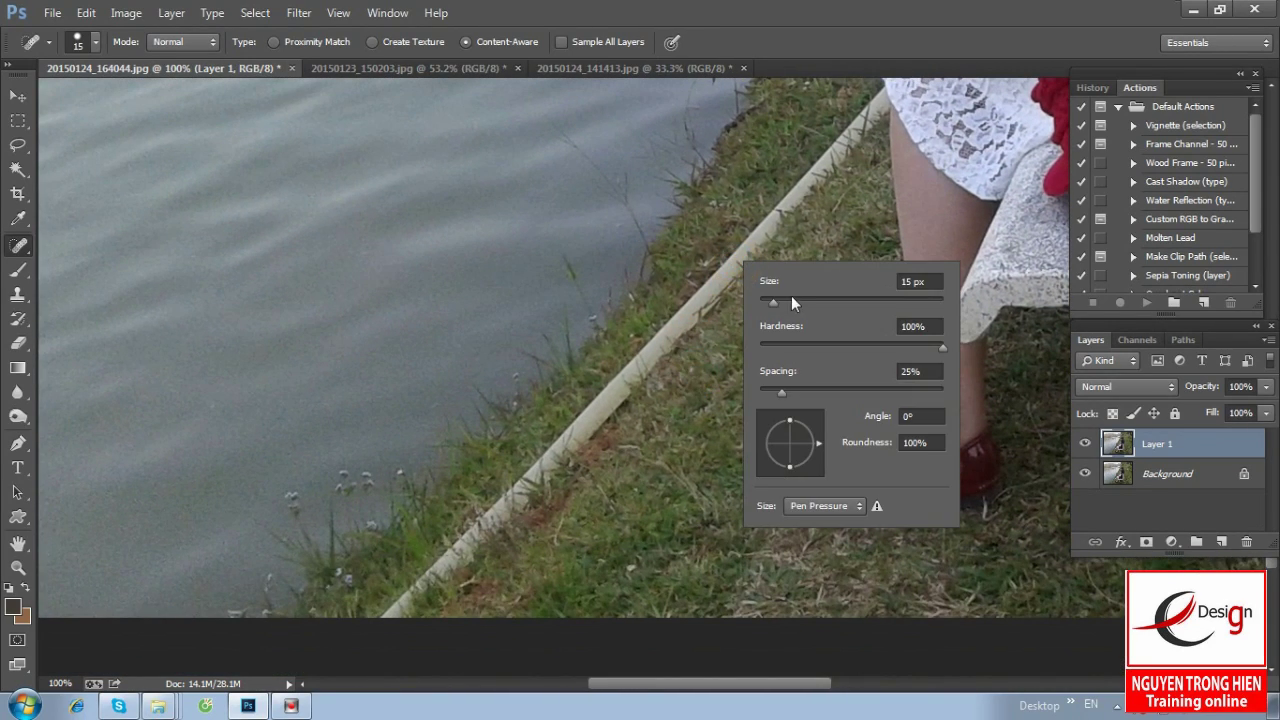
right_click(781, 244)
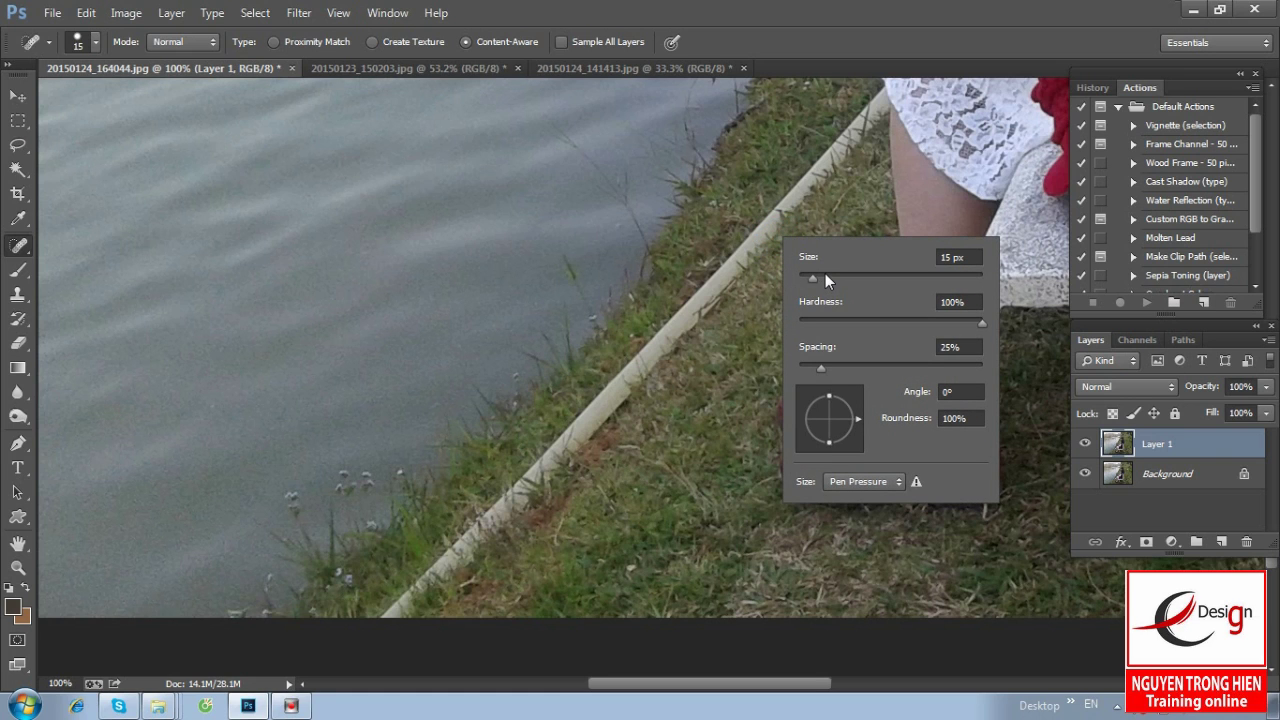
left_click_drag(824, 276, 834, 276)
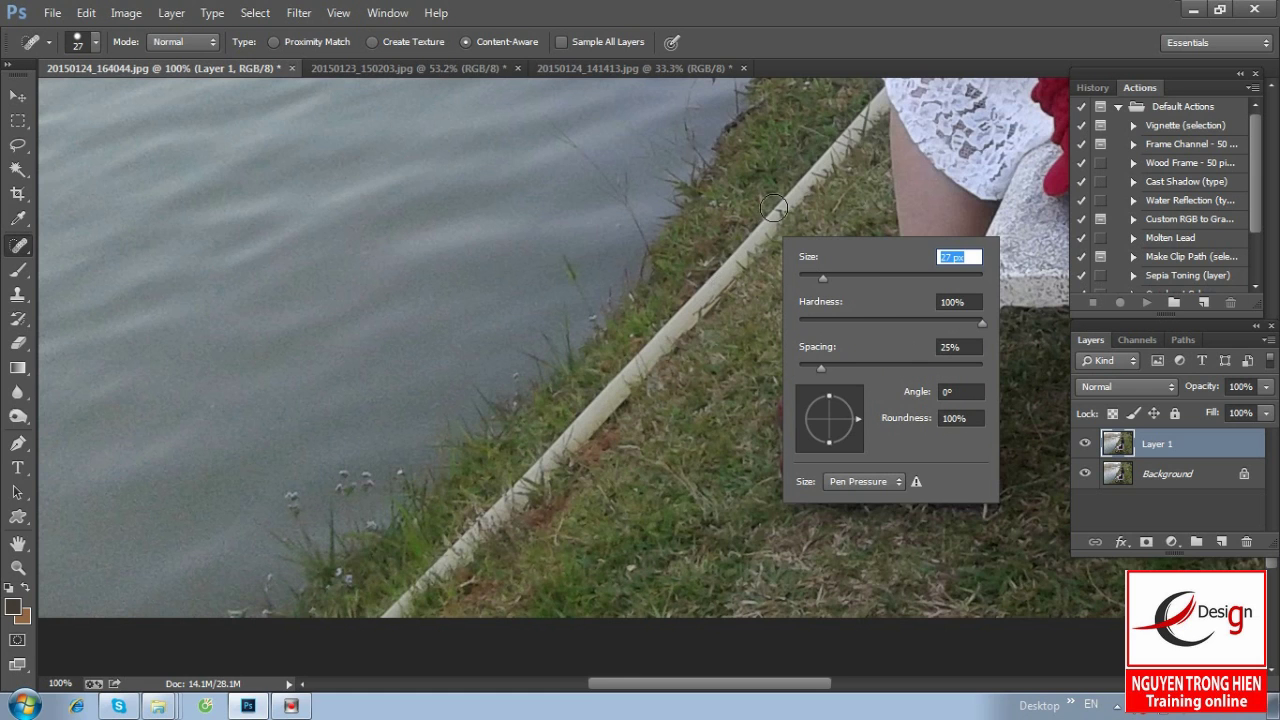
- Paint out the hose along the water's edge, the white grass-edge piece and the stick below the dress
mouse_move(843, 149)
left_mouse_down()
mouse_move(470, 577)
mouse_move(420, 595)
mouse_move(661, 353)
left_mouse_up()
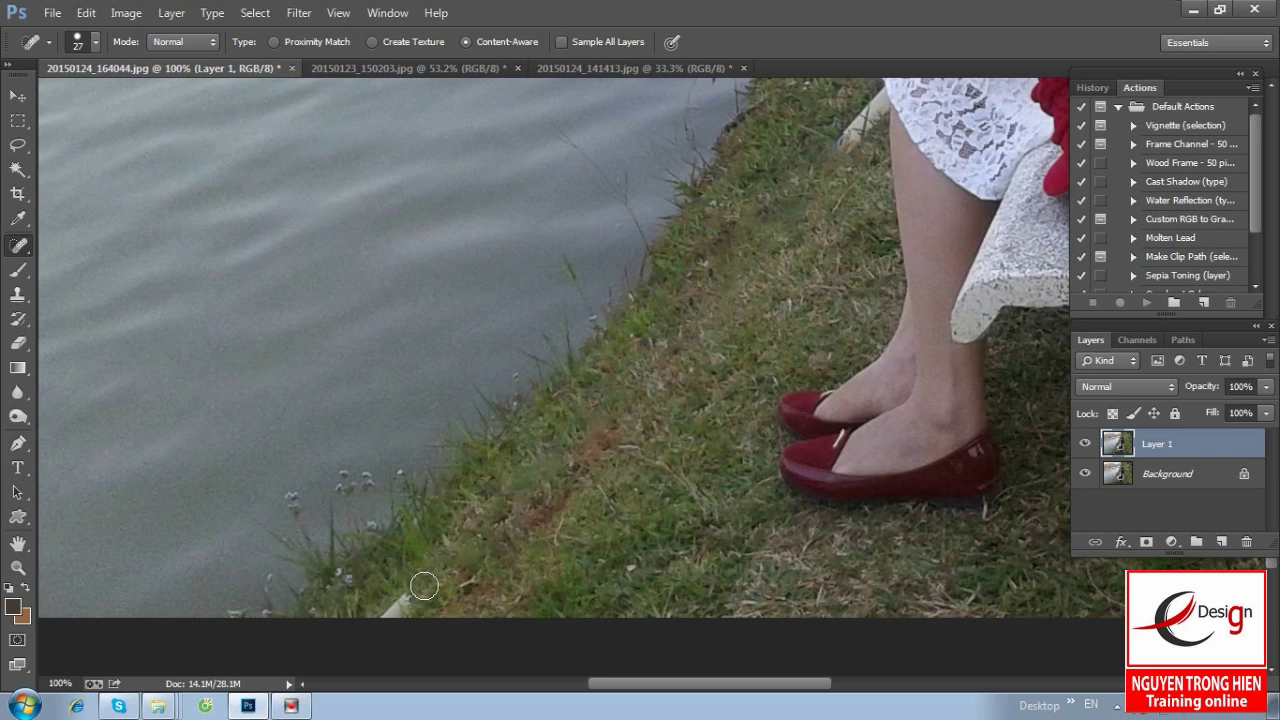
left_click_drag(420, 583, 391, 614)
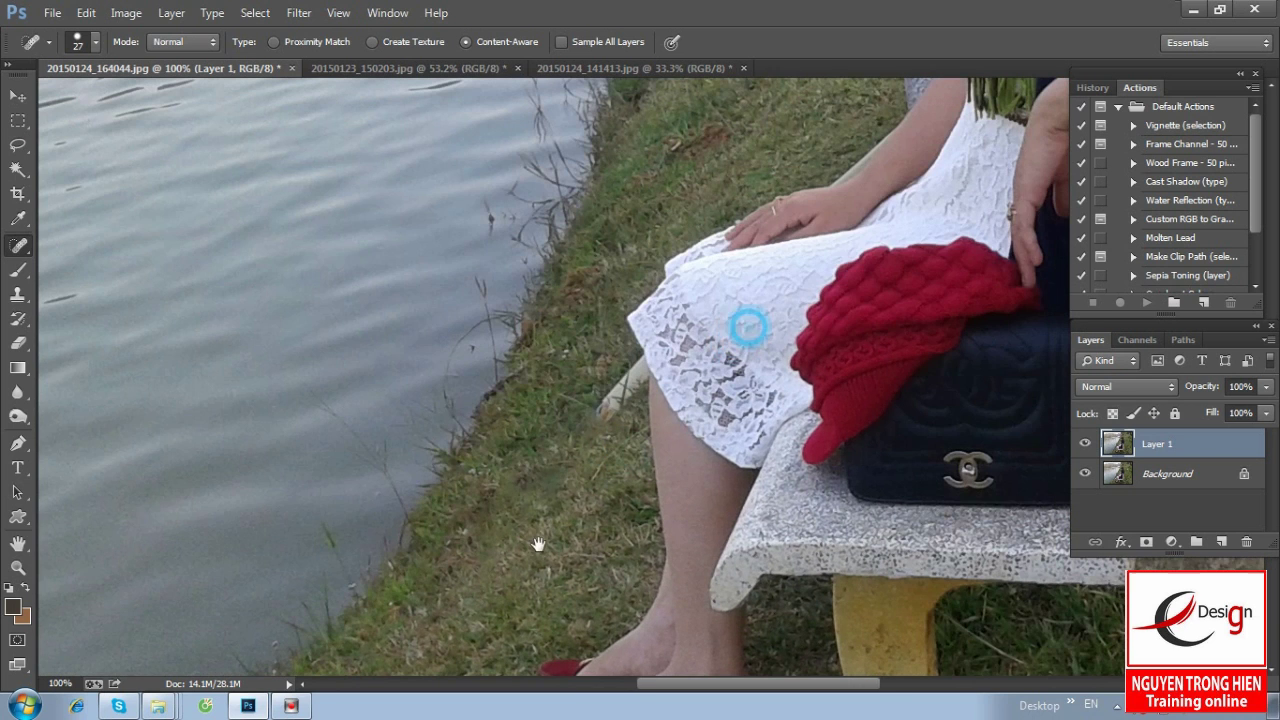
left_click_drag(786, 259, 561, 497)
left_click_drag(618, 376, 598, 418)
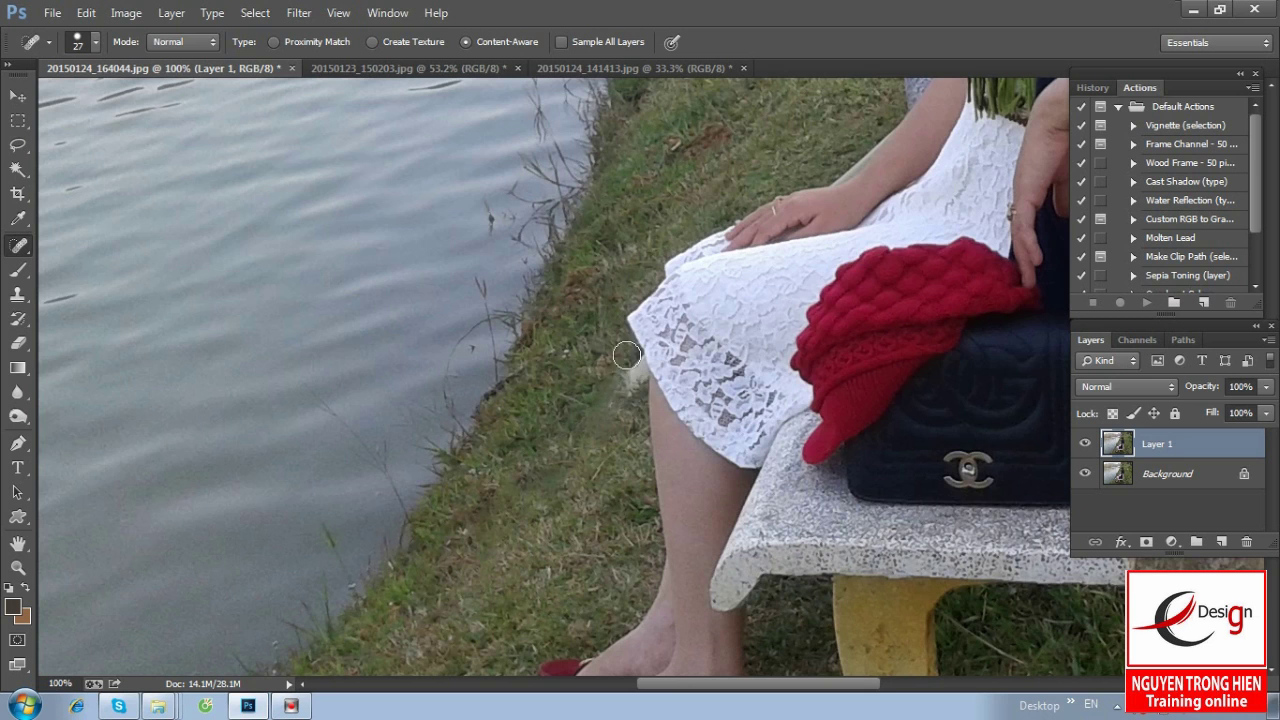
- Switch to the Patch Tool and patch a grass spot beside the lace hem
scroll(630, 390, "up", 1)
scroll(635, 368, "up", 1)
left_click_drag(577, 401, 577, 437)
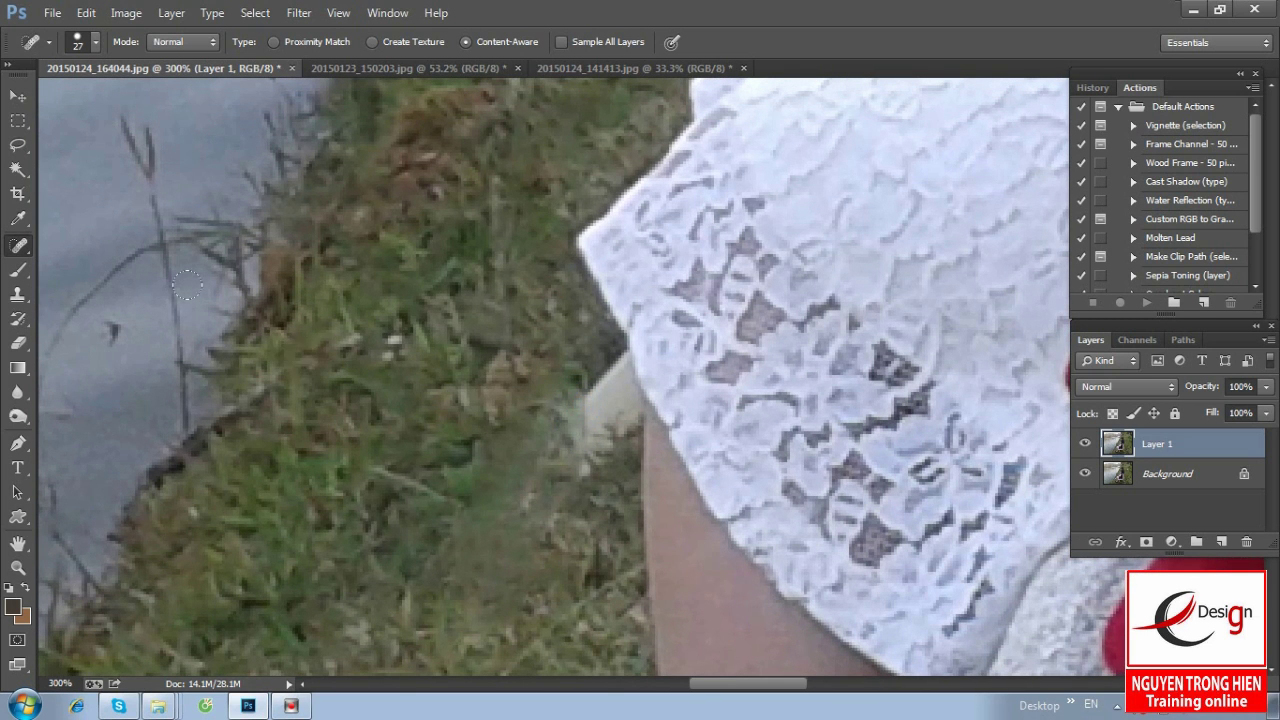
right_click(22, 248)
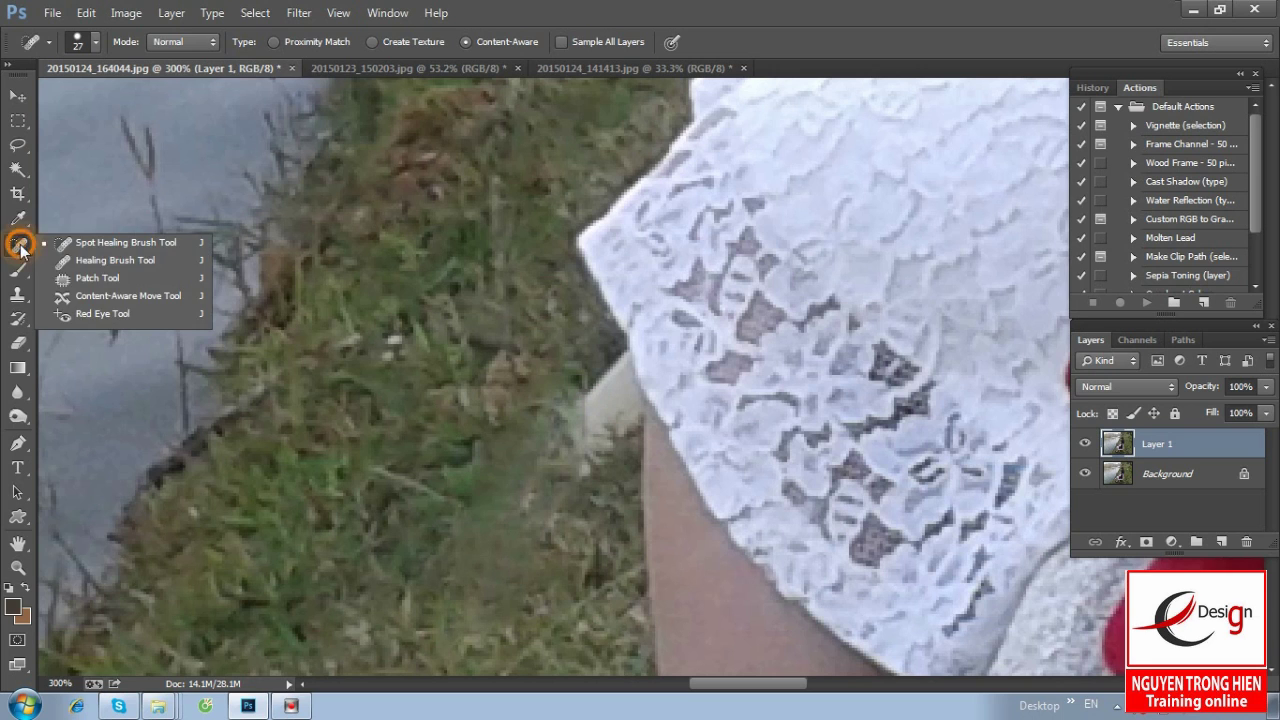
left_click(100, 281)
mouse_move(515, 396)
left_mouse_down()
mouse_move(521, 570)
mouse_move(614, 333)
mouse_move(571, 443)
mouse_move(481, 330)
left_mouse_up()
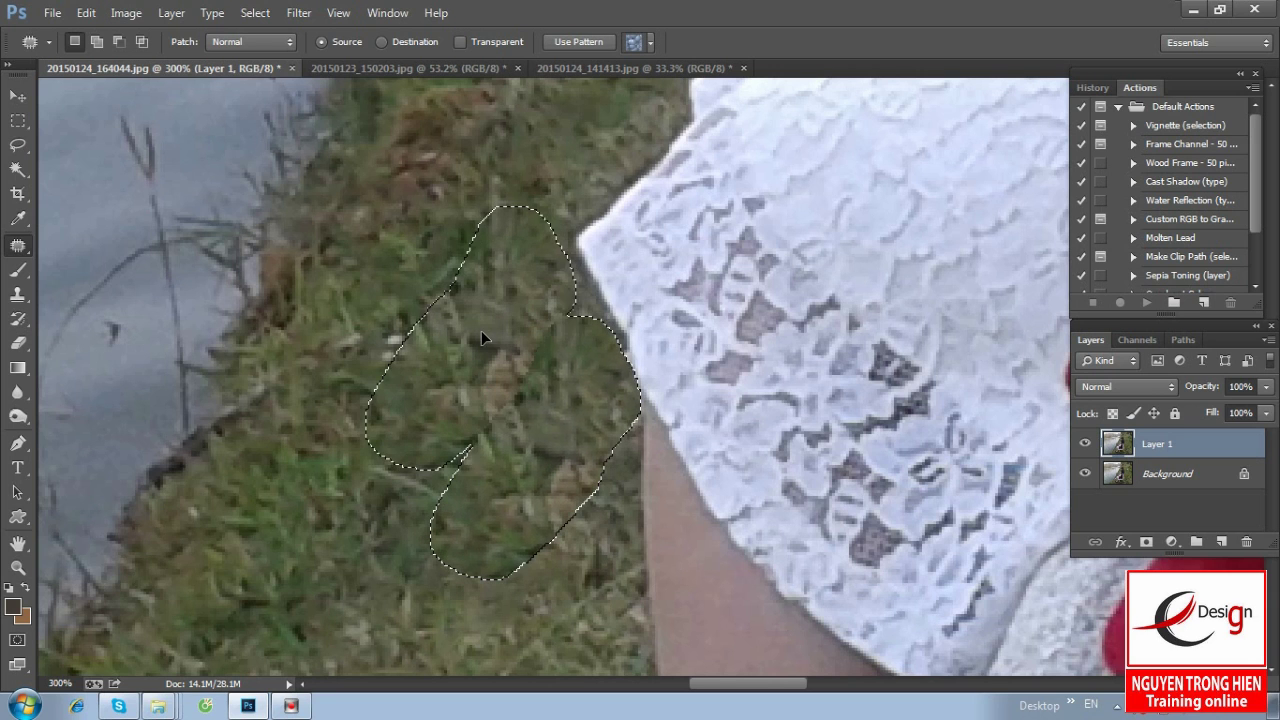
key("ctrl+d")
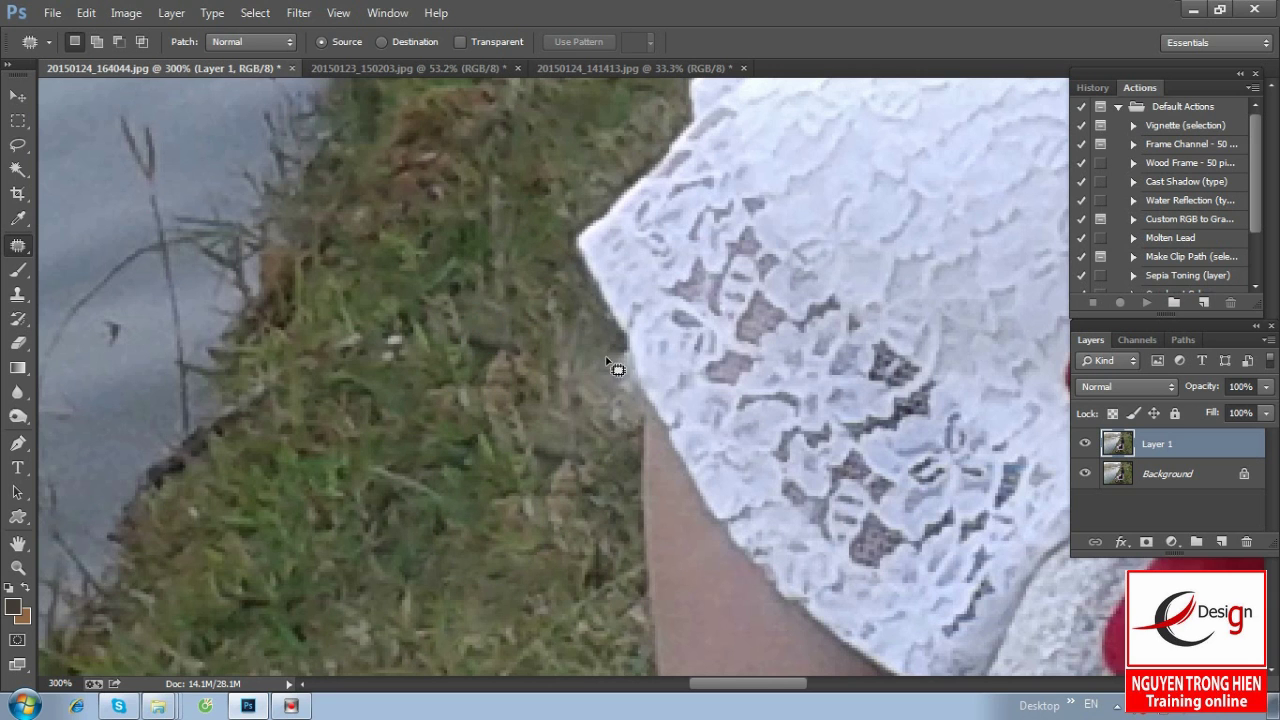
- Patch the flaw along the dress edge and another grass spot, then clear the selection
mouse_move(598, 368)
left_mouse_down()
mouse_move(617, 366)
mouse_move(497, 346)
left_mouse_up()
left_click(491, 334)
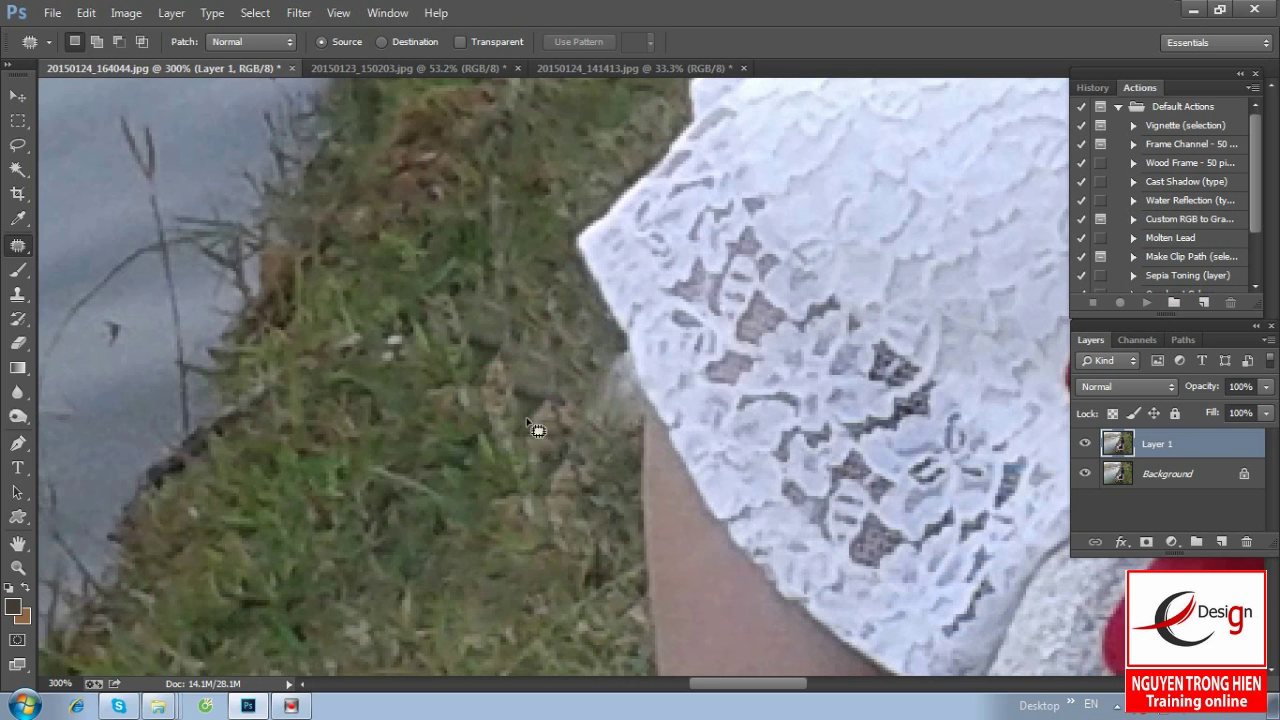
left_click_drag(543, 330, 520, 392)
left_click_drag(509, 484, 514, 520)
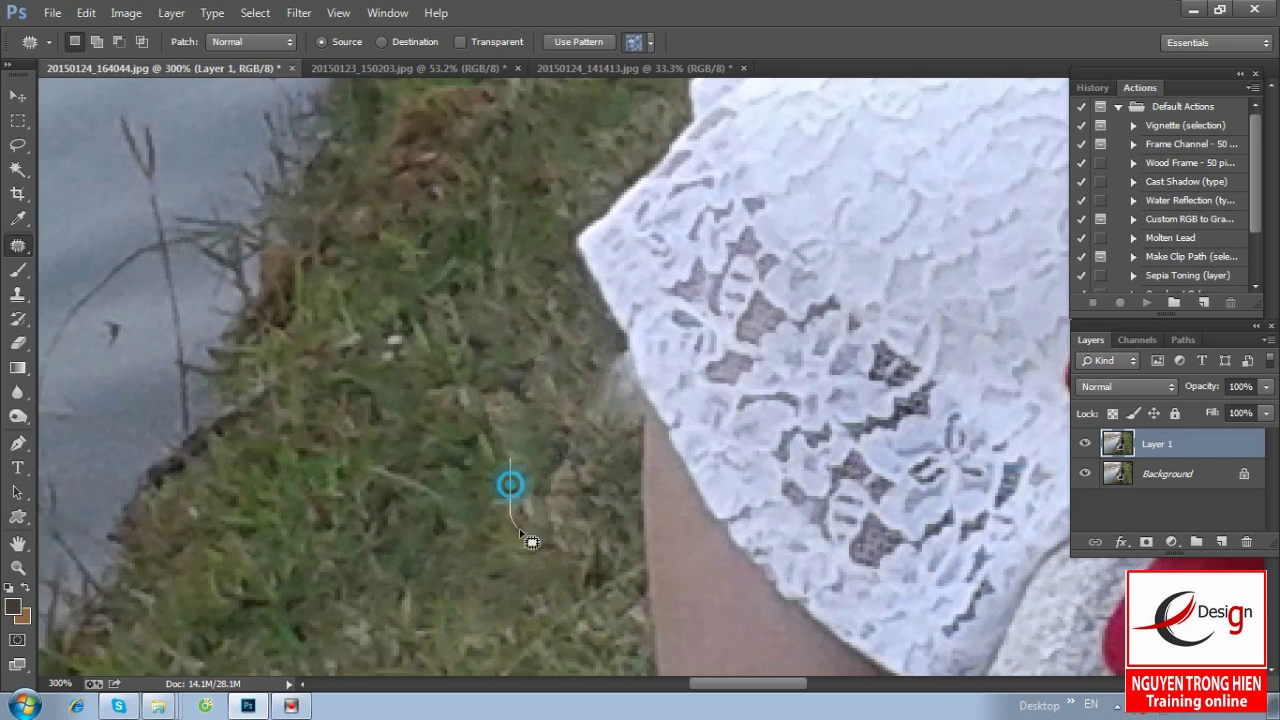
left_click(558, 362)
- Set the Healing Brush to 9 px and sample clean grass as its source
right_click(17, 245)
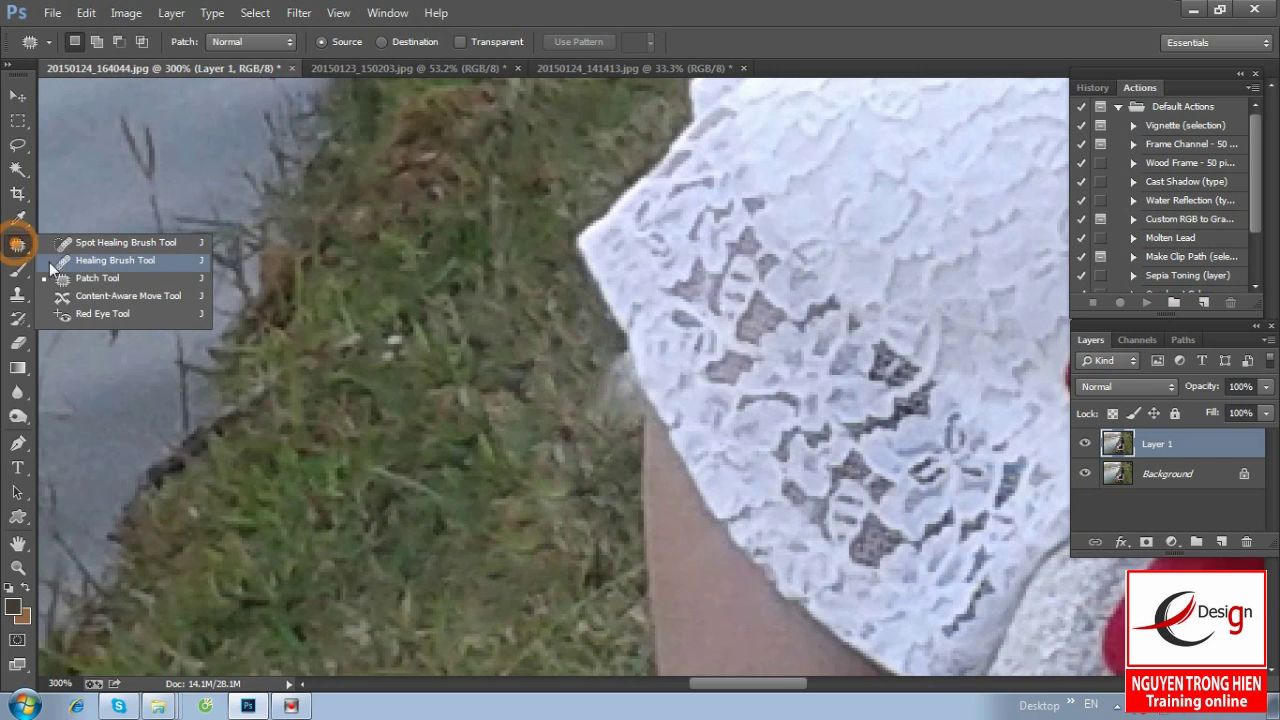
left_click(101, 263)
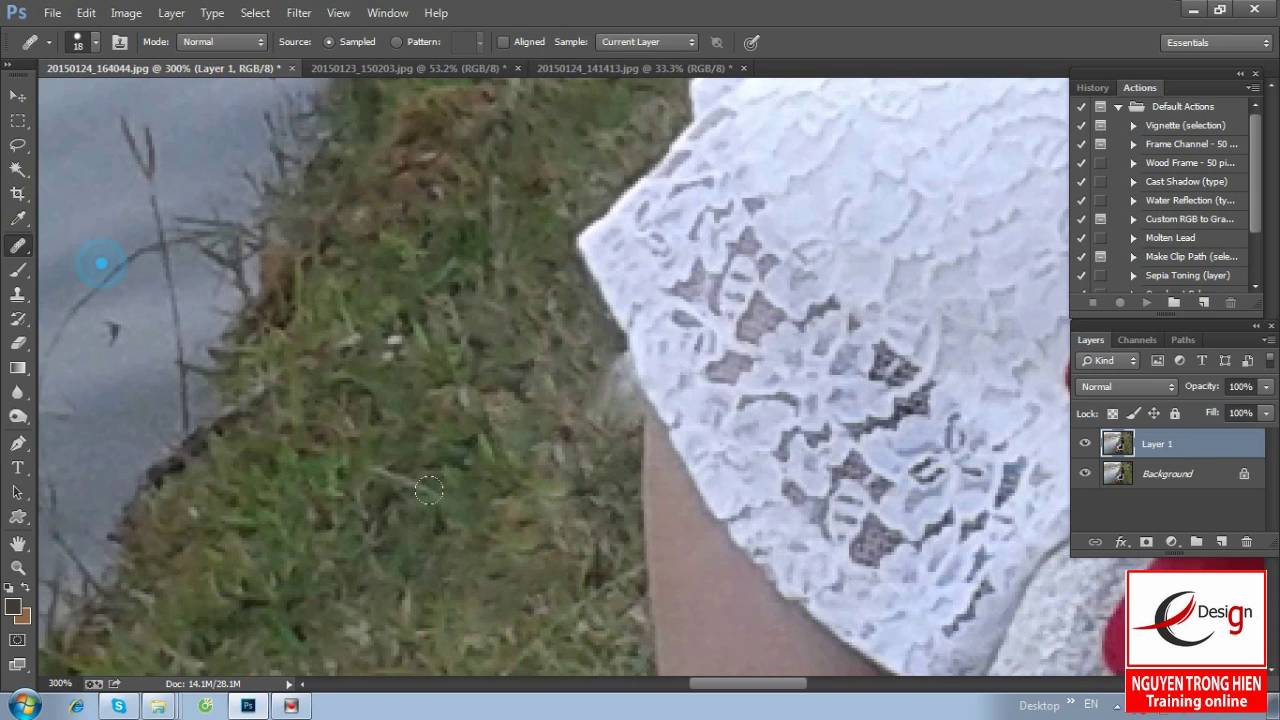
right_click(432, 485)
left_click_drag(482, 468, 471, 466)
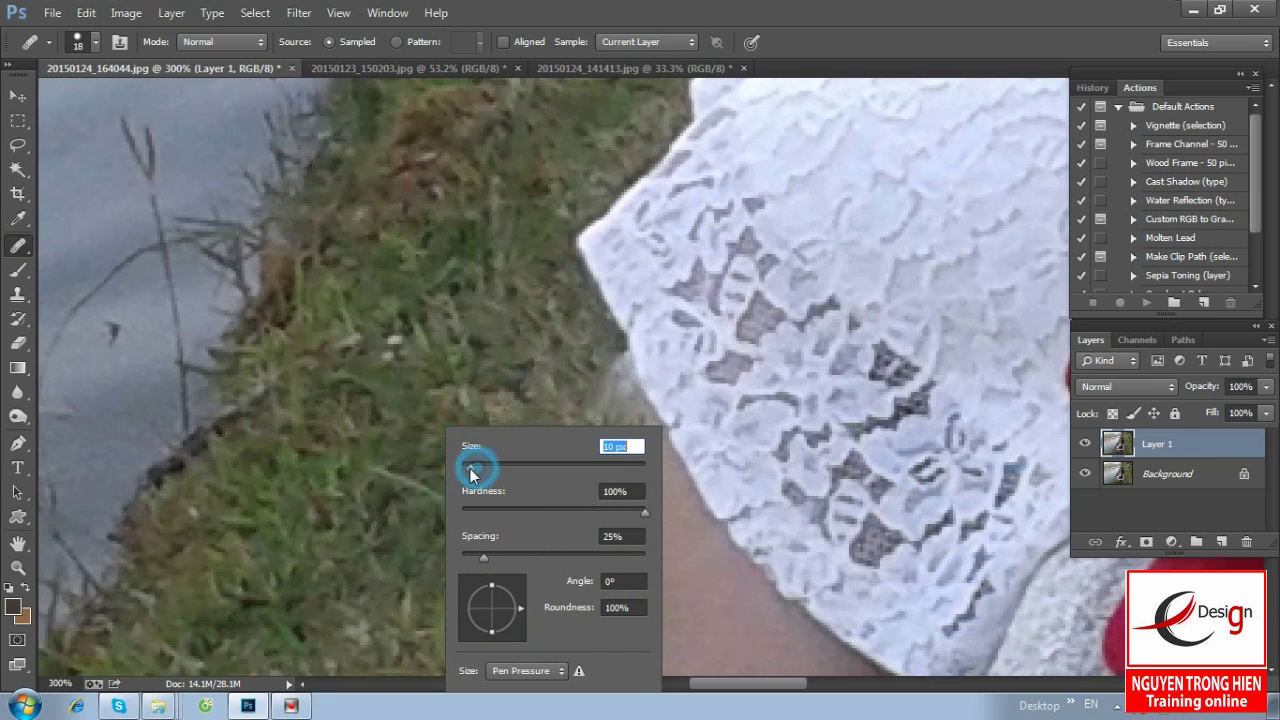
key("Return")
left_click(594, 388, "alt")
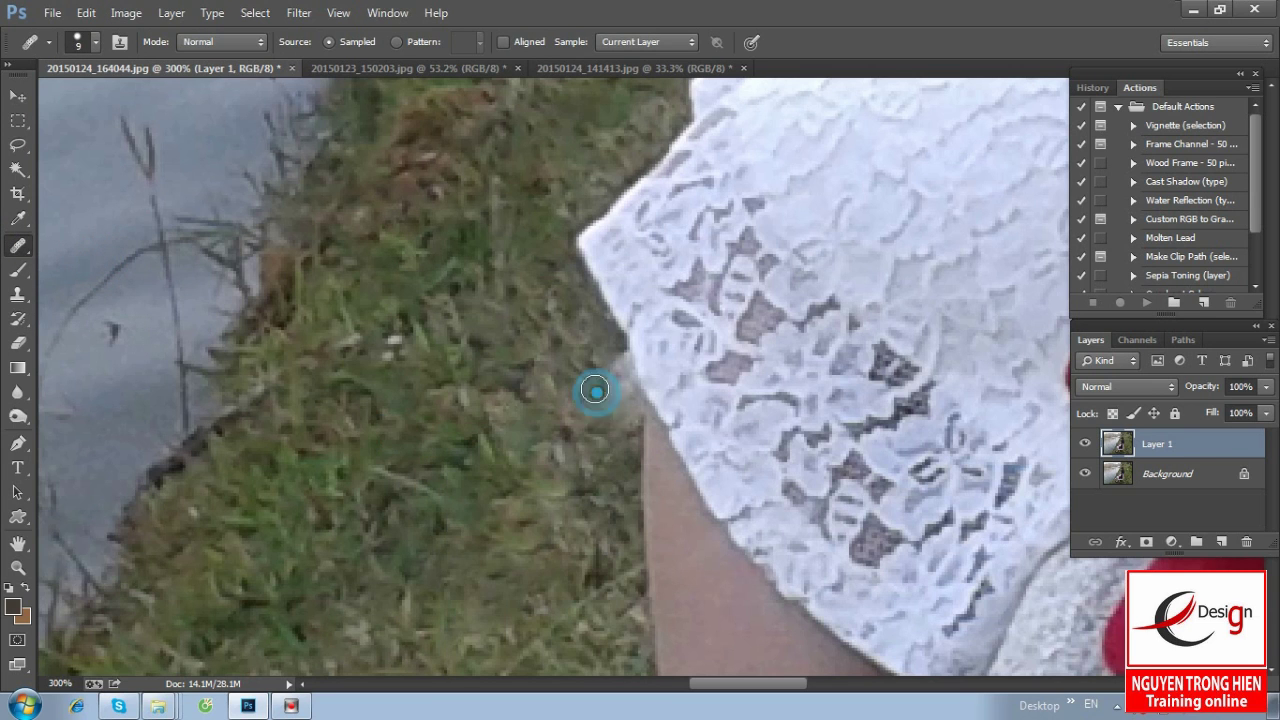
right_click(18, 244)
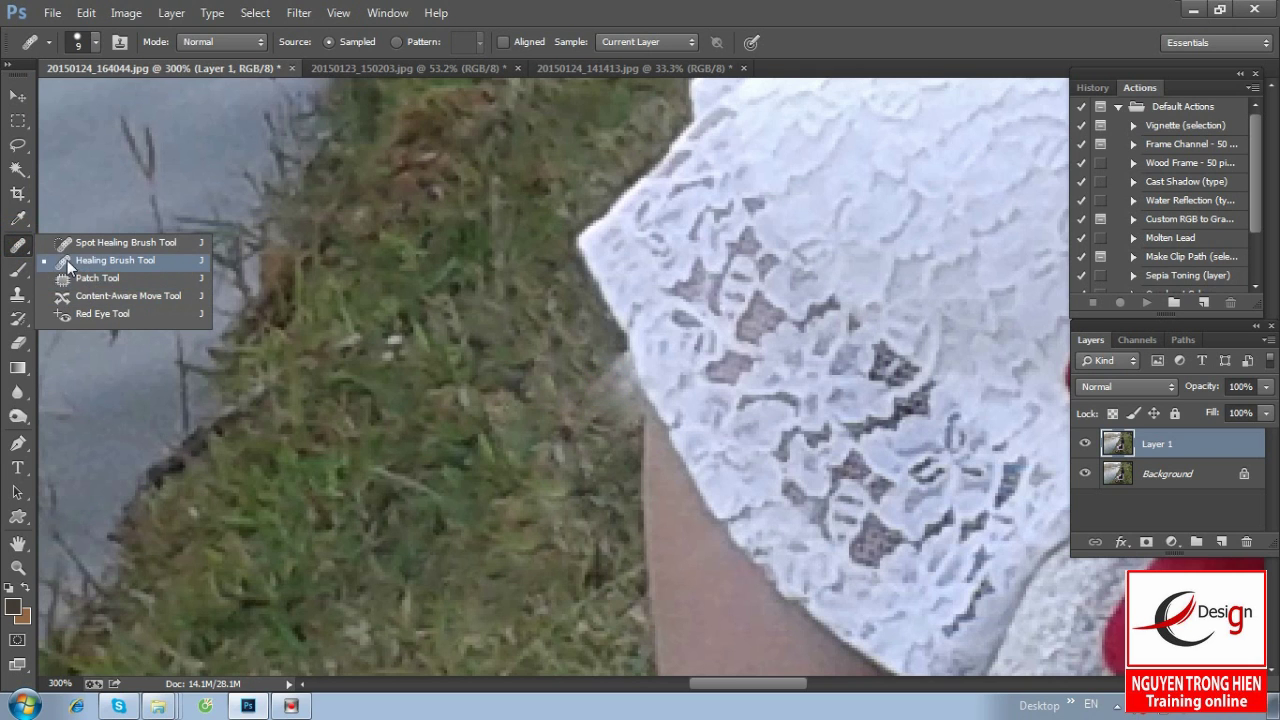
- Clone grass over the dark gap along the lace edge with the Clone Stamp
left_click(86, 290)
left_click(515, 345, "alt")
mouse_move(596, 352)
left_mouse_down()
mouse_move(603, 408)
mouse_move(609, 357)
mouse_move(623, 400)
mouse_move(630, 376)
mouse_move(634, 414)
mouse_move(611, 349)
left_mouse_up()
left_click(578, 478)
left_click(632, 400)
left_click(517, 490, "alt")
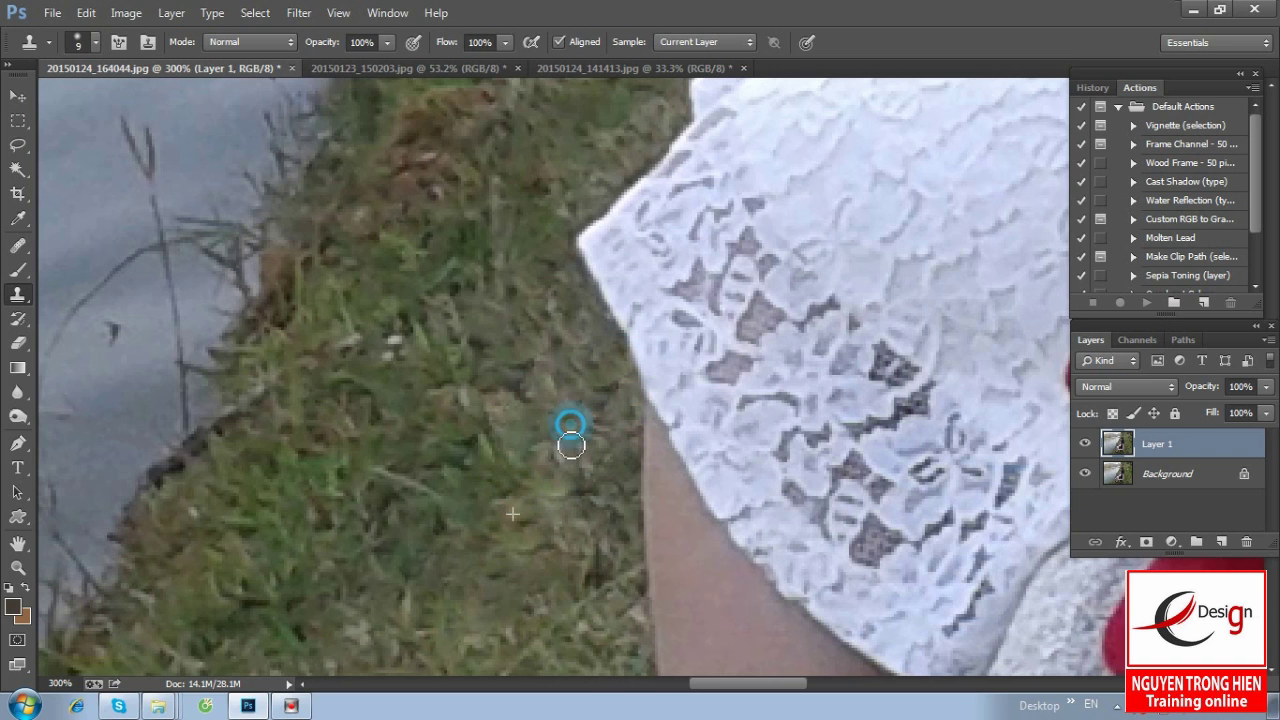
- Fit the photo on screen and zoom in on the white hose piece beside her hair
key("ctrl+minus")
key("ctrl+minus")
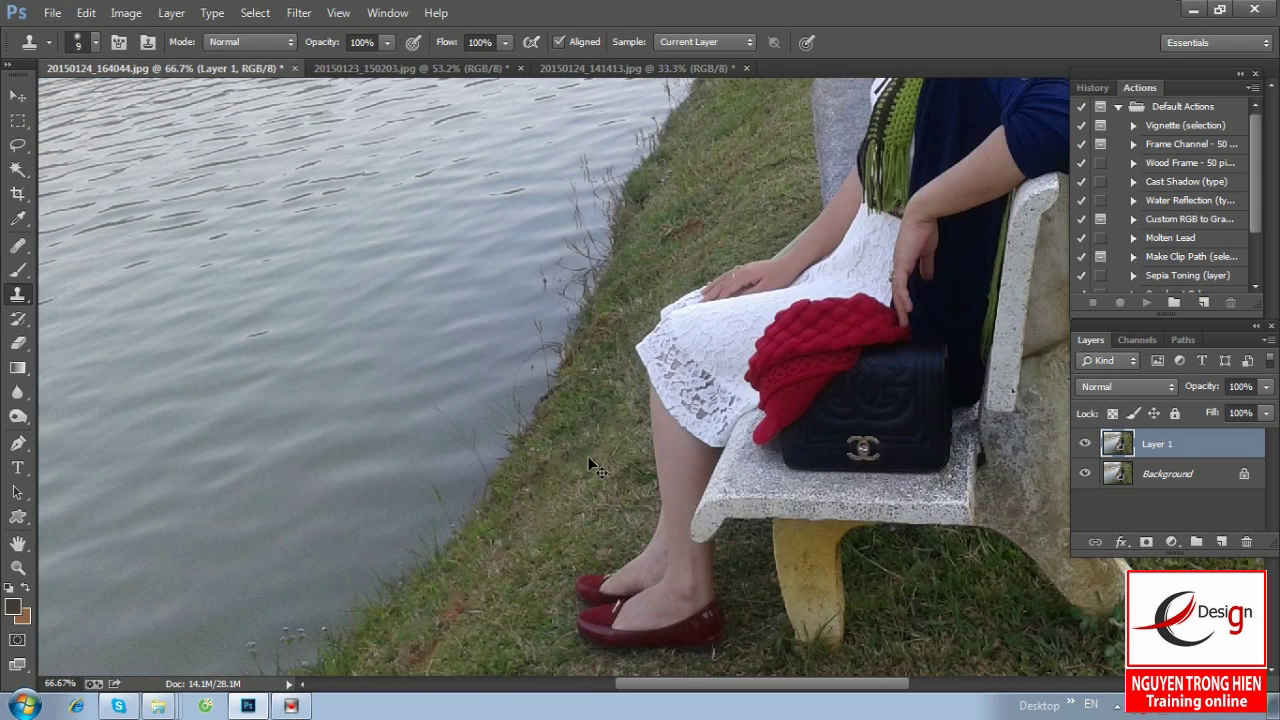
key("ctrl+0")
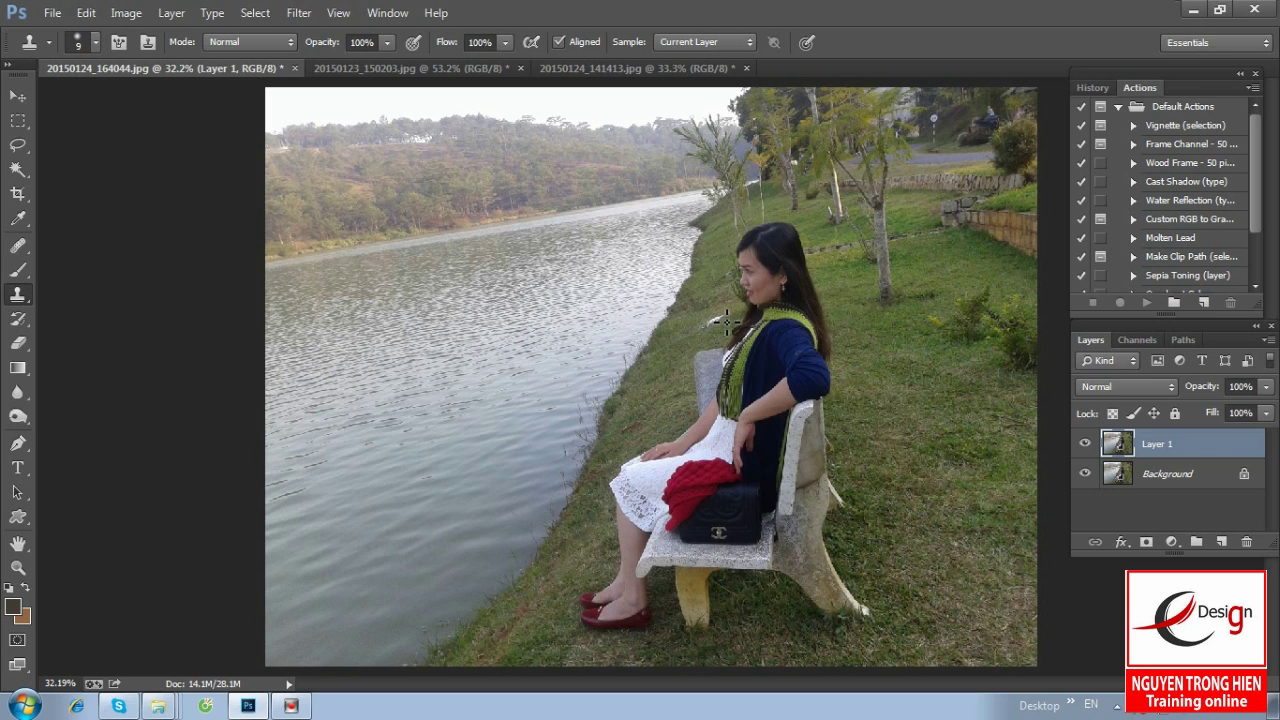
key("z")
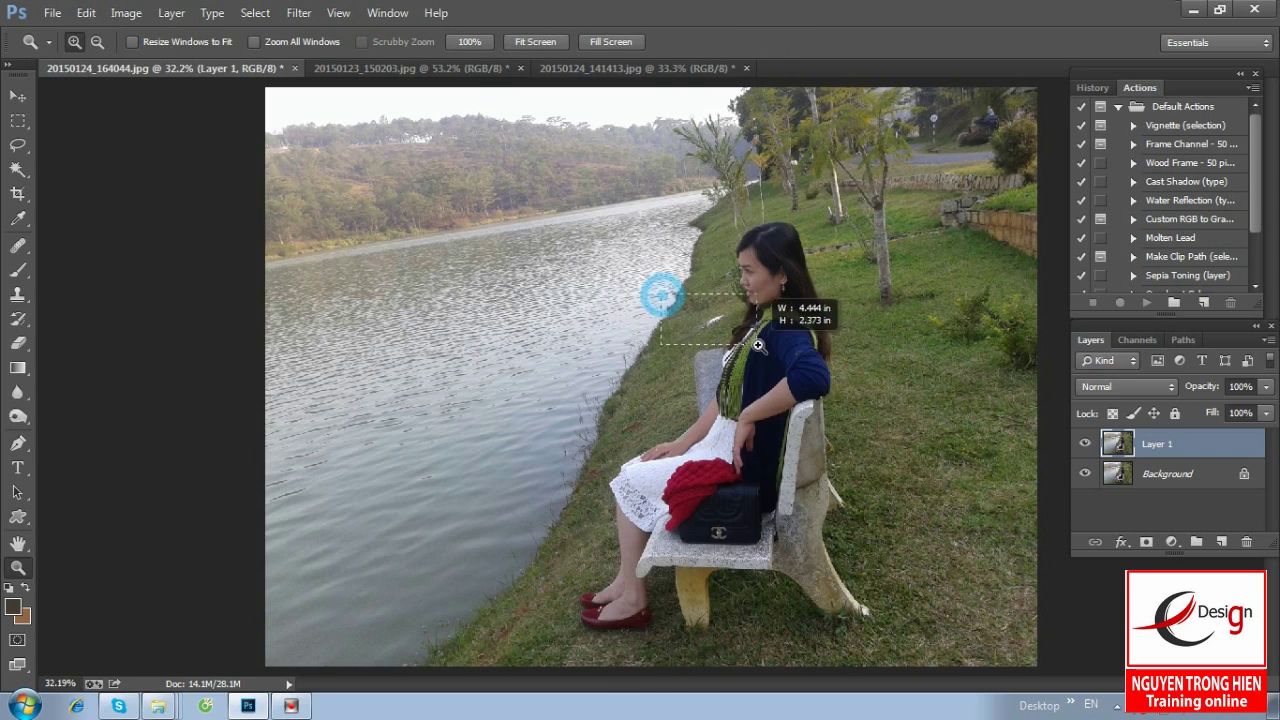
left_click_drag(656, 299, 770, 335)
left_click_drag(557, 350, 634, 377)
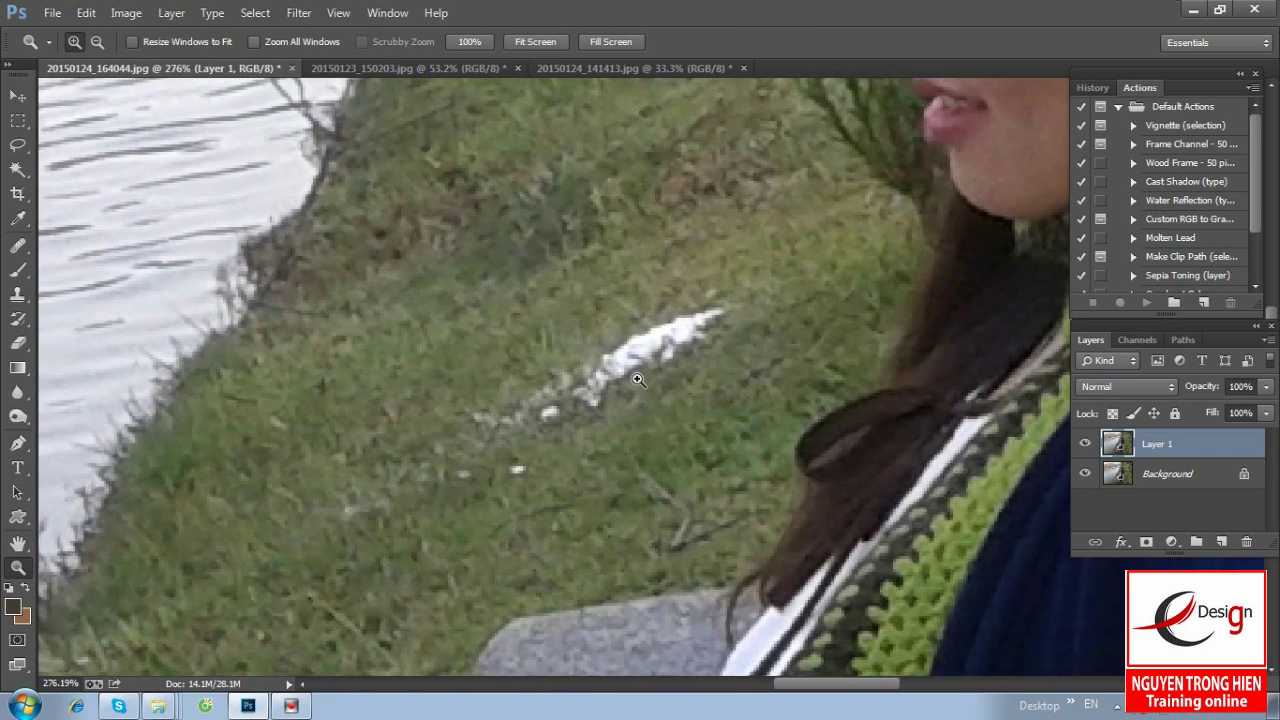
left_click(640, 385, "alt")
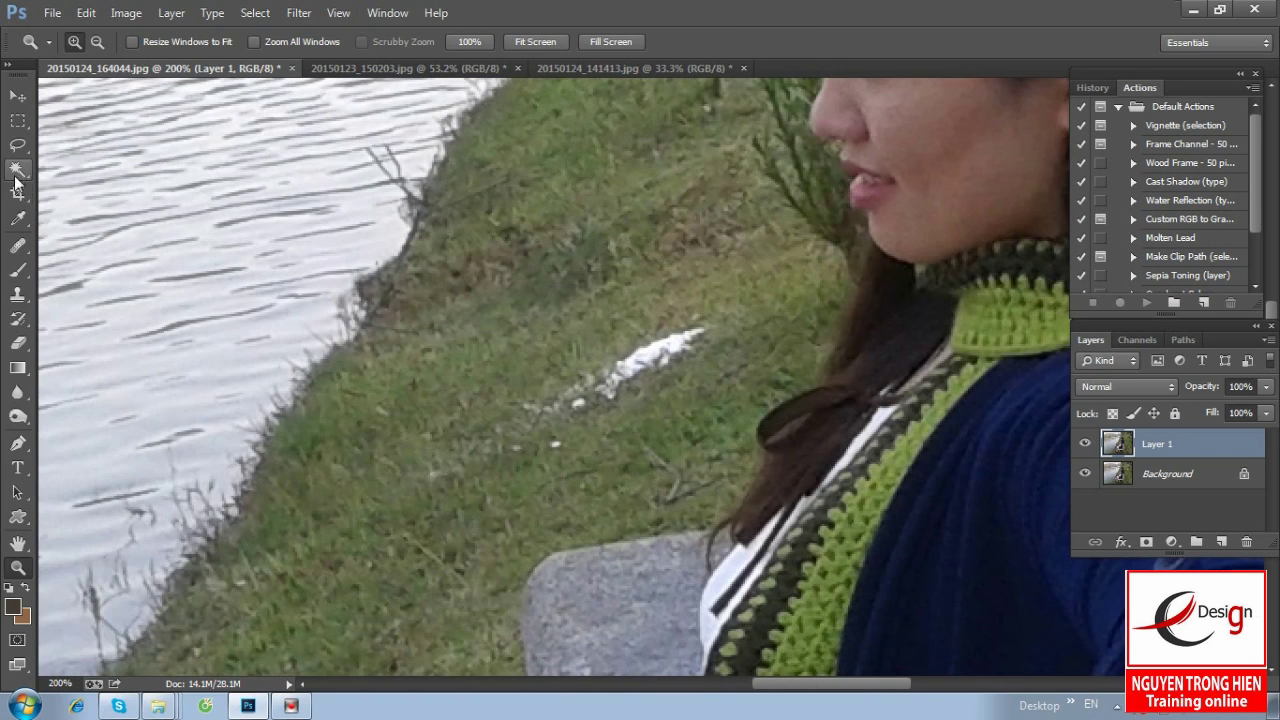
left_click(18, 245)
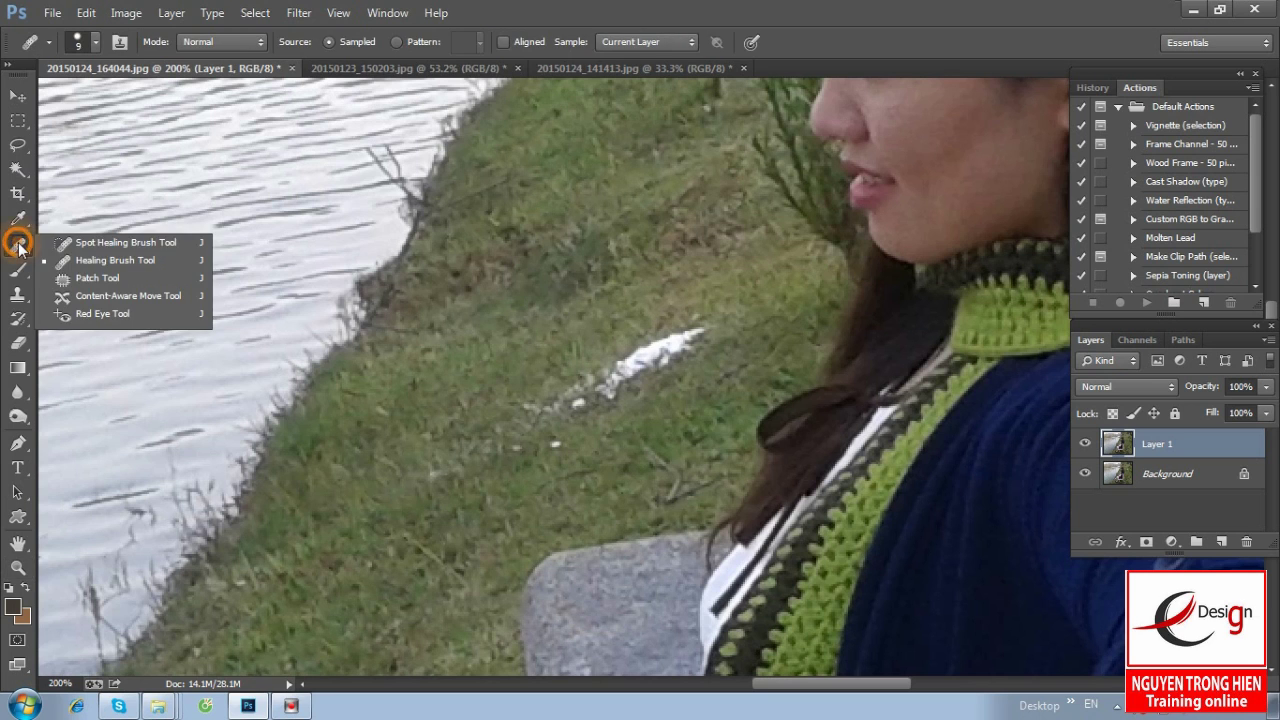
- Paint out the white hose piece with the Spot Healing Brush and fit the photo on screen
left_click(99, 245)
left_click_drag(706, 320, 390, 482)
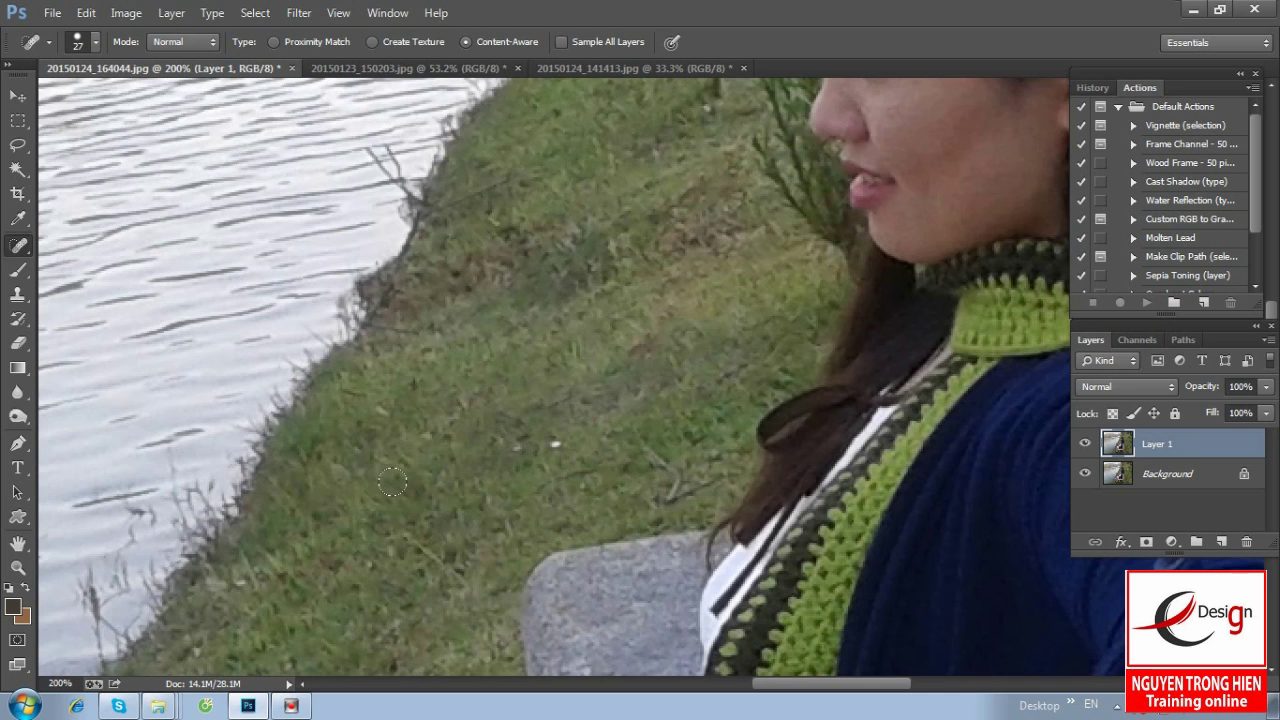
key("ctrl+0")
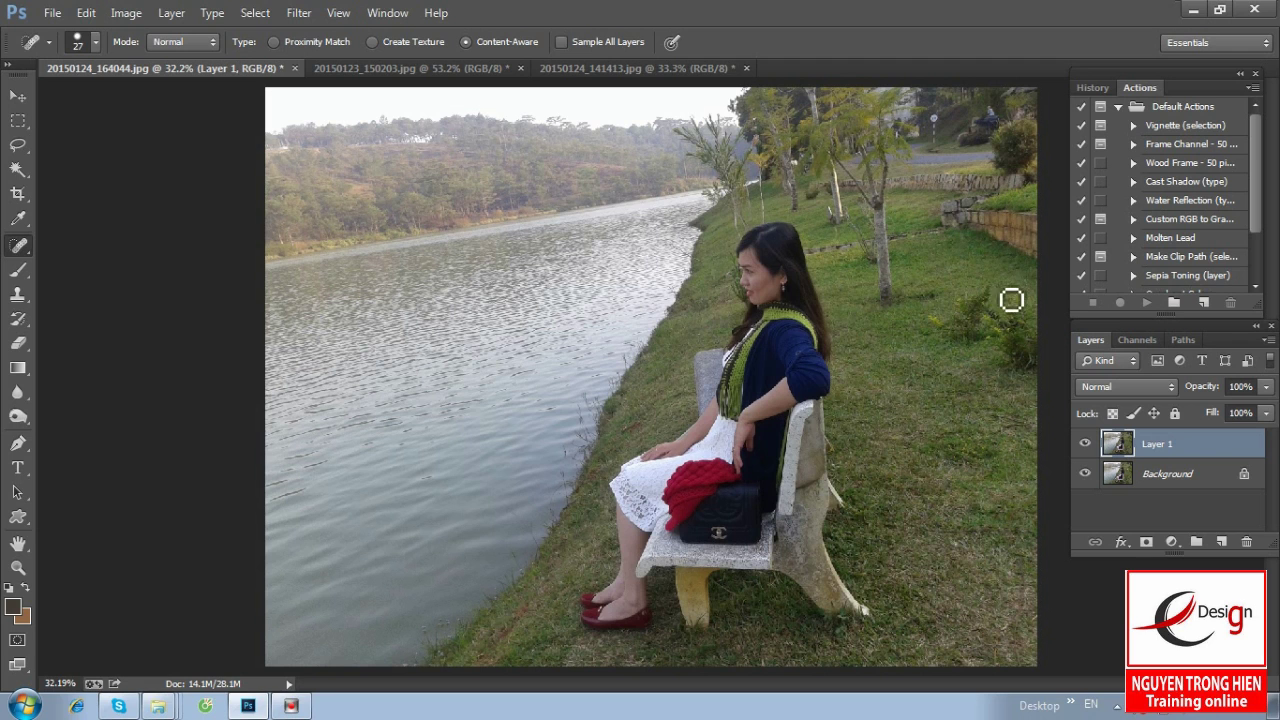
- Toggle Layer 1's visibility to compare the retouch, then zoom in on the 20 speed sign
left_click(1086, 443)
left_click(1086, 443)
left_click(1086, 443)
left_click(1086, 443)
left_click(1086, 443)
left_click(1086, 443)
key("z")
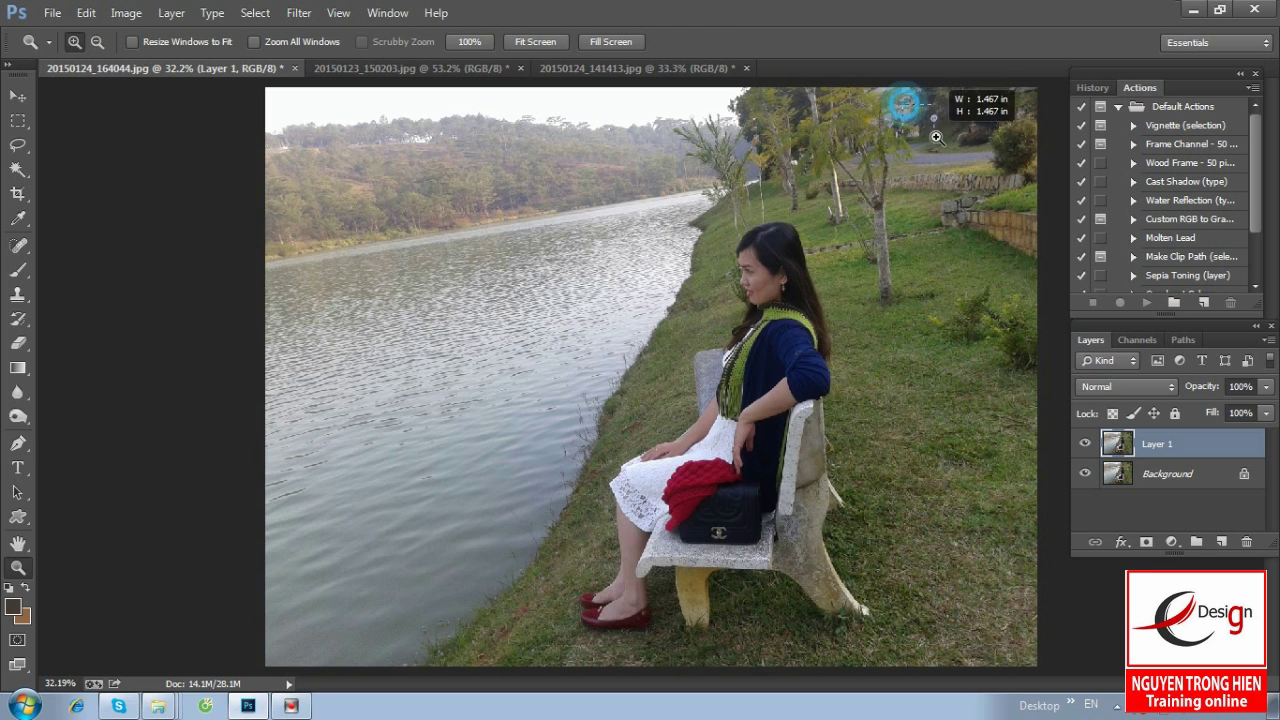
left_click_drag(899, 114, 995, 150)
- Remove the 20 speed sign and its pole with the Spot Healing Brush
mouse_move(655, 233)
left_mouse_down()
mouse_move(569, 309)
mouse_move(509, 314)
left_mouse_up()
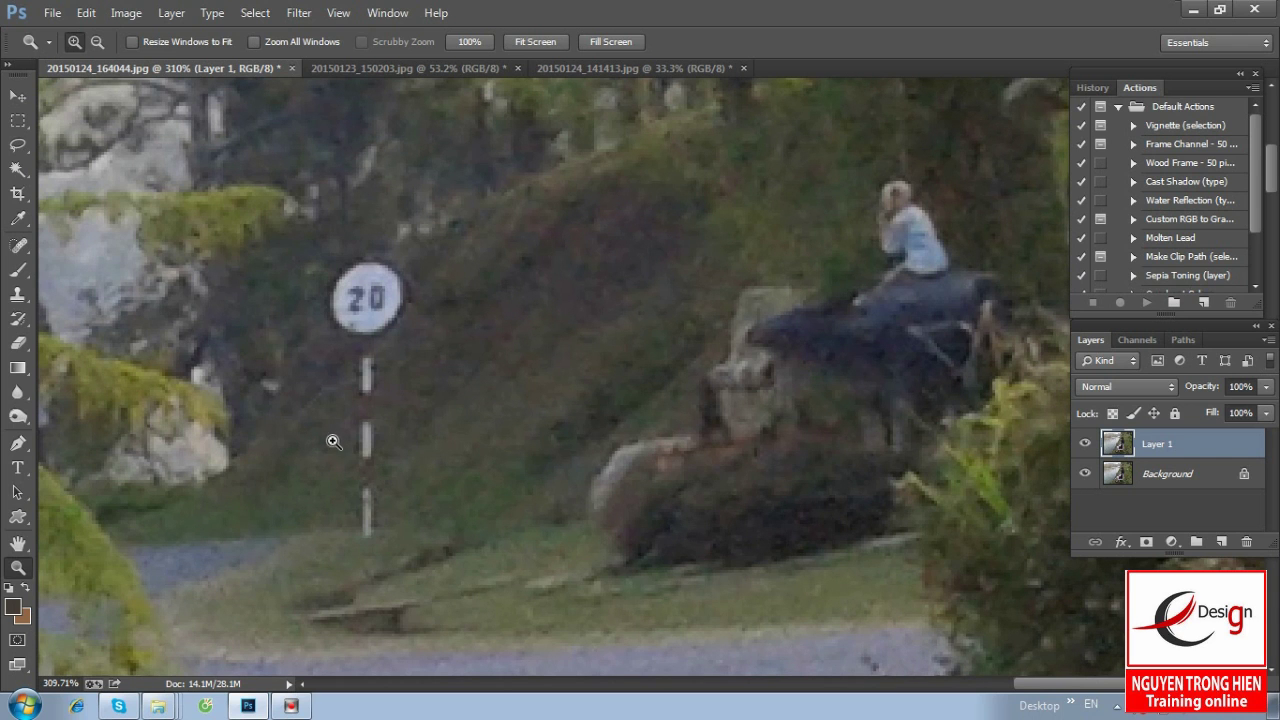
left_click(20, 250)
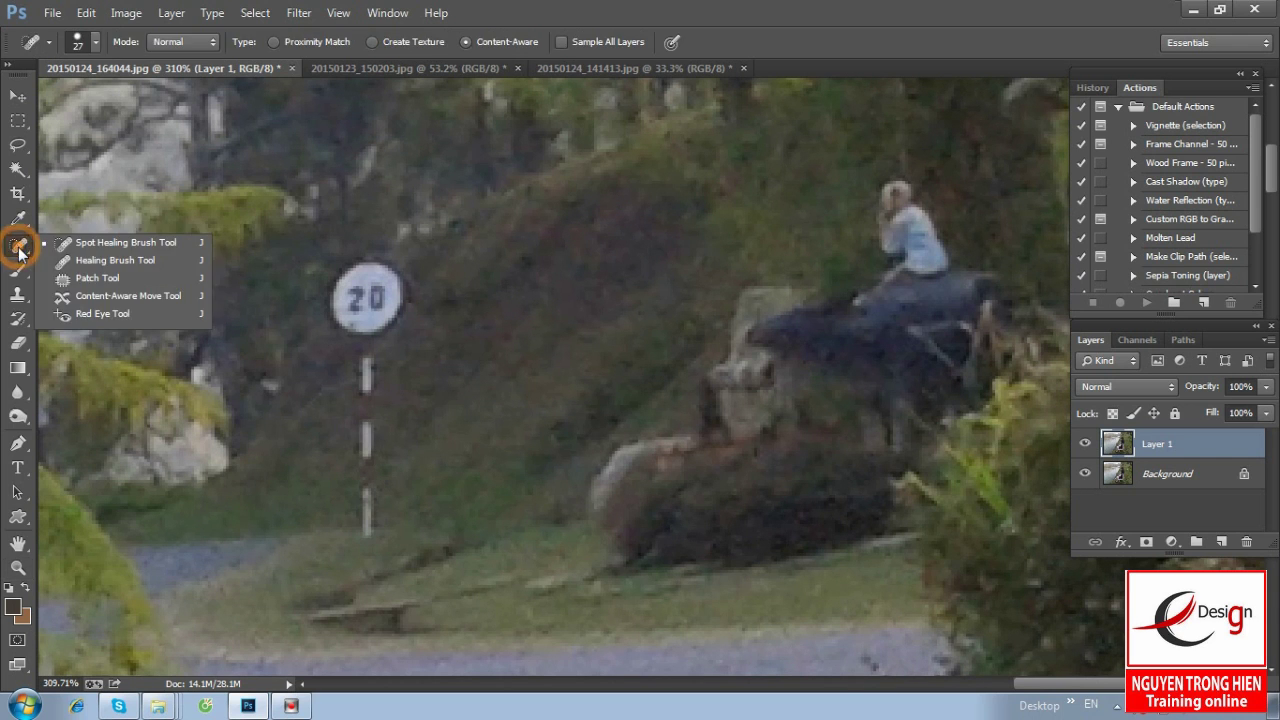
left_click(108, 241)
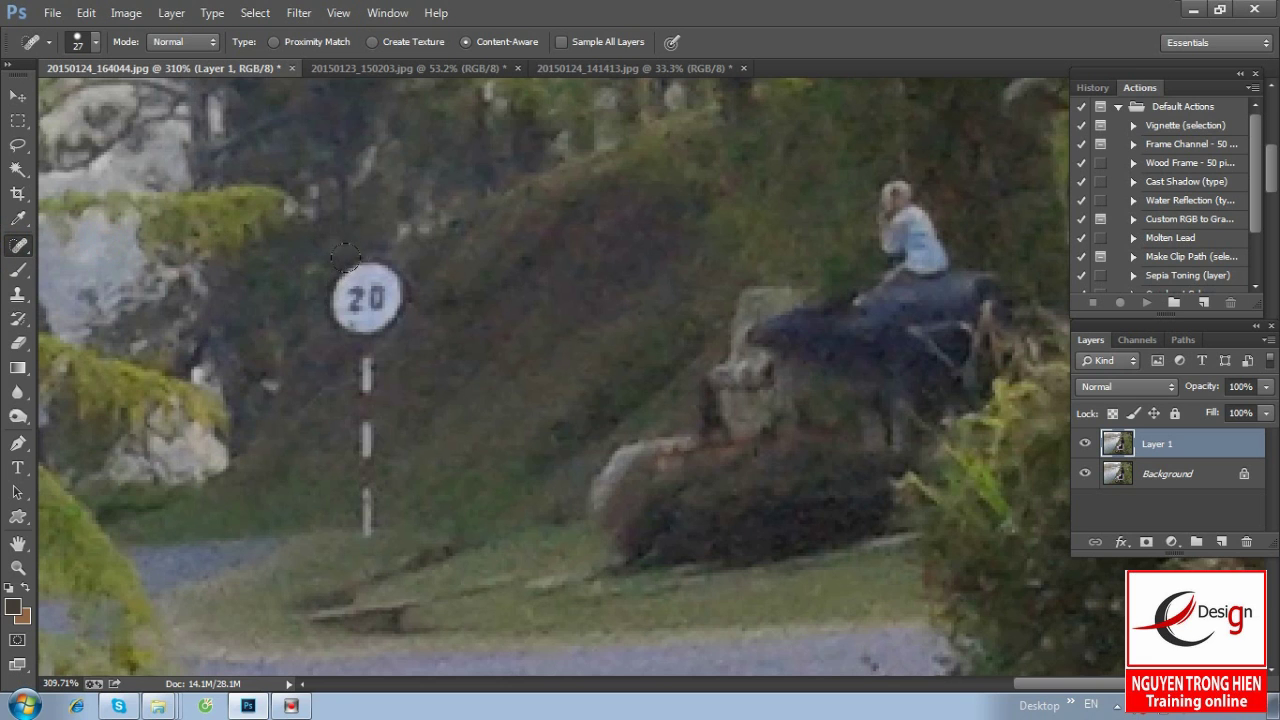
left_click_drag(345, 257, 339, 489)
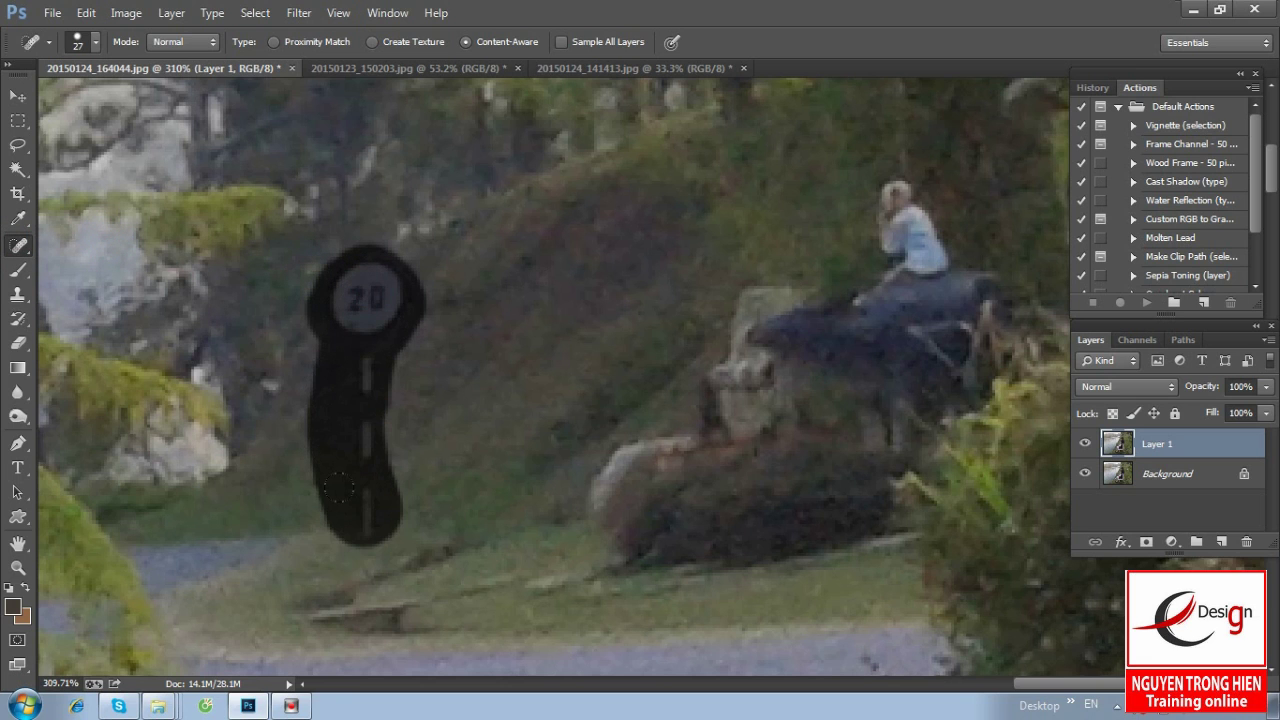
- Paint out the seated figure with a 22 px then 12 px brush, and fit the photo on screen
left_click_drag(739, 224, 488, 328)
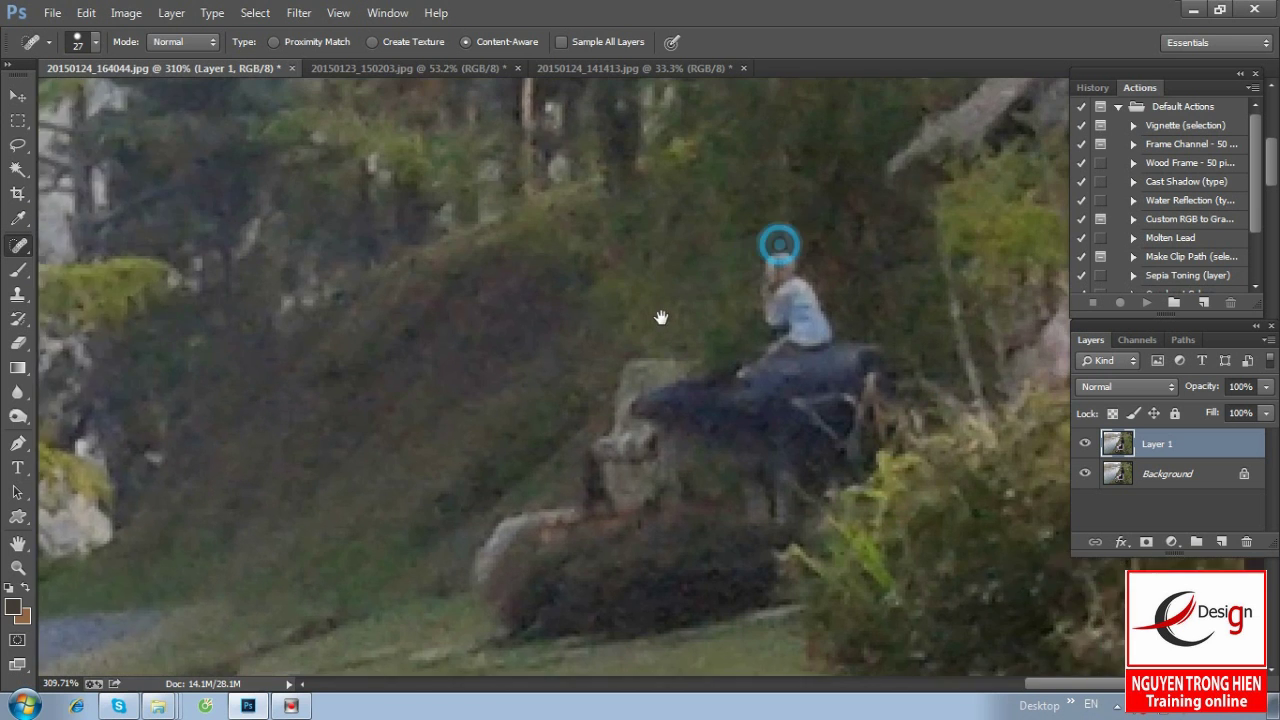
right_click(514, 277)
left_click(565, 321)
left_click_drag(565, 321, 560, 321)
left_click(580, 215)
left_click_drag(586, 237, 630, 320)
right_click(577, 331)
mouse_move(615, 368)
left_mouse_down()
mouse_move(600, 306)
mouse_move(591, 353)
mouse_move(569, 366)
left_mouse_up()
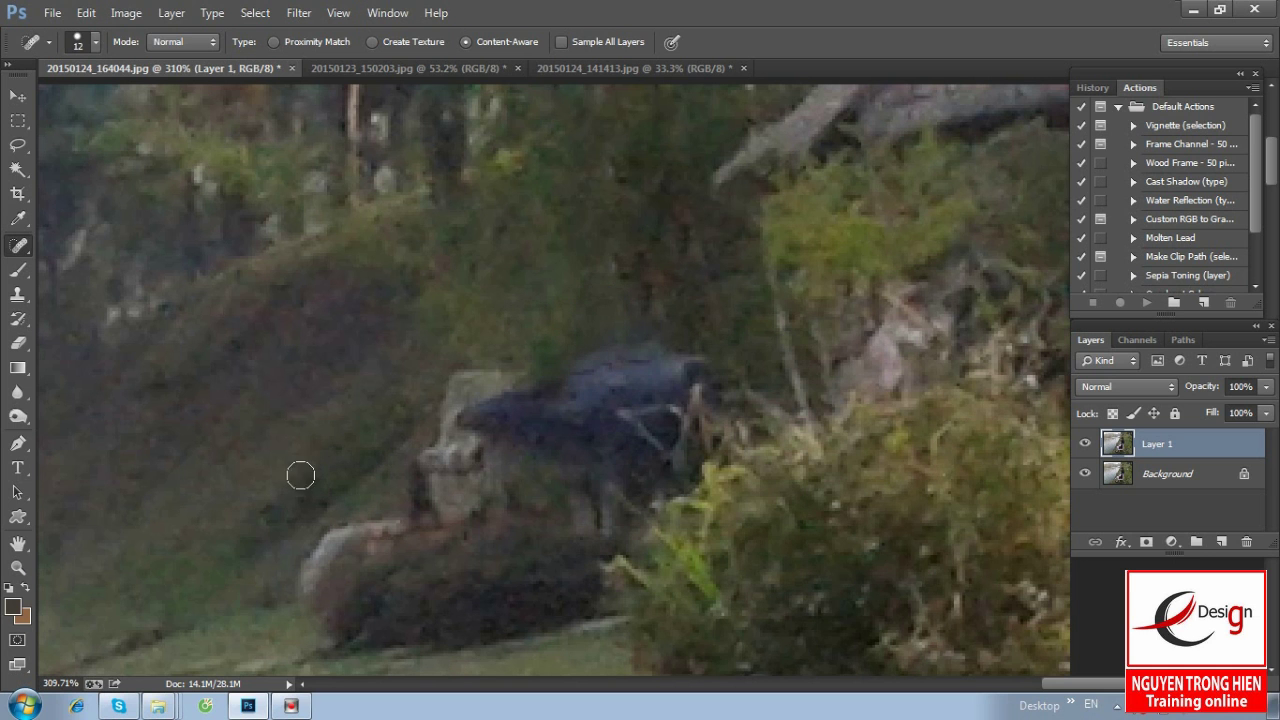
scroll(636, 420, "down", 1)
key("ctrl+0")
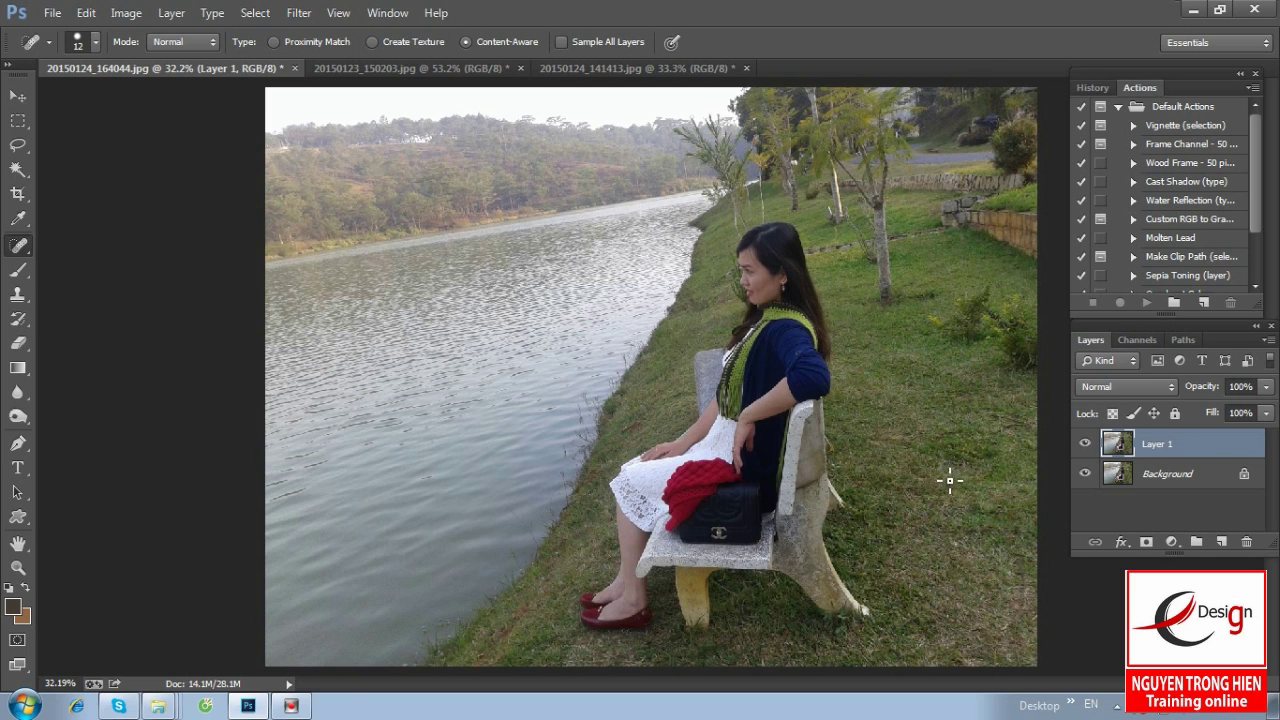
left_click(1087, 444)
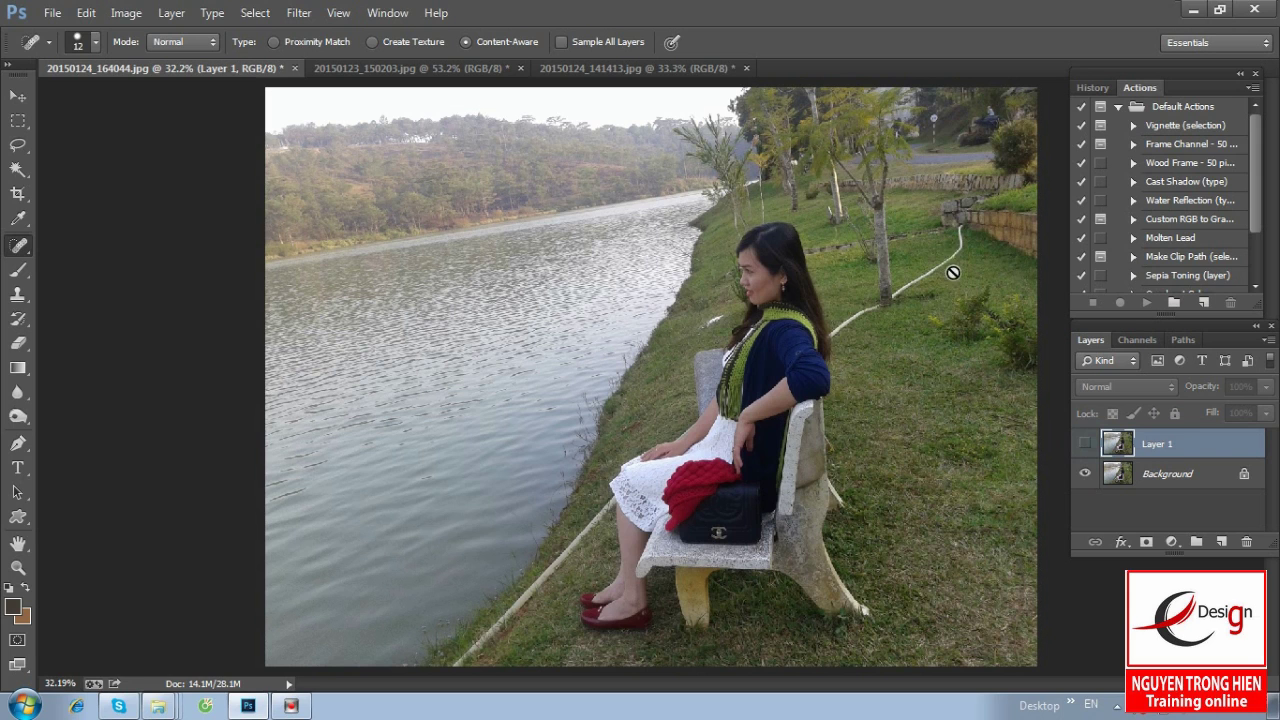
left_click(1087, 444)
right_click(18, 245)
left_click(136, 243)
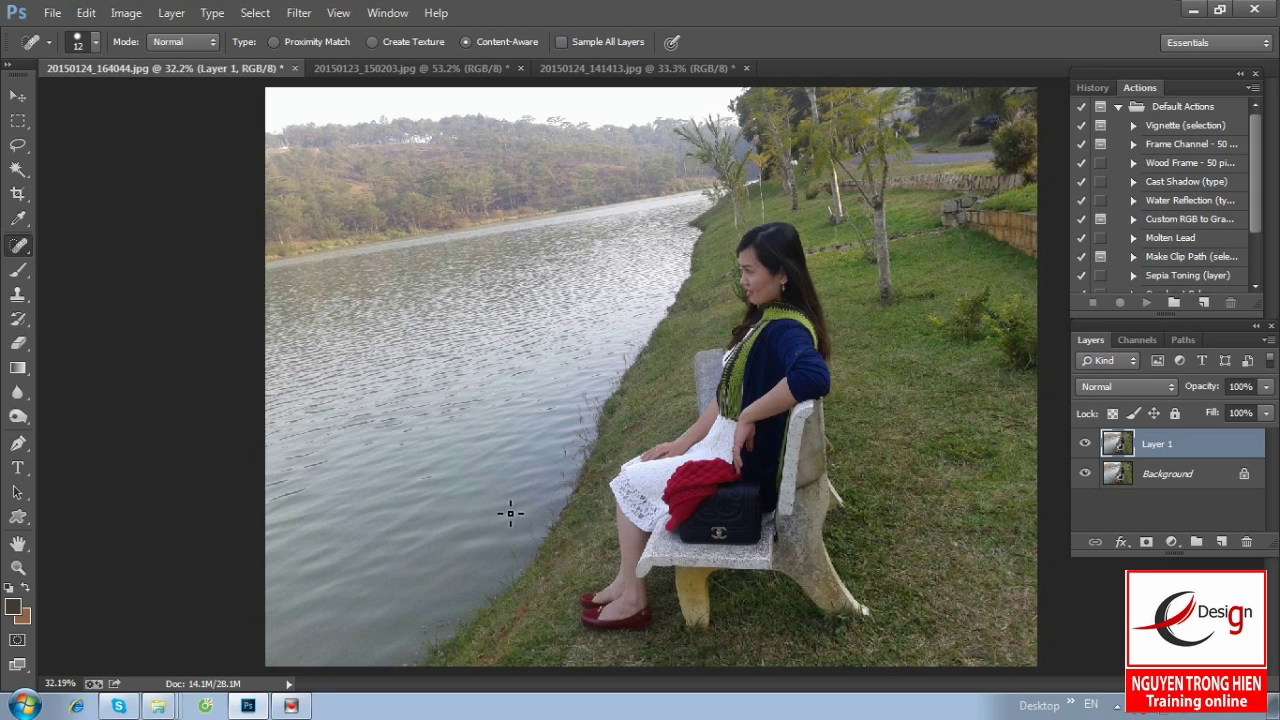
left_click(1178, 458)
- Switch to the waterfall photo and zoom in to inspect the dust specks around the girl
left_click(393, 70)
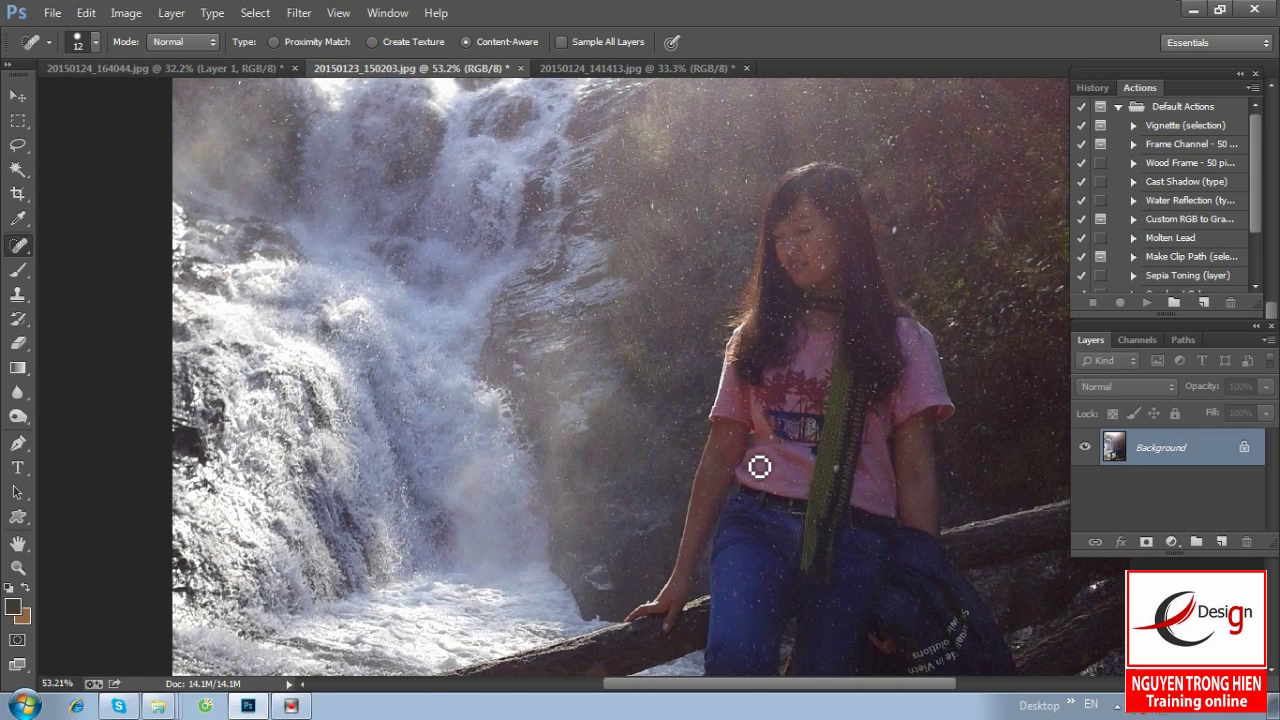
scroll(759, 467, "down", 2)
key("z")
left_click(600, 217)
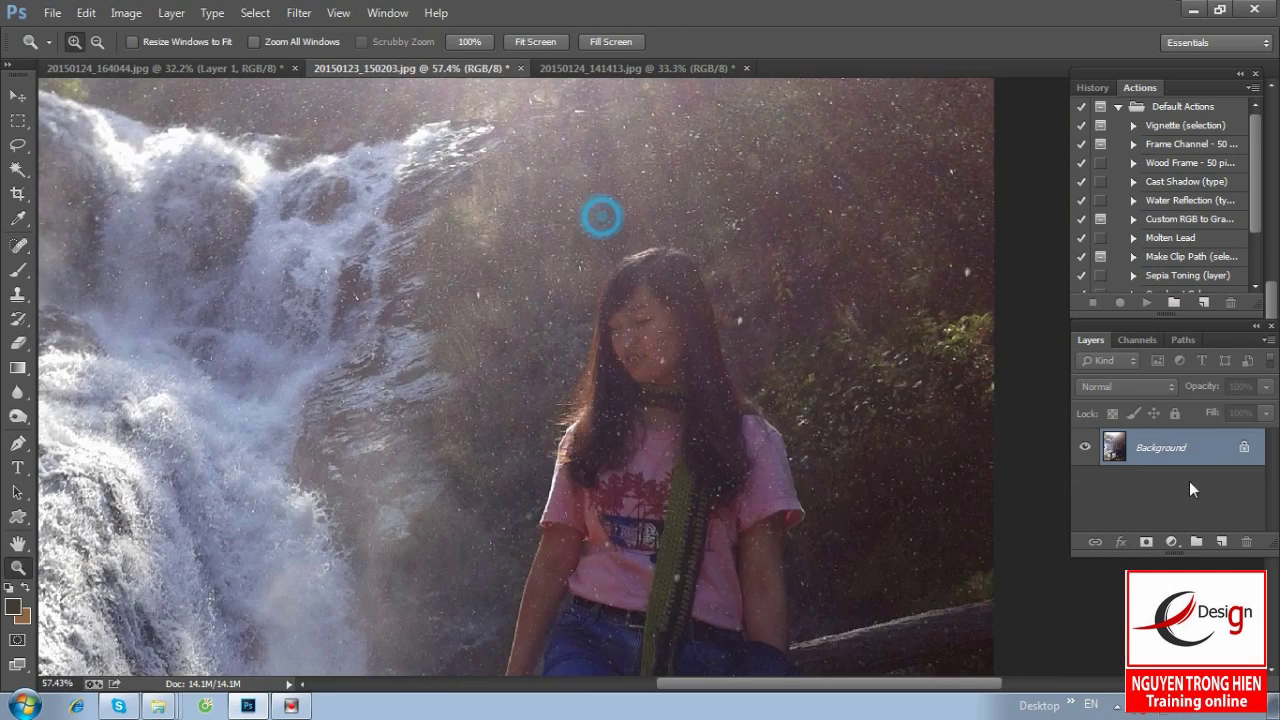
scroll(791, 329, "up", 5)
scroll(545, 397, "down", 1)
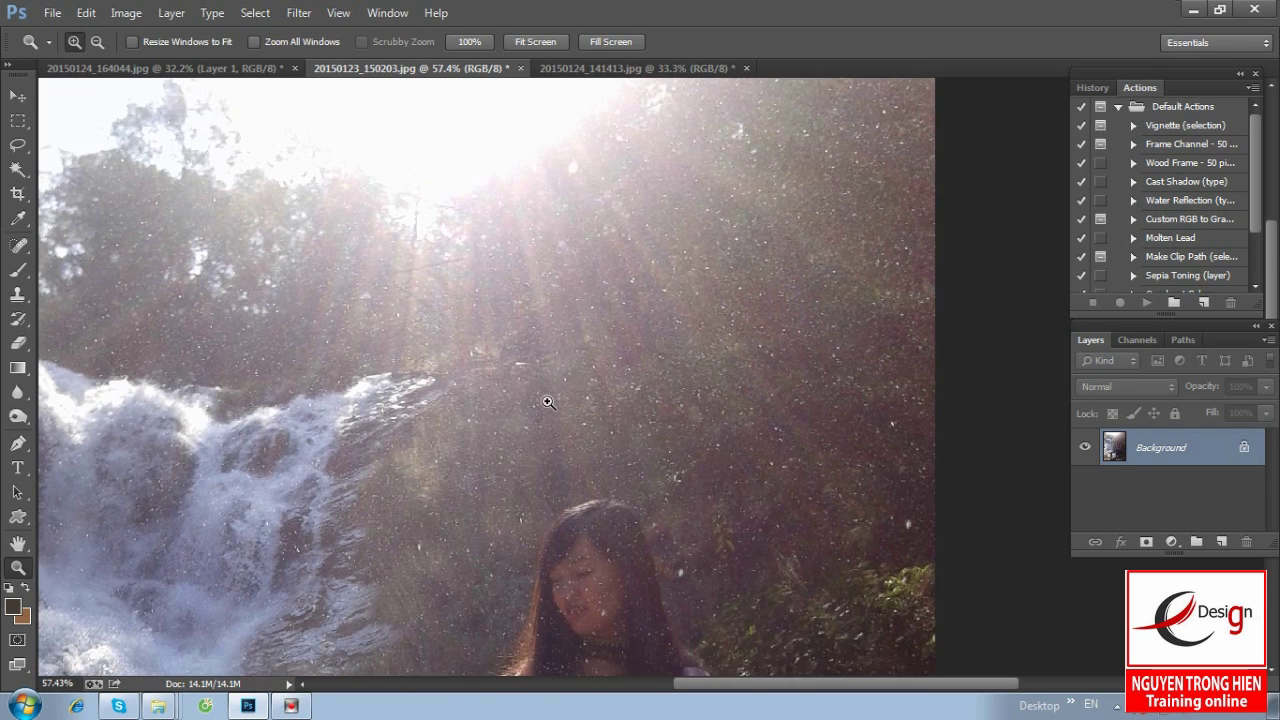
scroll(573, 460, "down", 2)
scroll(605, 510, "down", 1)
scroll(623, 527, "down", 1)
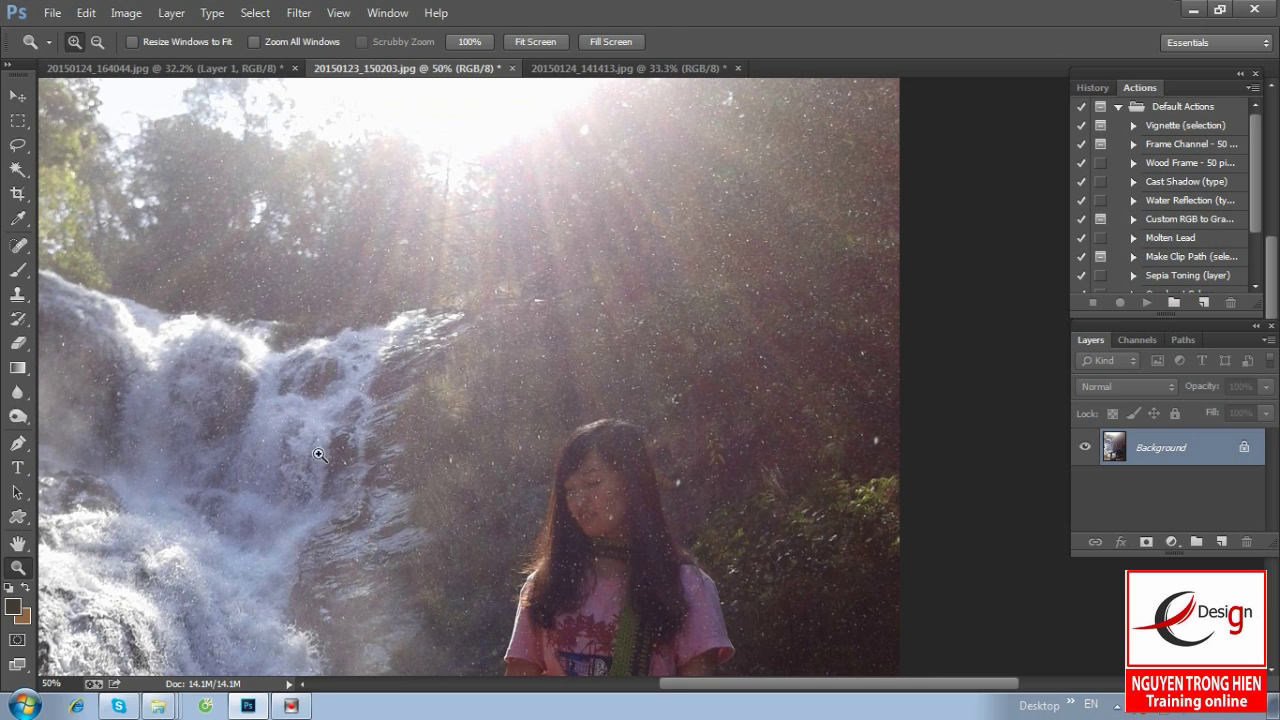
left_click_drag(600, 504, 589, 446)
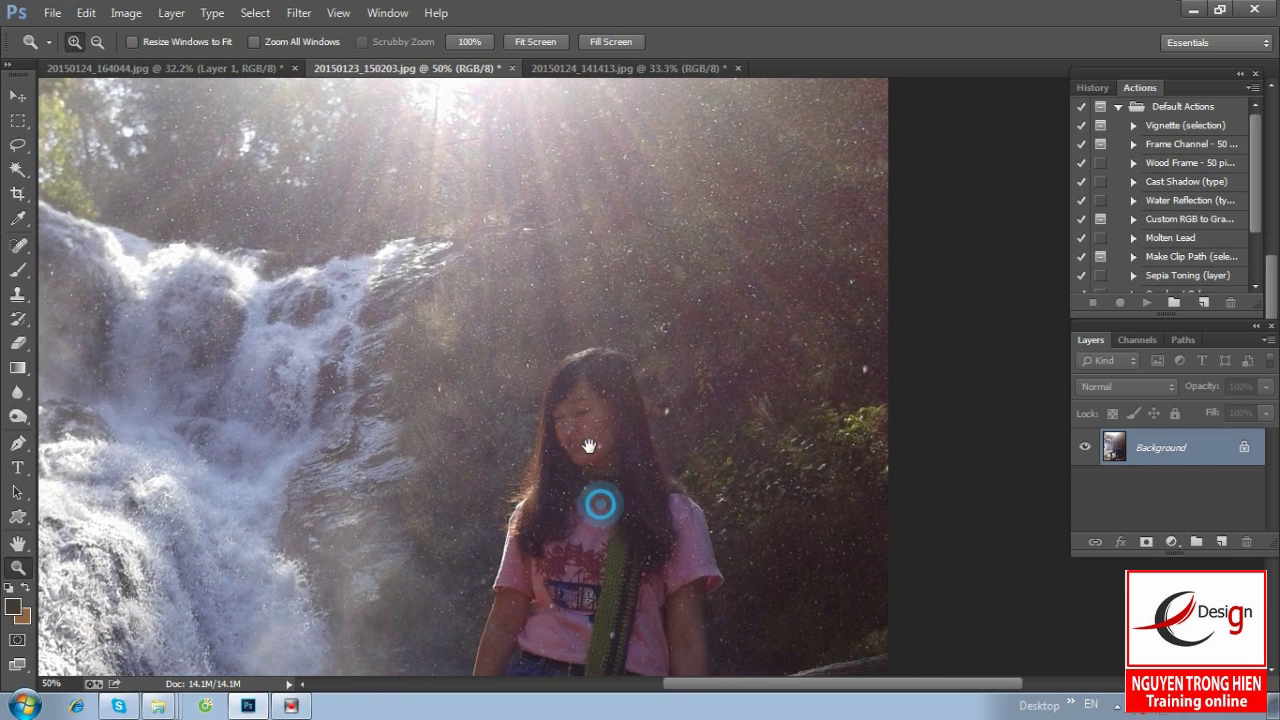
left_click_drag(343, 271, 684, 486)
left_click_drag(668, 425, 590, 463)
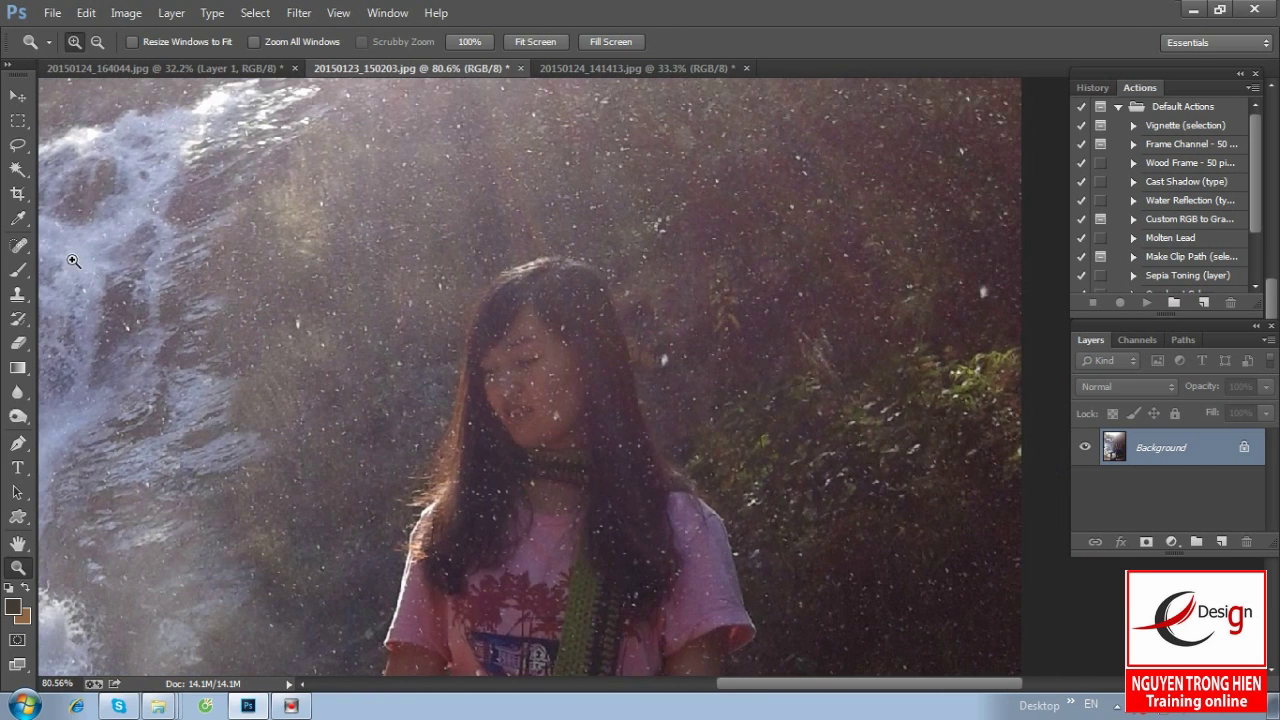
- Select the Clone Stamp tool and set its brush size to 19 px
left_click(18, 293)
left_click(105, 291)
right_click(705, 402)
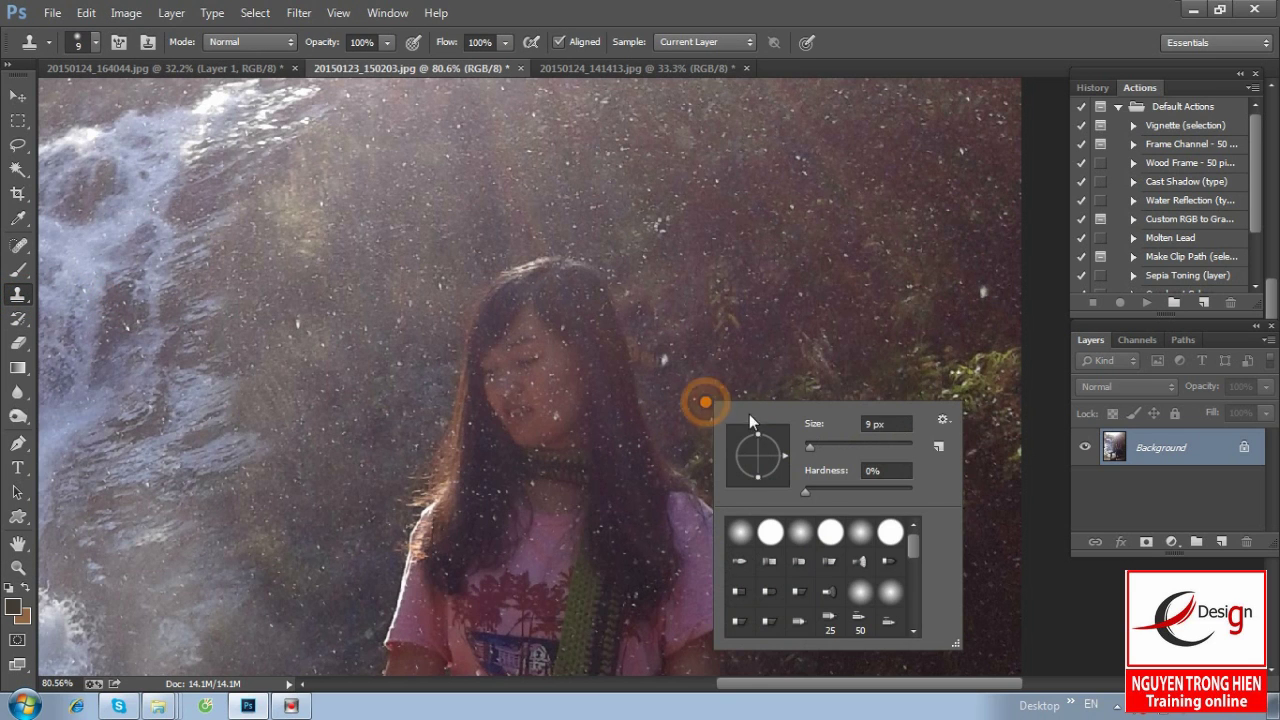
left_click(814, 446)
left_click(665, 362)
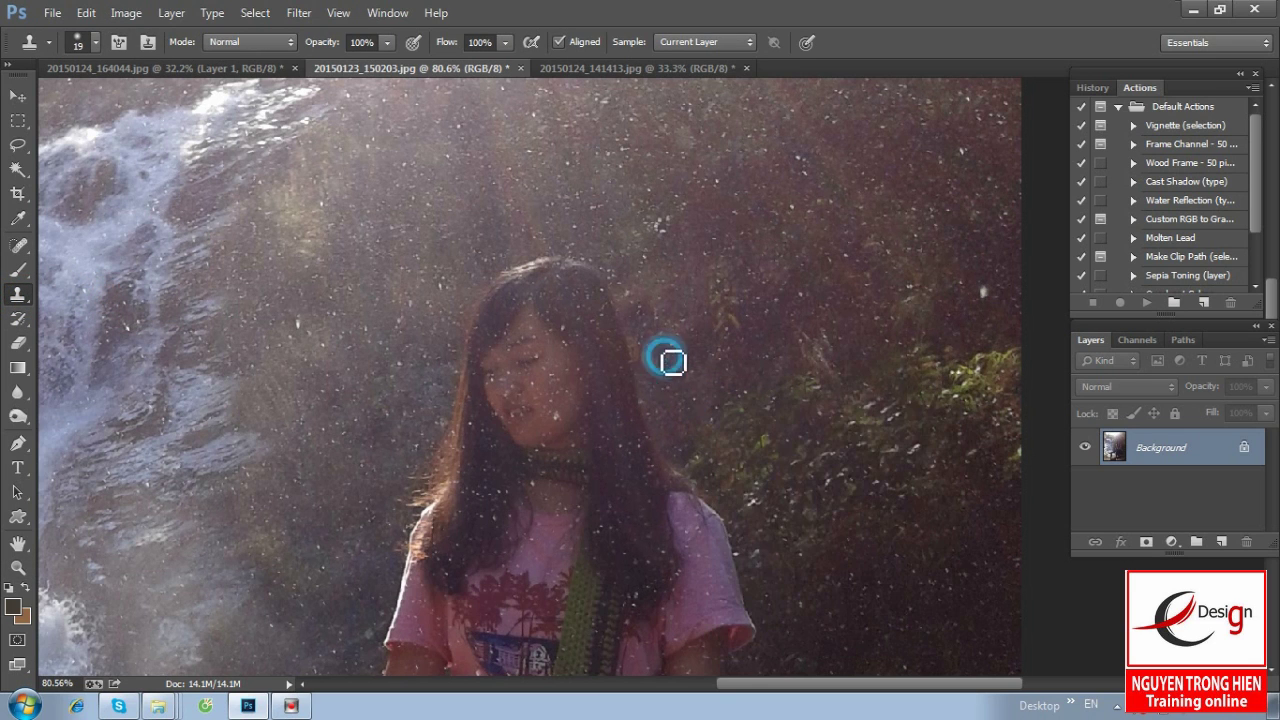
- Zoom around the girl and trees, then fit the whole waterfall photo on screen
scroll(672, 373, "up", 3)
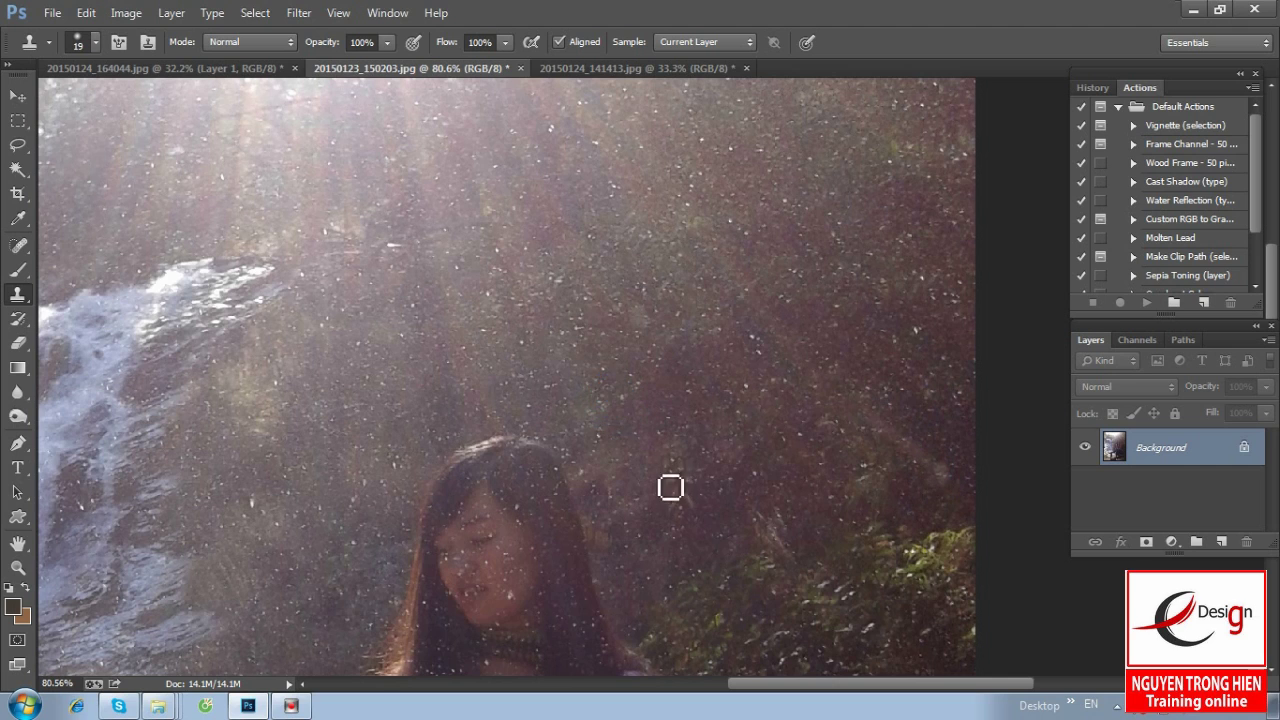
scroll(672, 483, "down", 2)
scroll(671, 463, "up", 1)
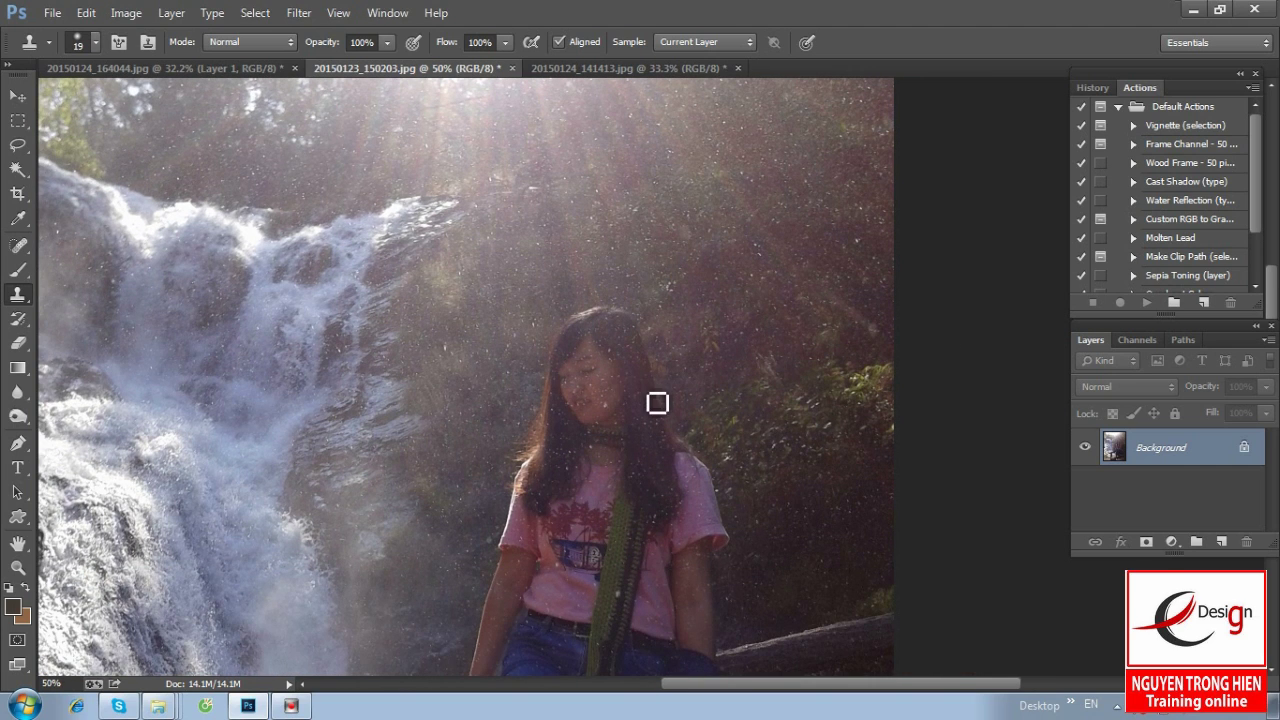
scroll(840, 418, "down", 2)
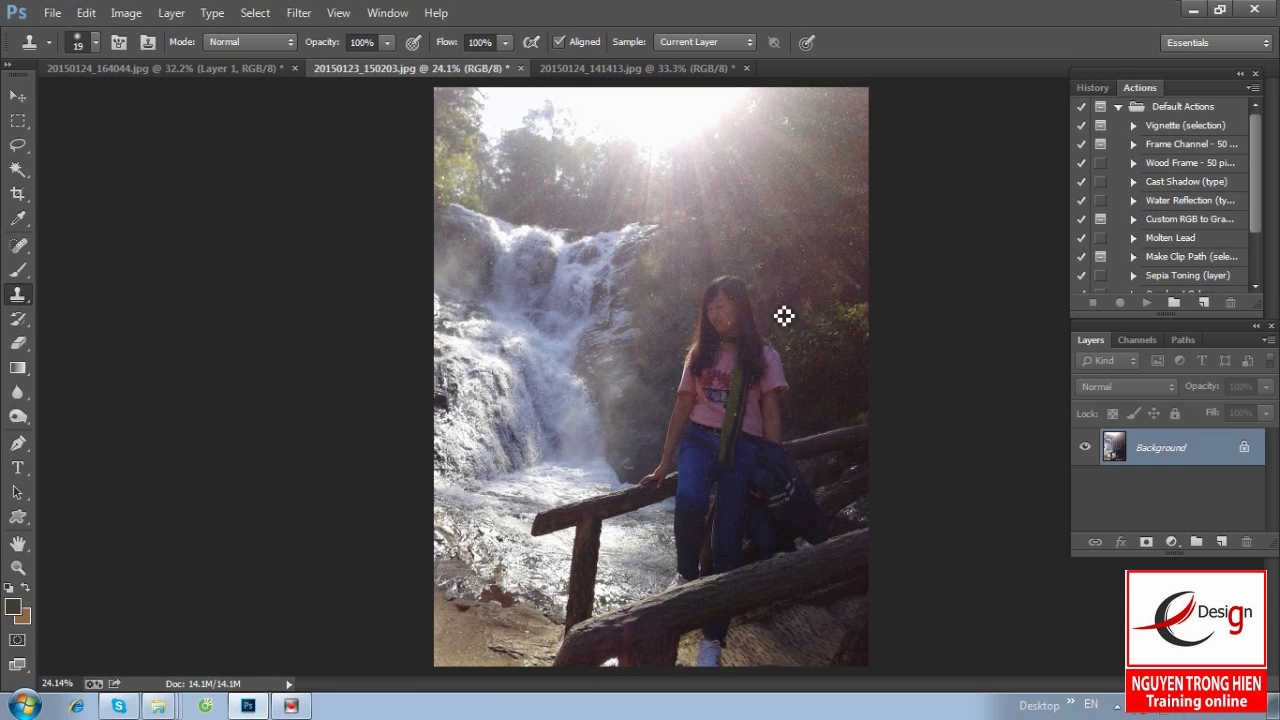
key("z")
left_click_drag(608, 229, 833, 442)
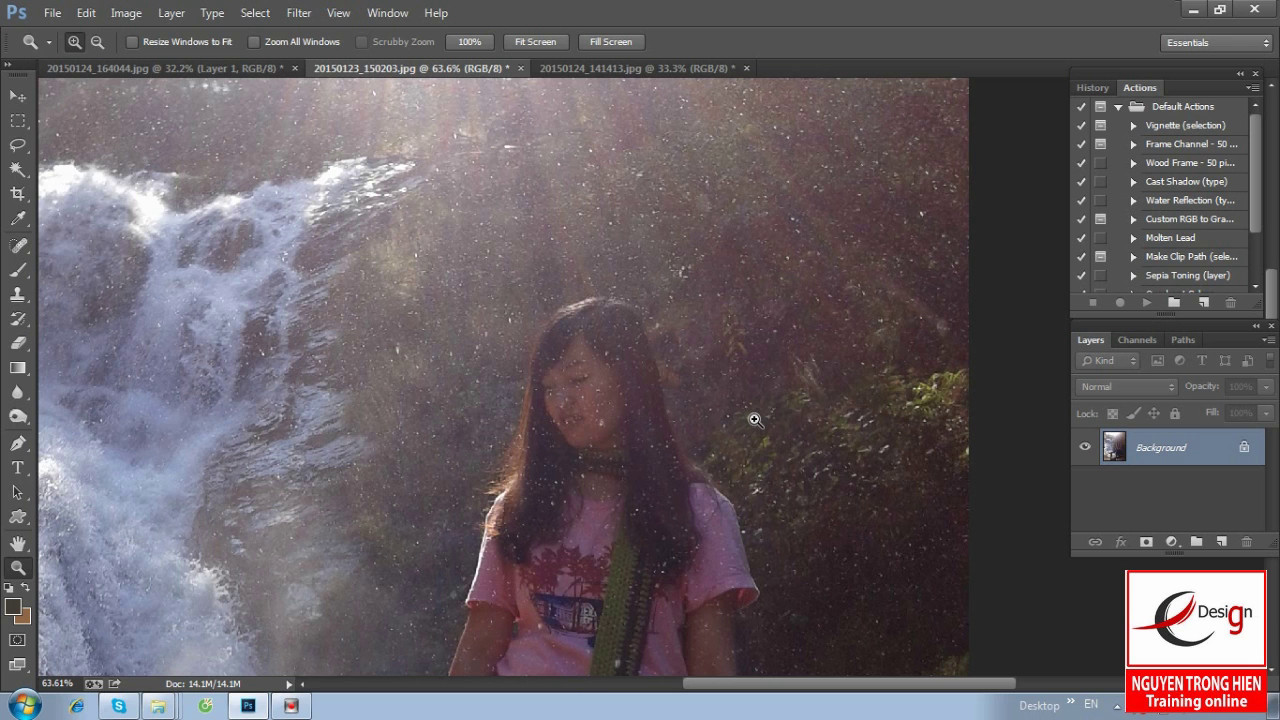
key("ctrl+0")
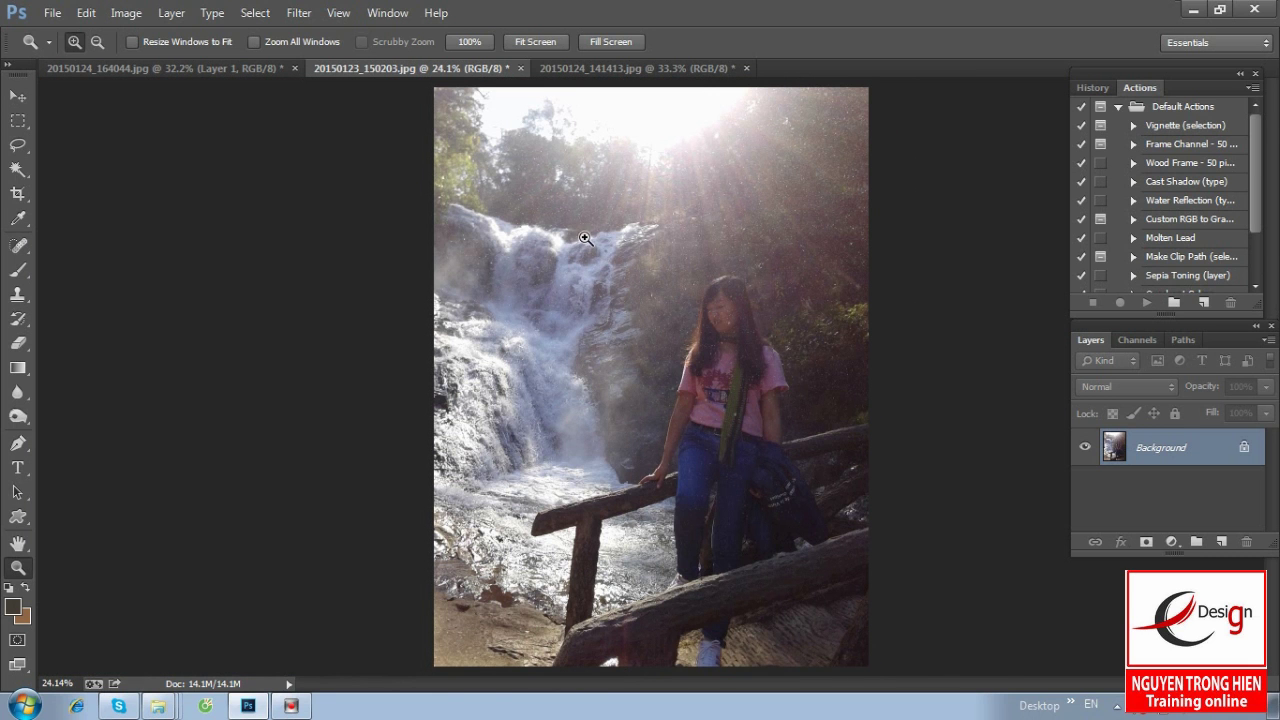
left_click_drag(585, 238, 960, 460)
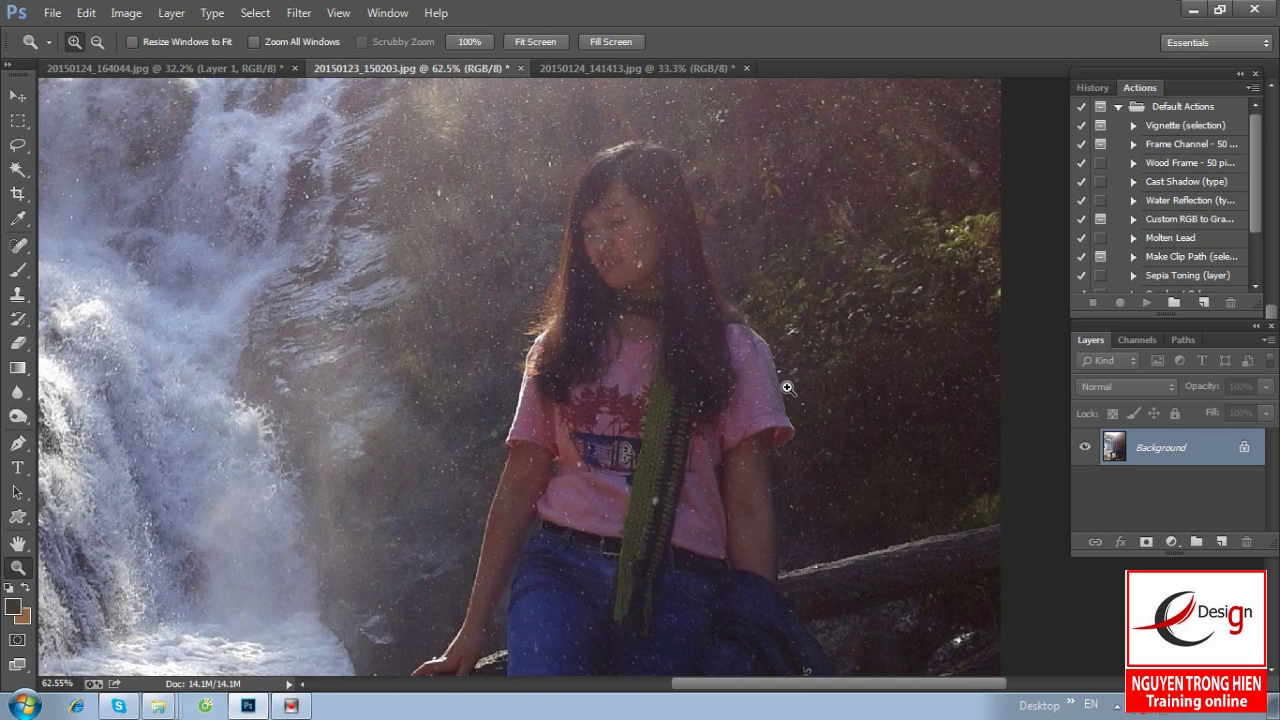
left_click(843, 402, "alt")
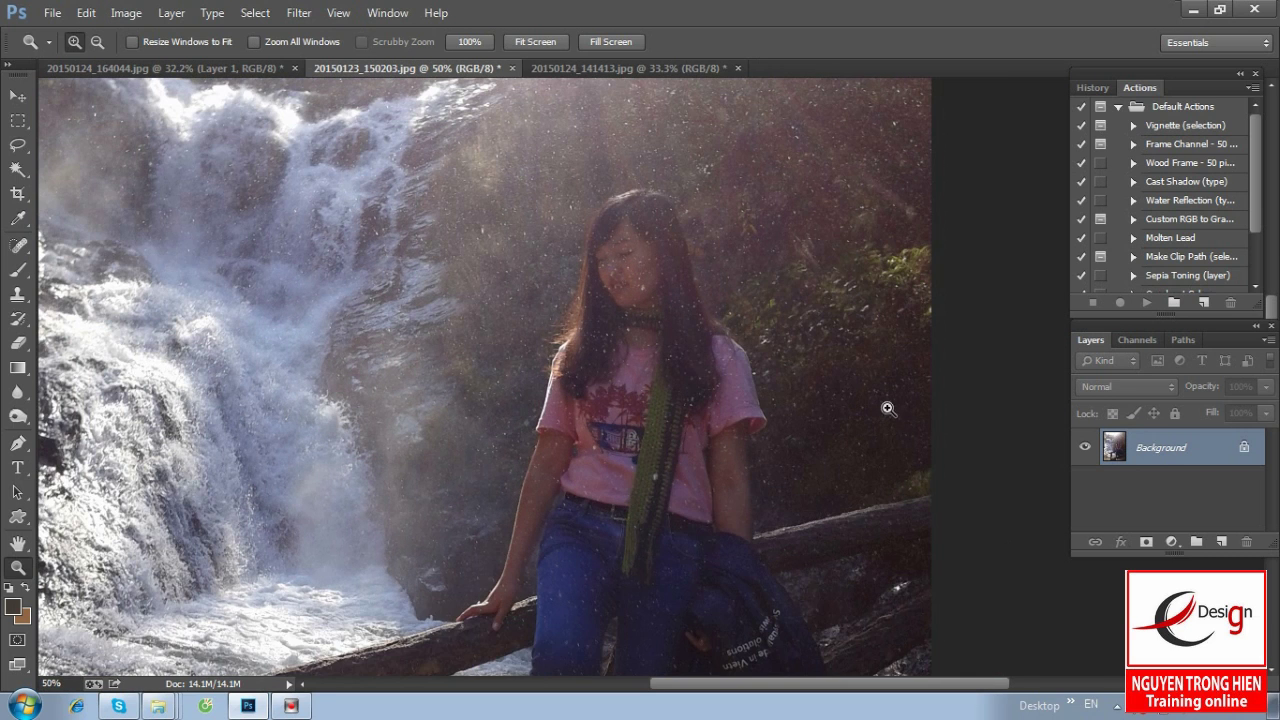
scroll(743, 386, "left", 3)
key("ctrl+0")
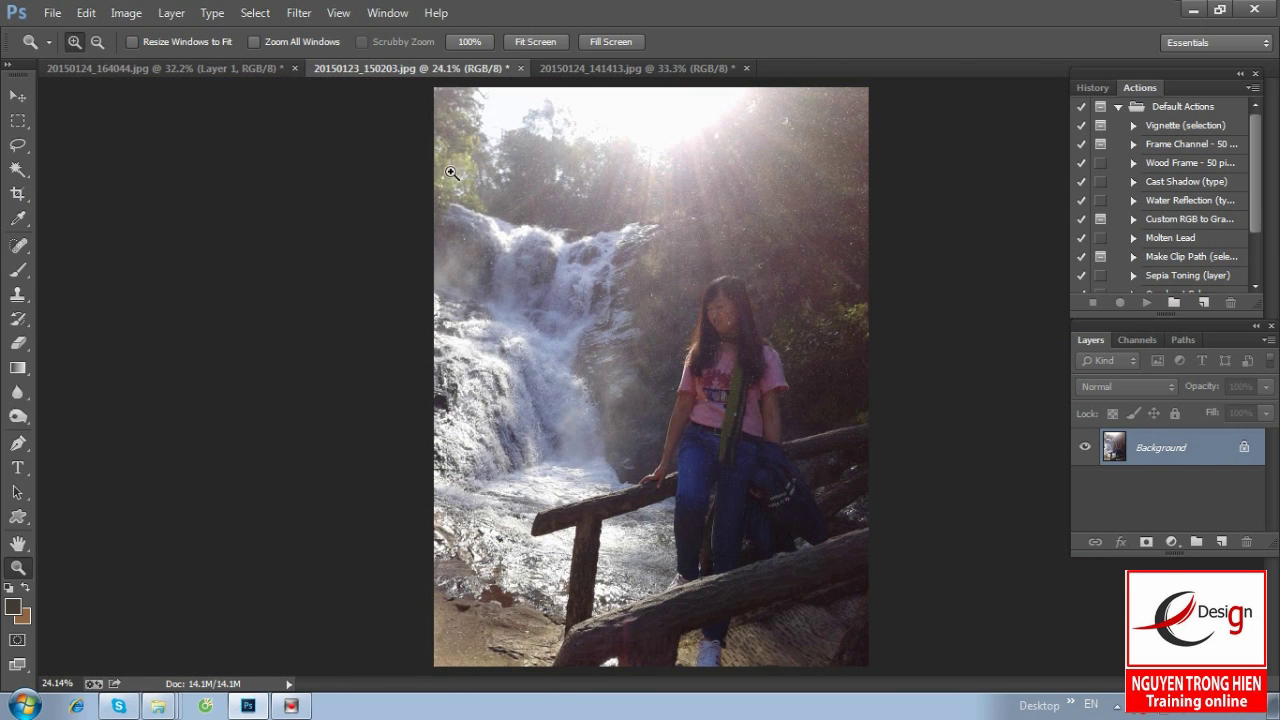
- Copy the waterfall photo onto a new Layer 1 and zoom in on the girl
left_click(179, 20)
mouse_move(262, 34)
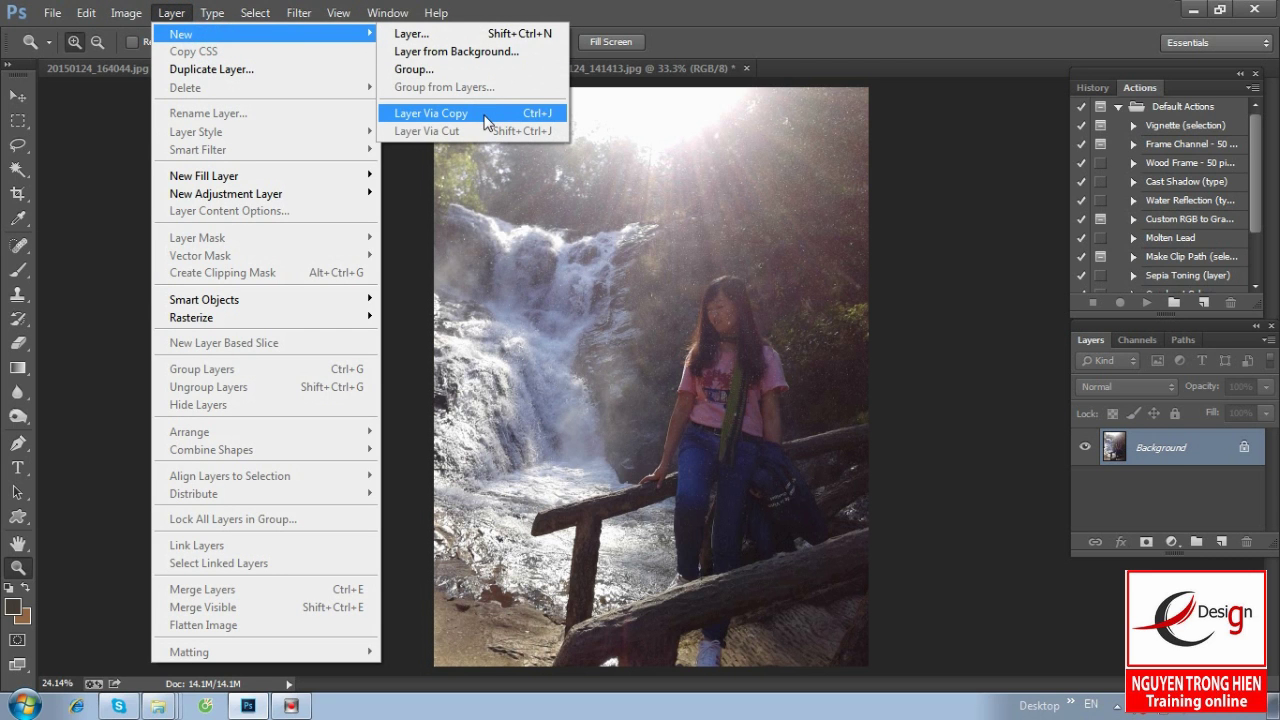
left_click(468, 113)
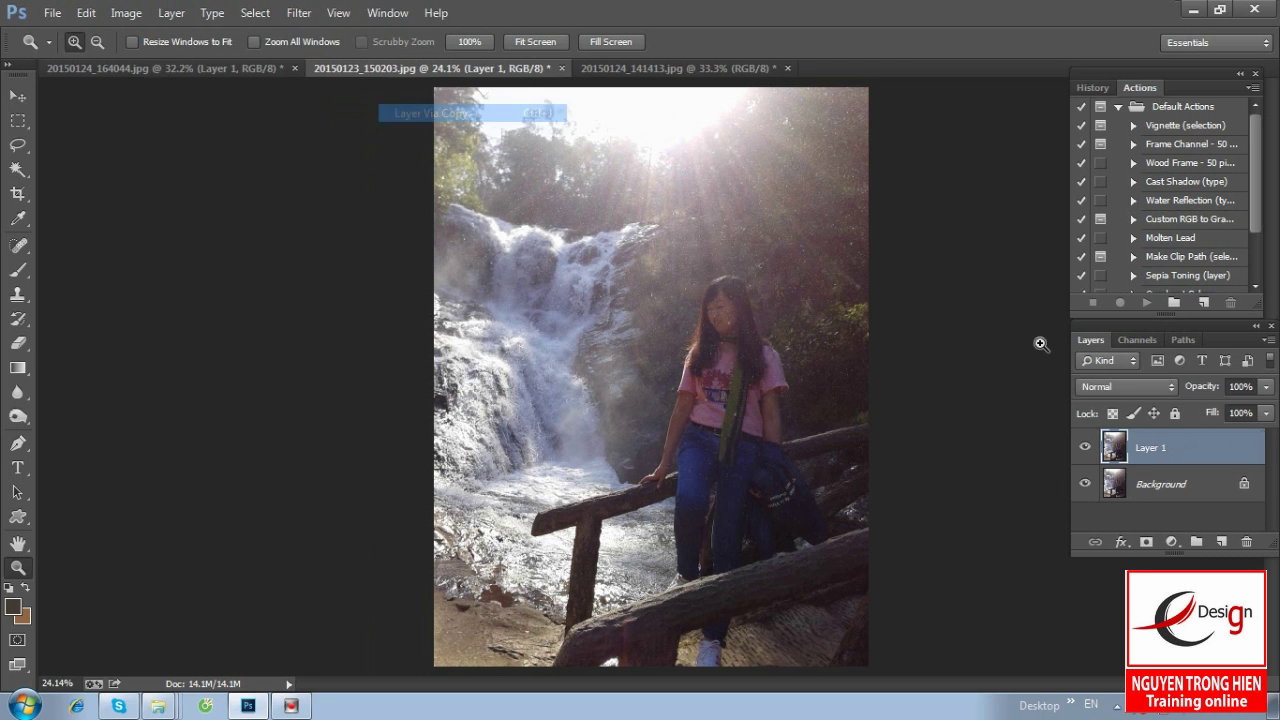
left_click_drag(625, 232, 963, 449)
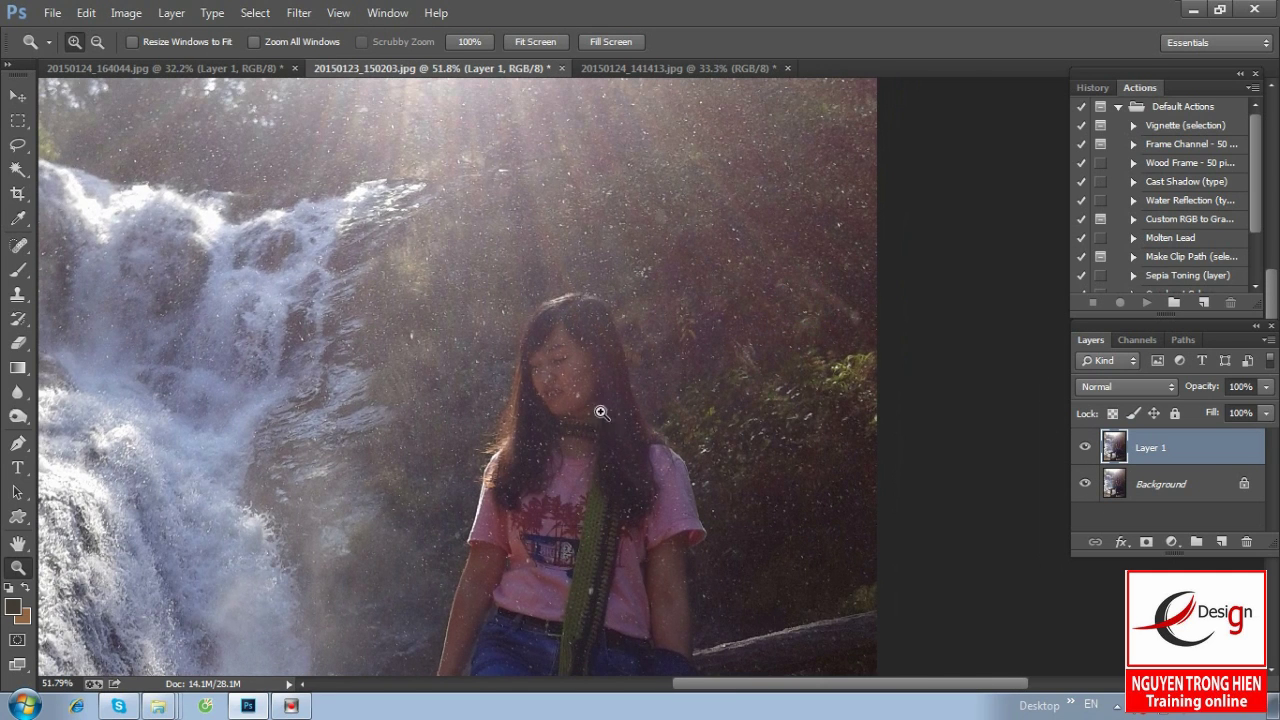
left_click_drag(566, 302, 622, 364)
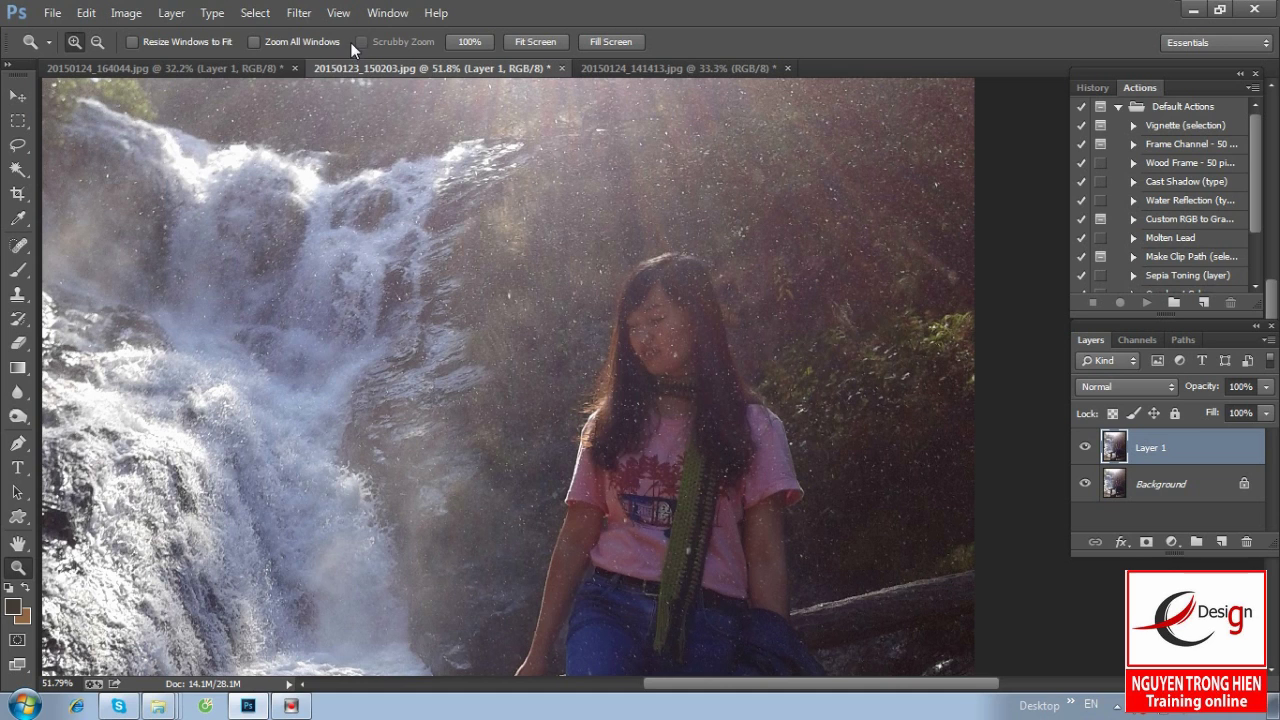
- Apply Dust & Scratches with Radius 5 and Threshold 10, then view at 50%
left_click(298, 13)
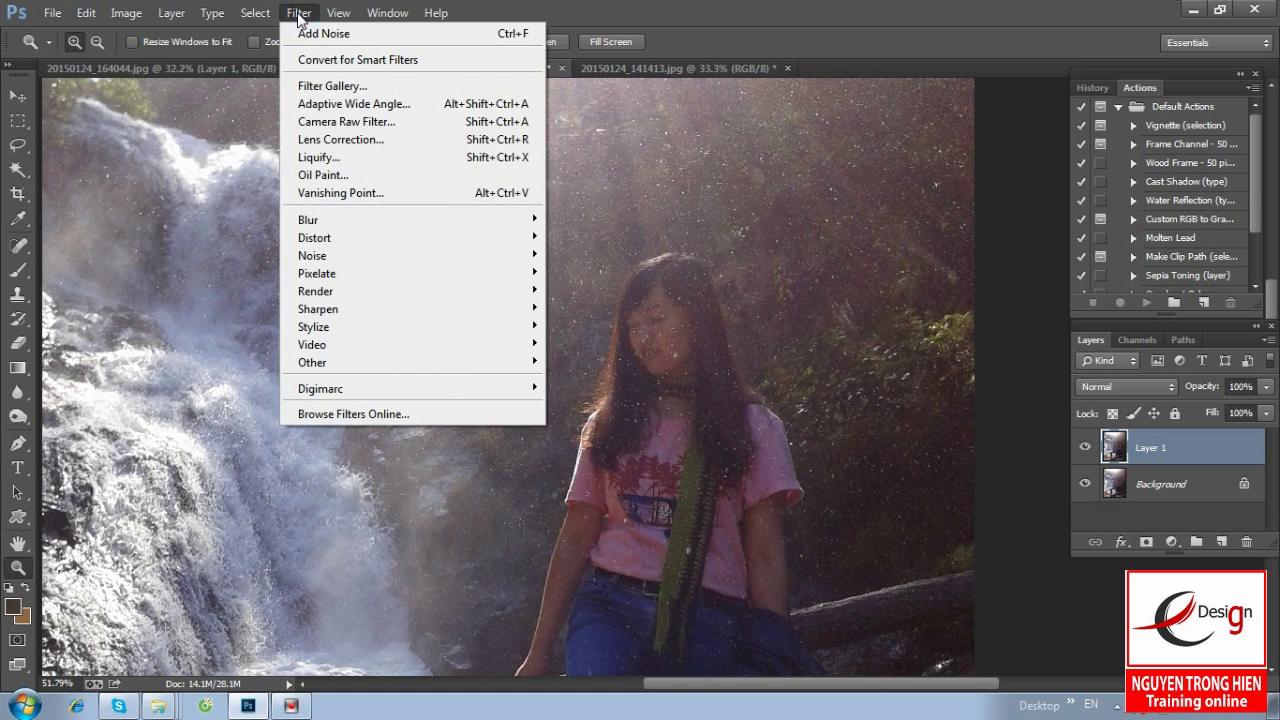
left_click(337, 255)
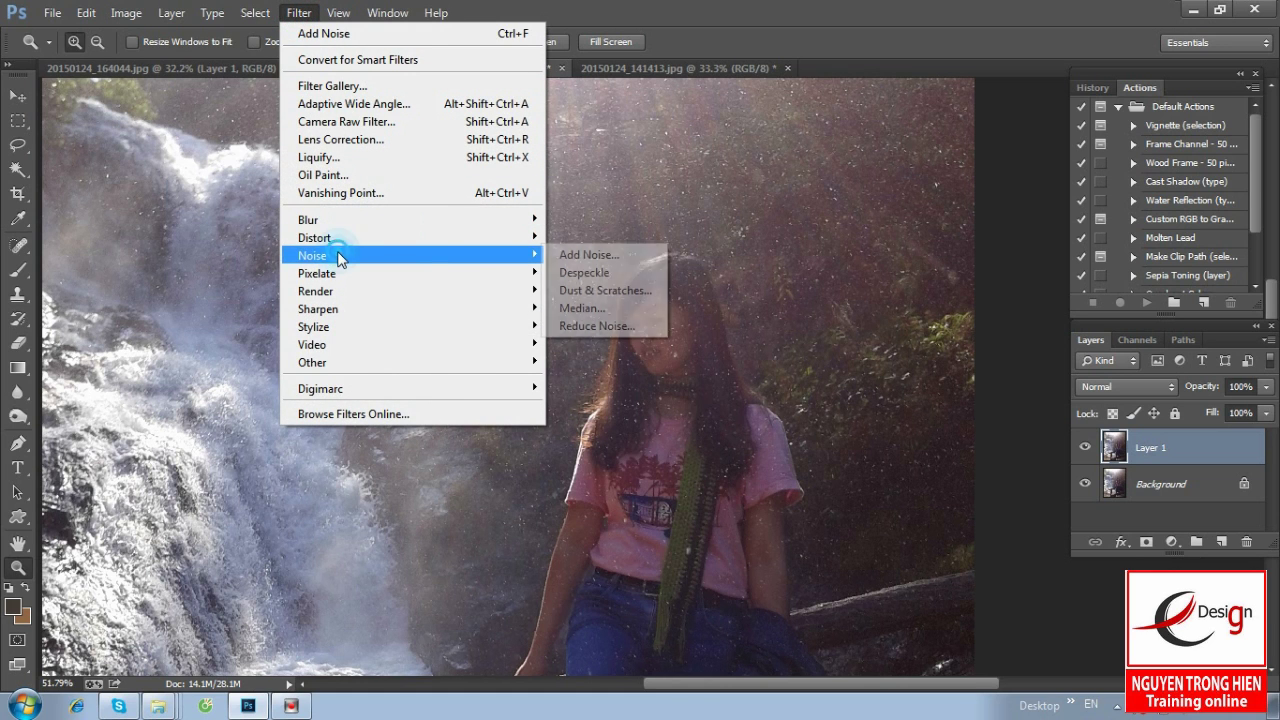
left_click(605, 291)
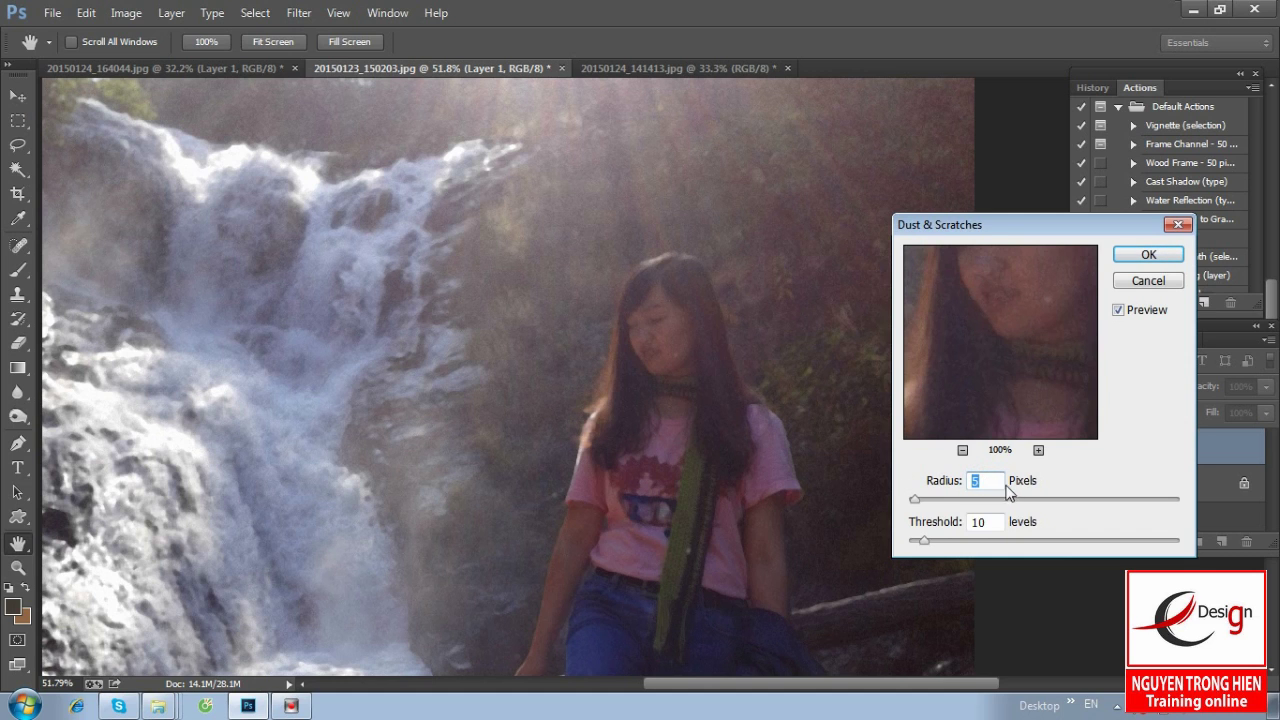
left_click(991, 524)
left_click(989, 482)
left_click(1140, 256)
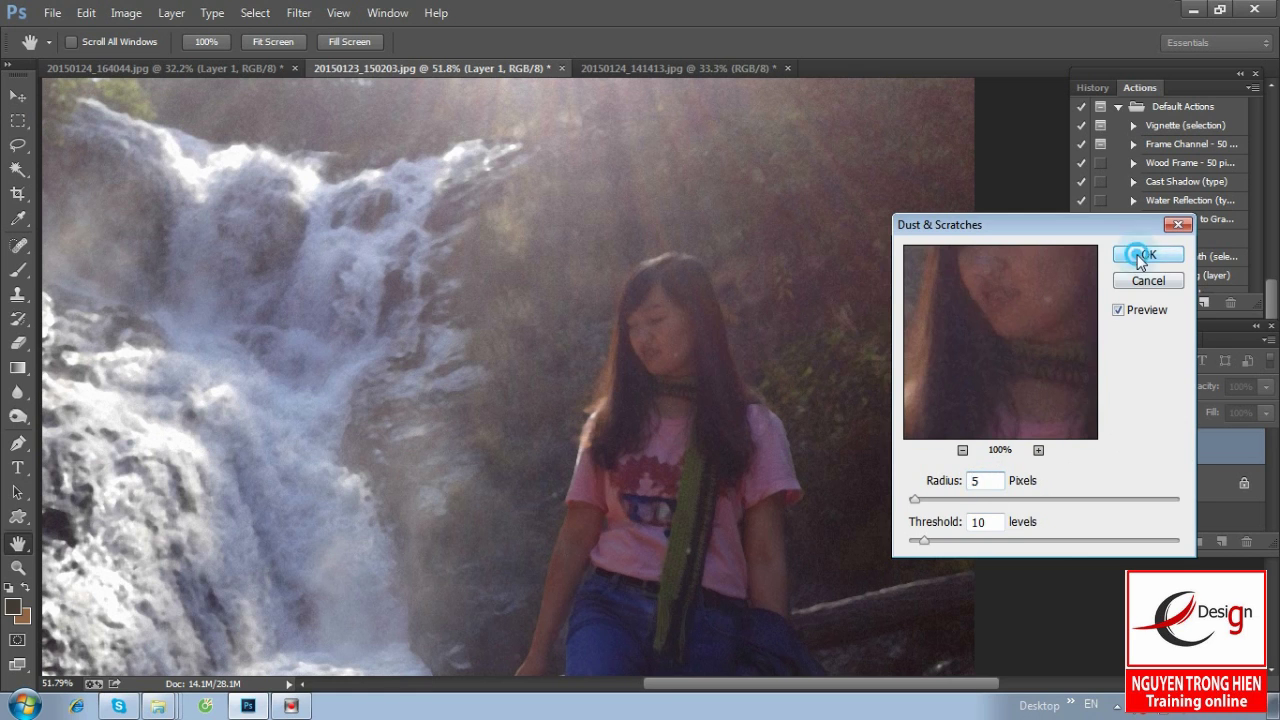
key("z")
left_click(925, 412, "alt")
- Toggle Layer 1's visibility repeatedly to compare the dust-filtered waterfall with the original
left_click_drag(684, 481, 680, 431)
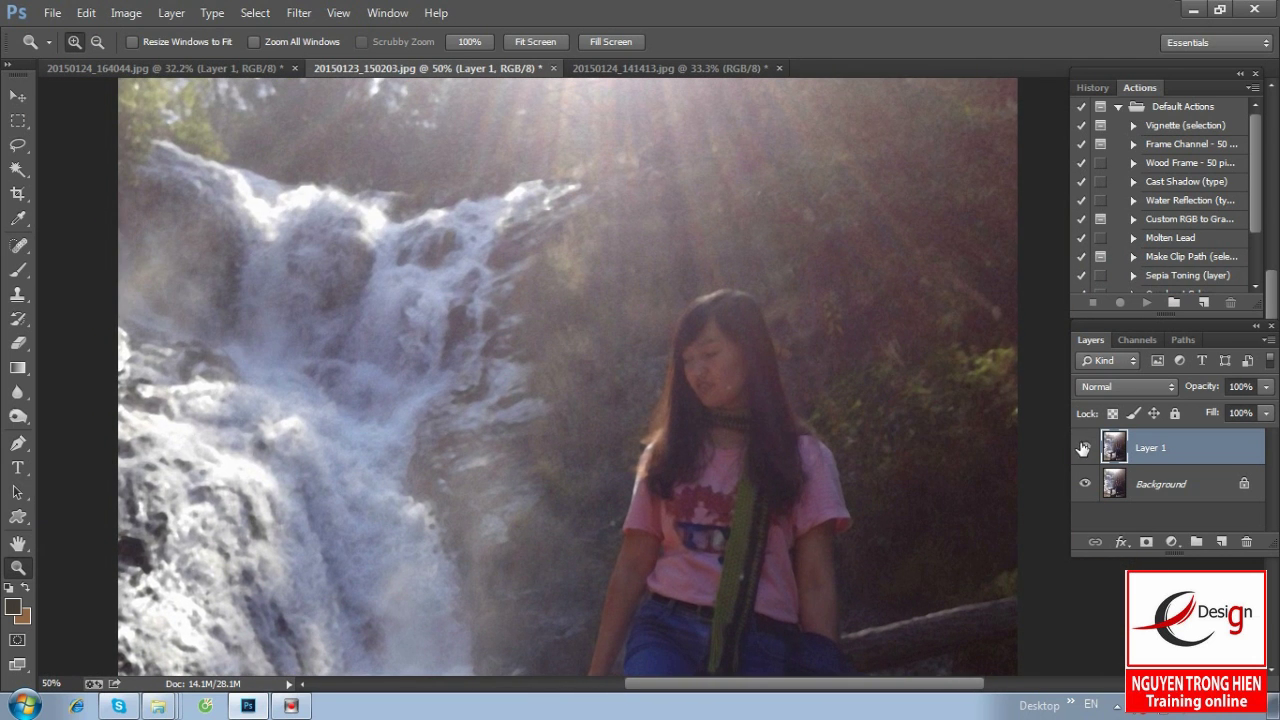
left_click(1083, 449)
left_click(1083, 449)
left_click(1083, 449)
left_click(1083, 449)
left_click(1083, 449)
left_click(1083, 449)
left_click(1083, 449)
left_click(1083, 449)
left_click(1083, 449)
left_click(1083, 449)
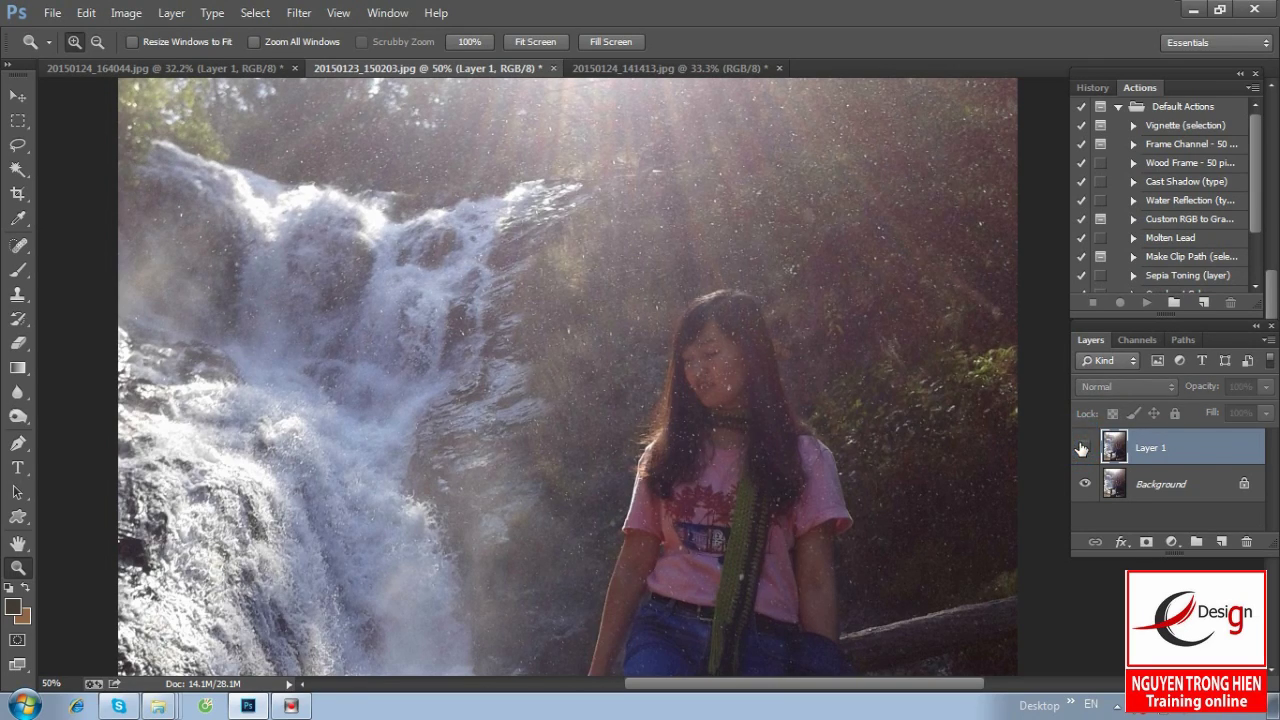
left_click(1083, 449)
left_click(990, 455, "alt")
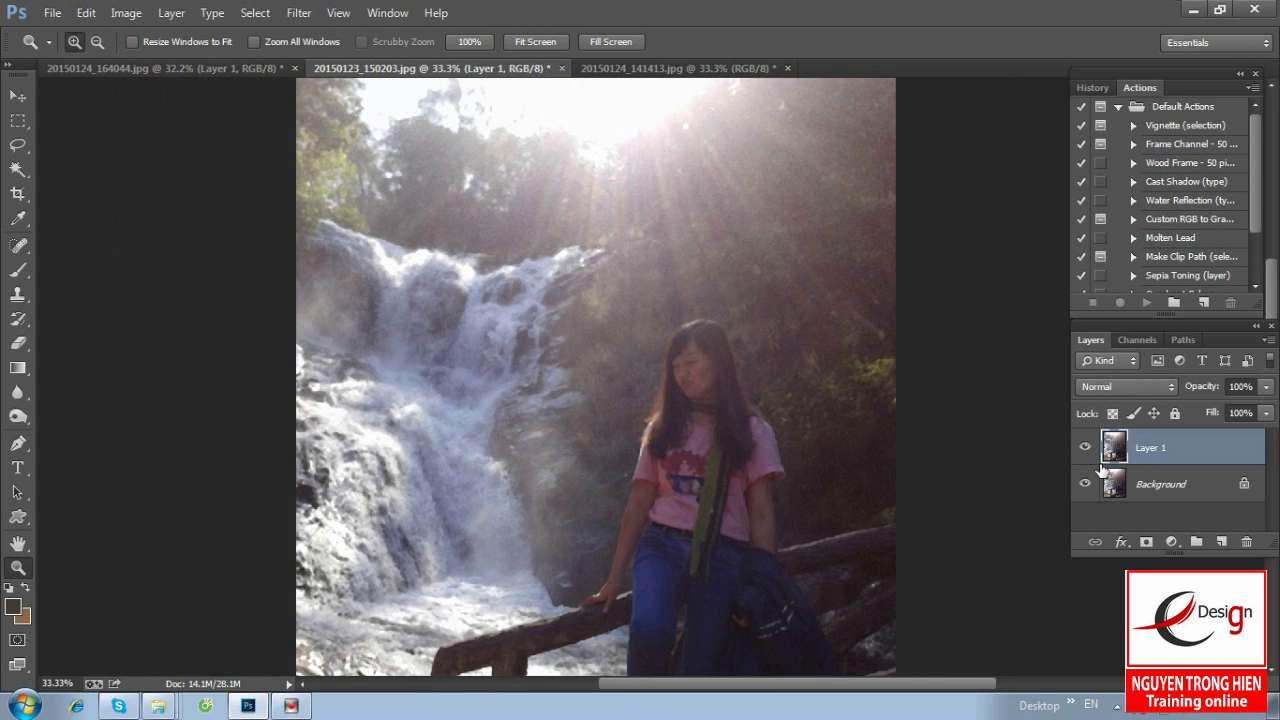
- Zoom back in on the waterfall and girl and compare Layer 1 on and off again
left_click(994, 463)
left_click_drag(583, 486, 643, 471)
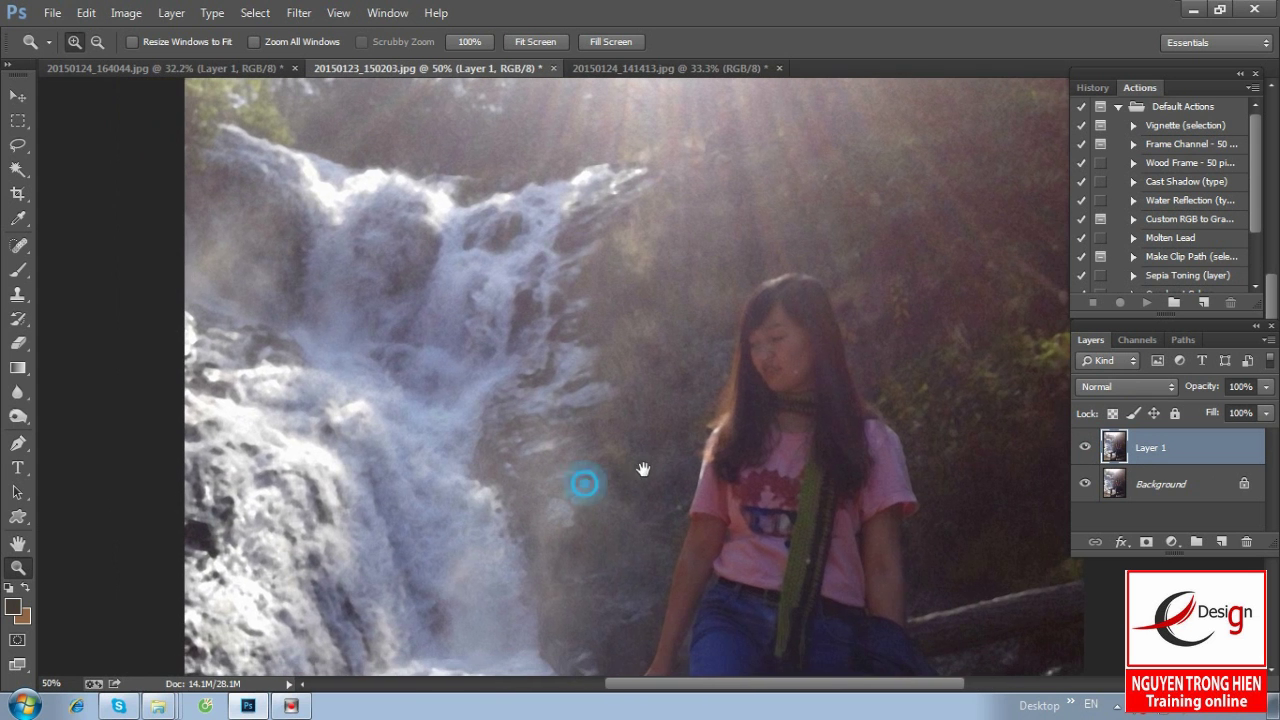
left_click(1086, 449)
left_click(1086, 449)
left_click(1086, 449)
left_click(1086, 449)
left_click(1086, 449)
left_click(1086, 449)
left_click(1086, 449)
left_click(1086, 449)
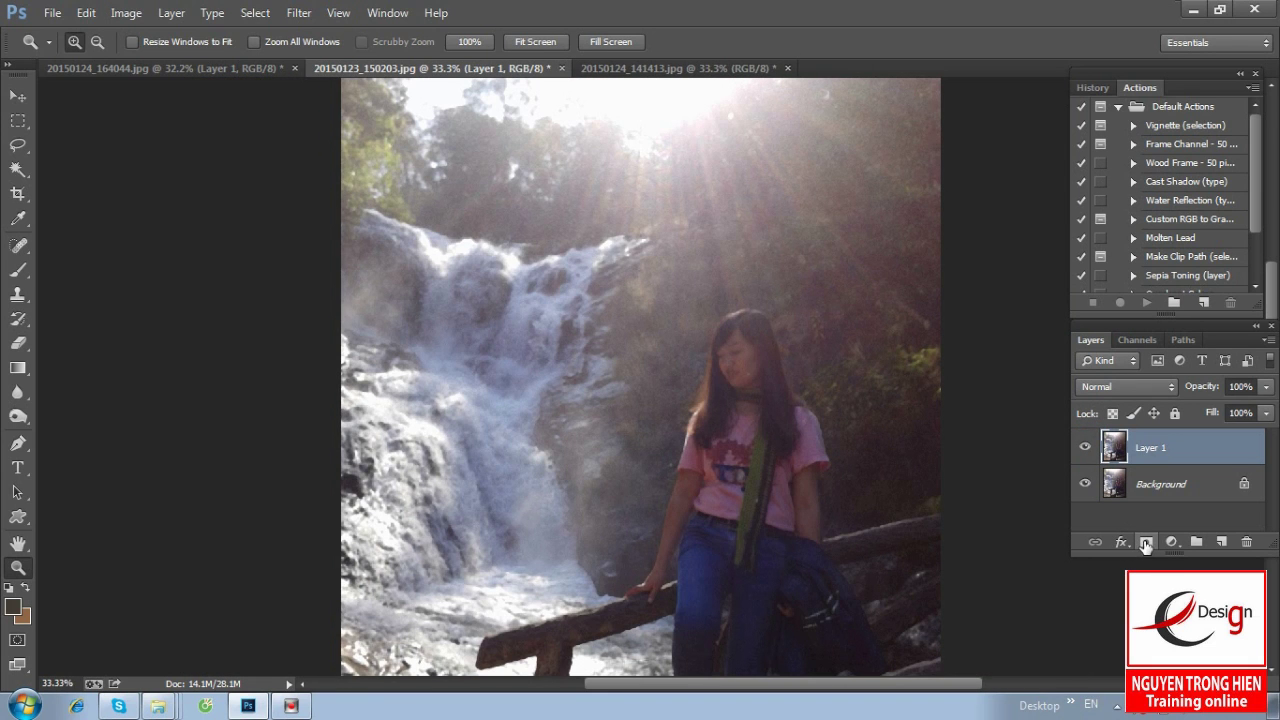
- Add a white layer mask to Layer 1 and switch to the Eraser tool
left_click(1146, 543)
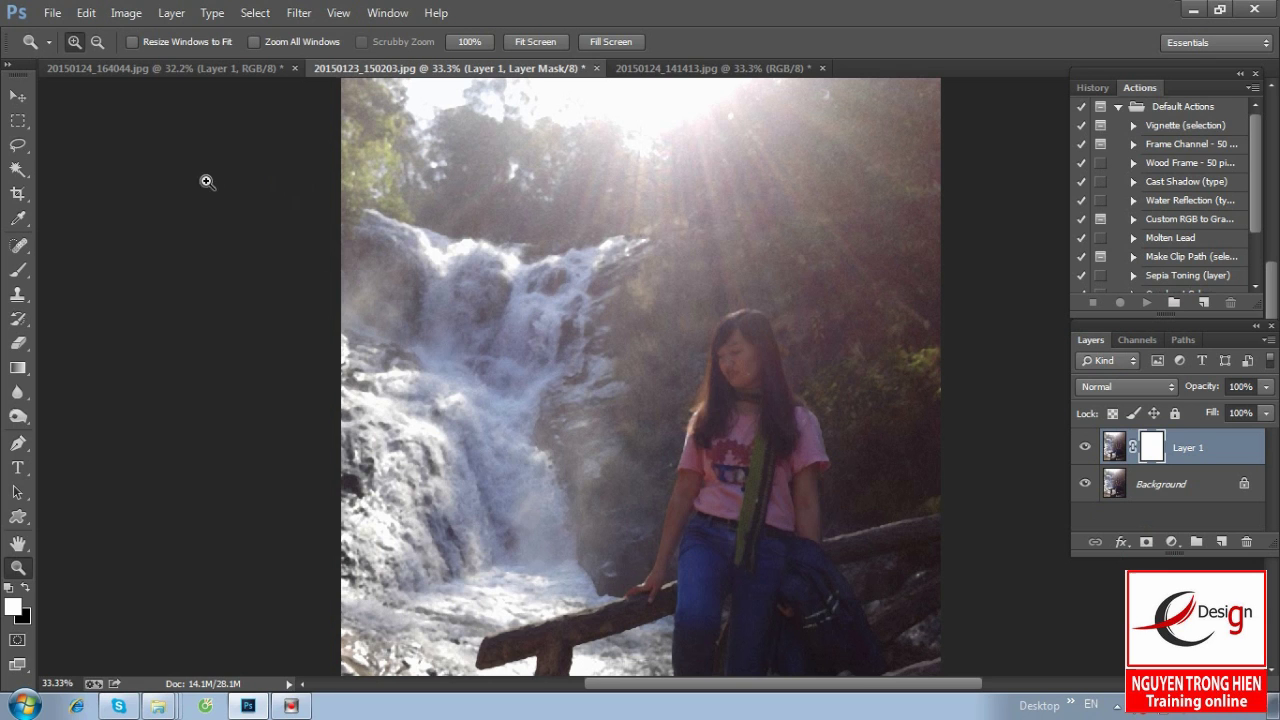
left_click(18, 342)
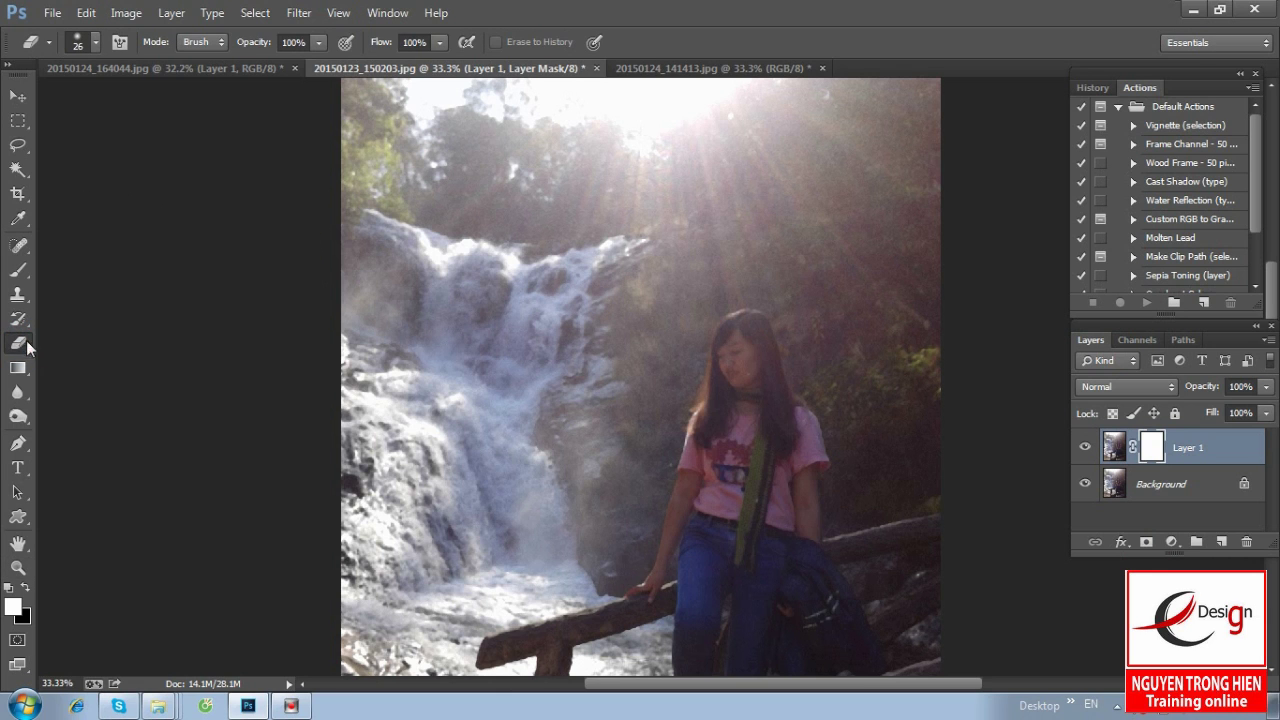
right_click(414, 337)
- Set the Eraser to a soft round 181 px brush at 50% opacity
left_click(428, 452)
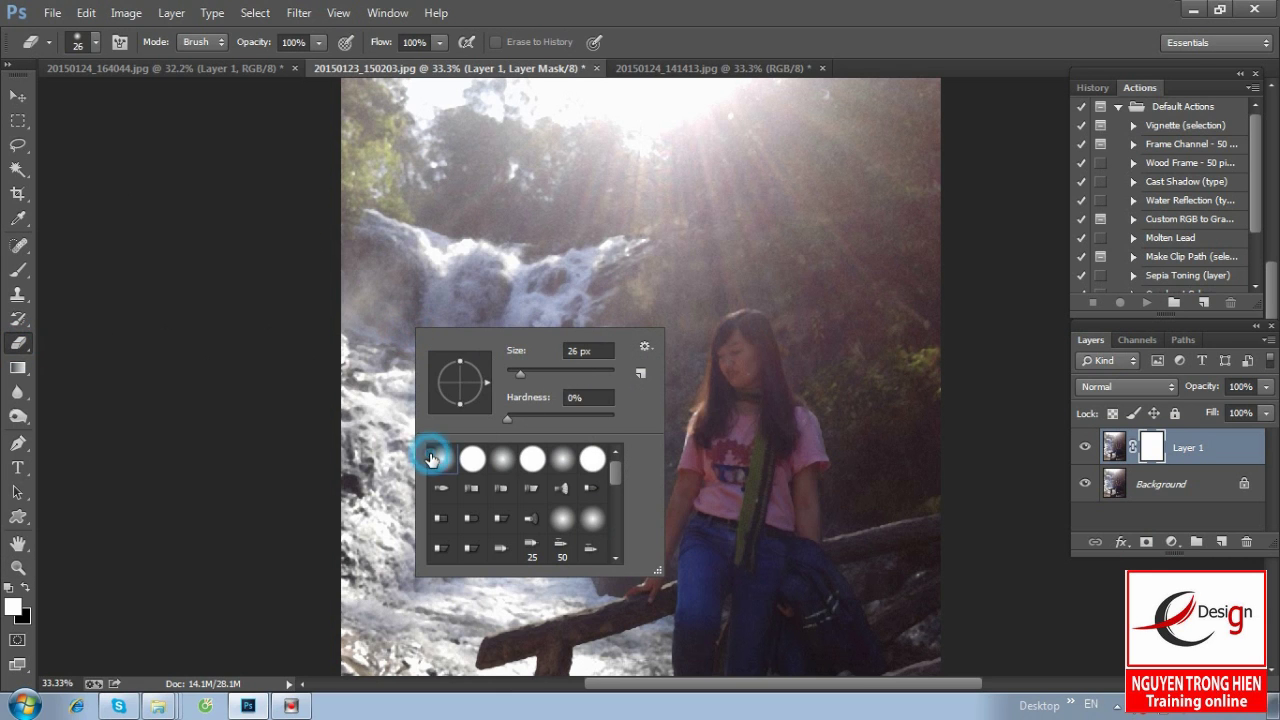
left_click(572, 372)
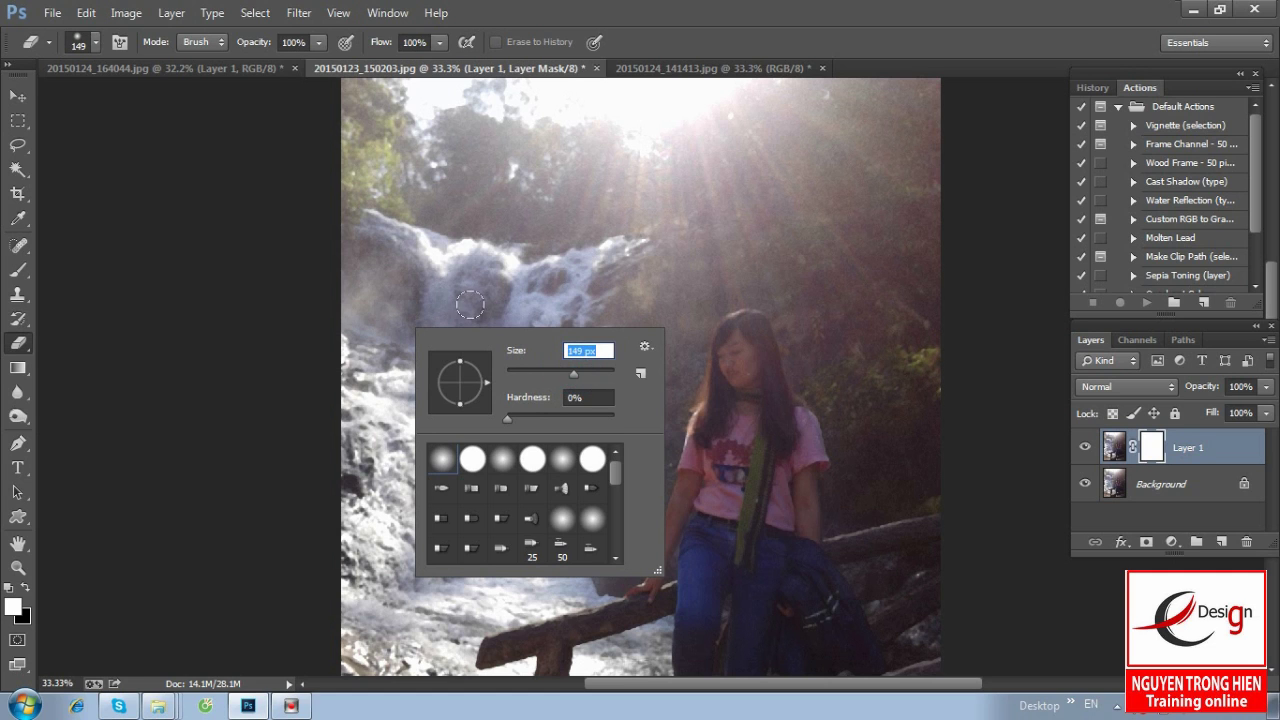
left_click_drag(575, 383, 584, 383)
left_click(320, 42)
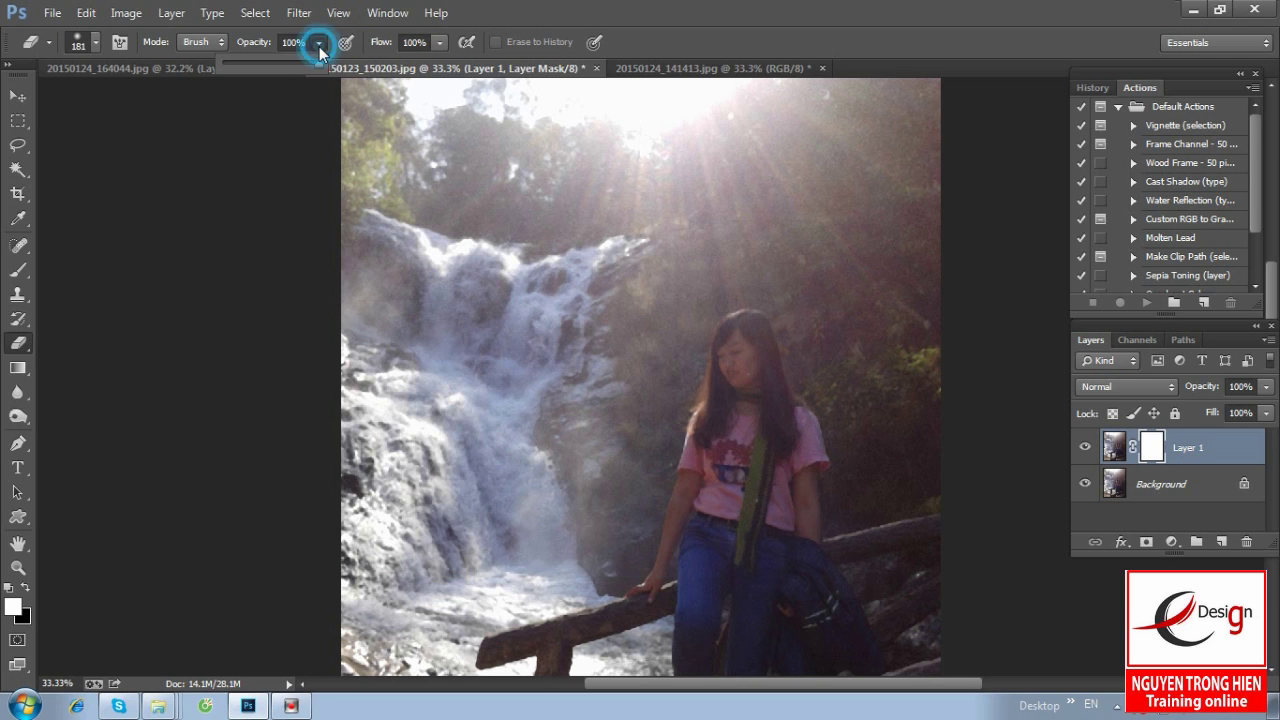
left_click_drag(318, 62, 254, 62)
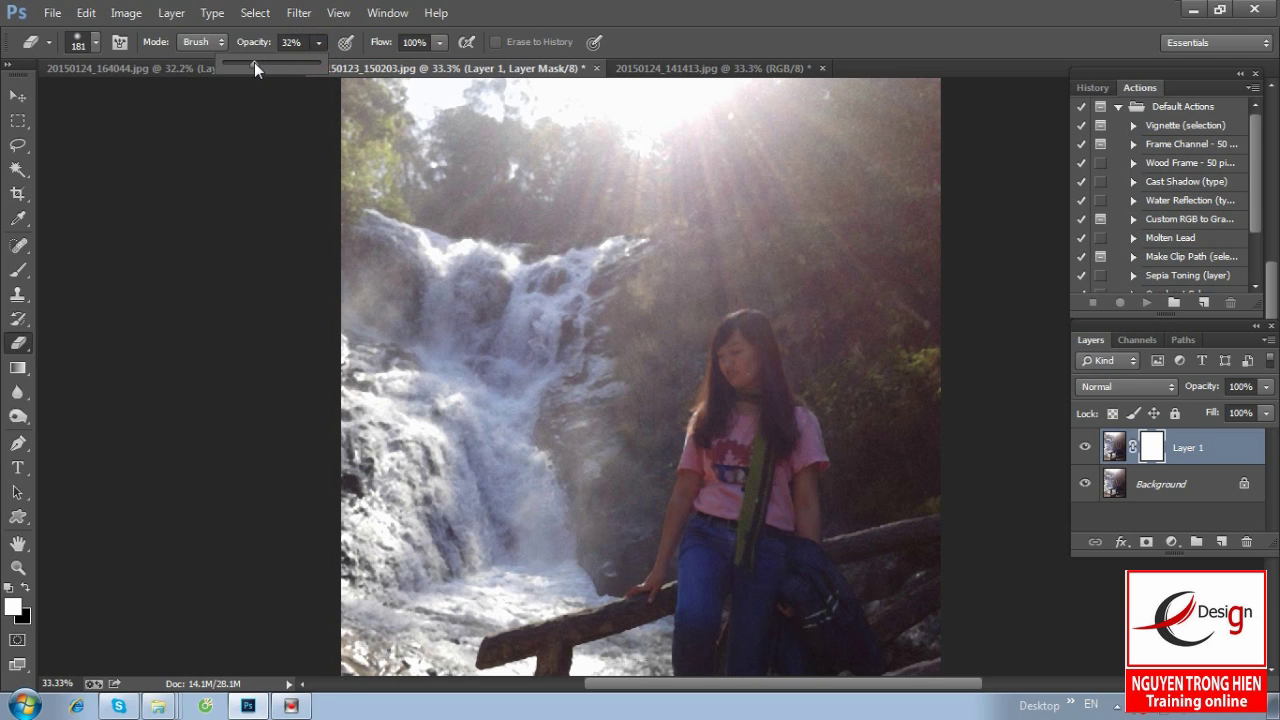
left_click(292, 42)
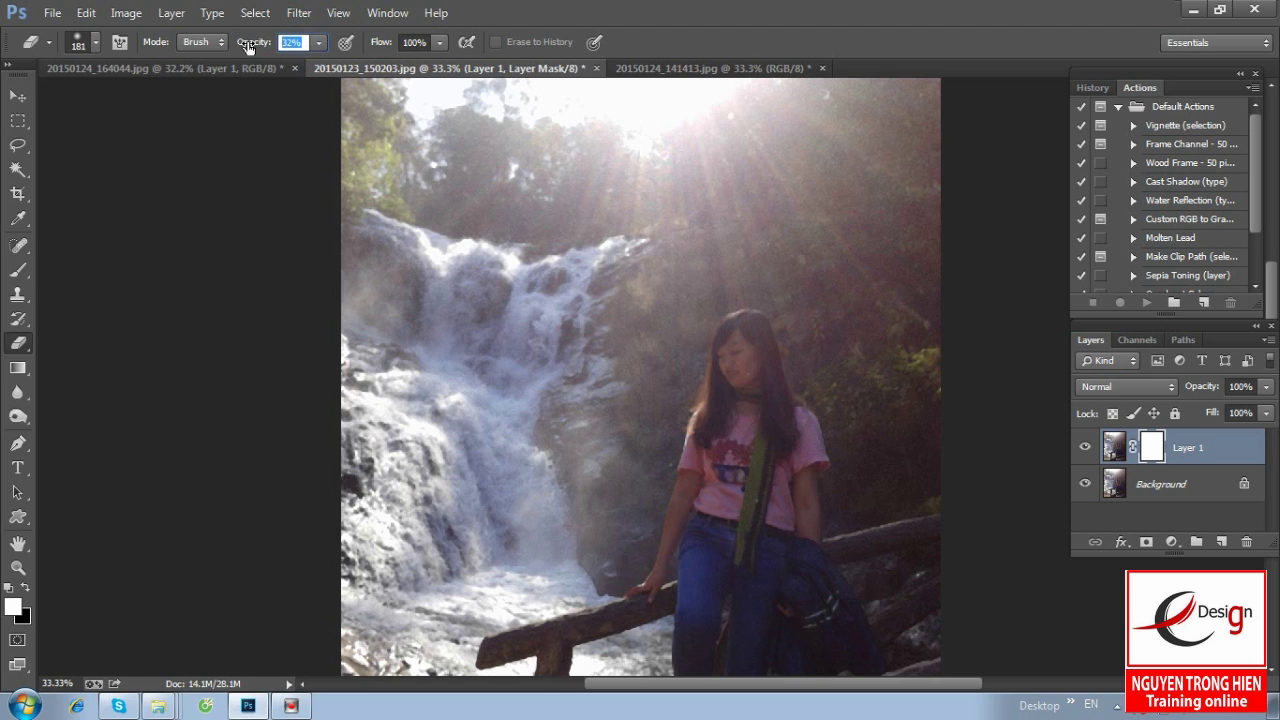
type("50")
key("Return")
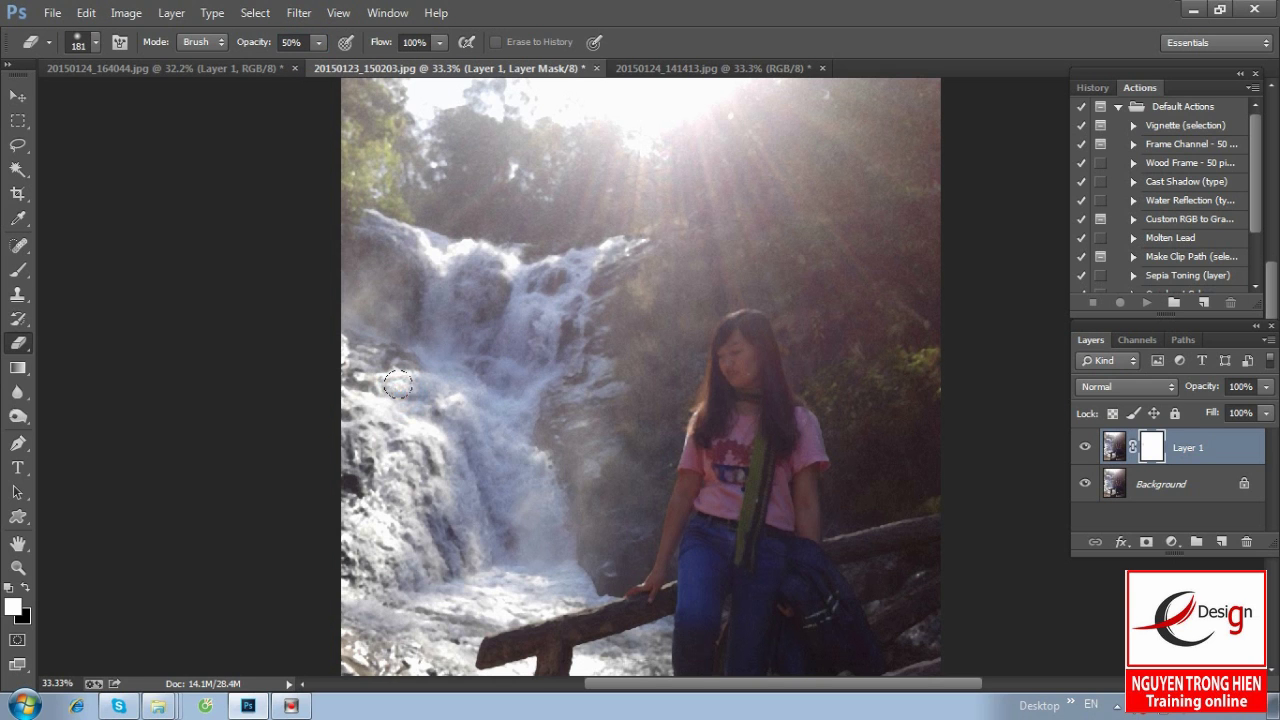
right_click(394, 382)
- Fade the mask over the central and lower-left waterfall to brighten the water
left_click(371, 349)
left_click(386, 371)
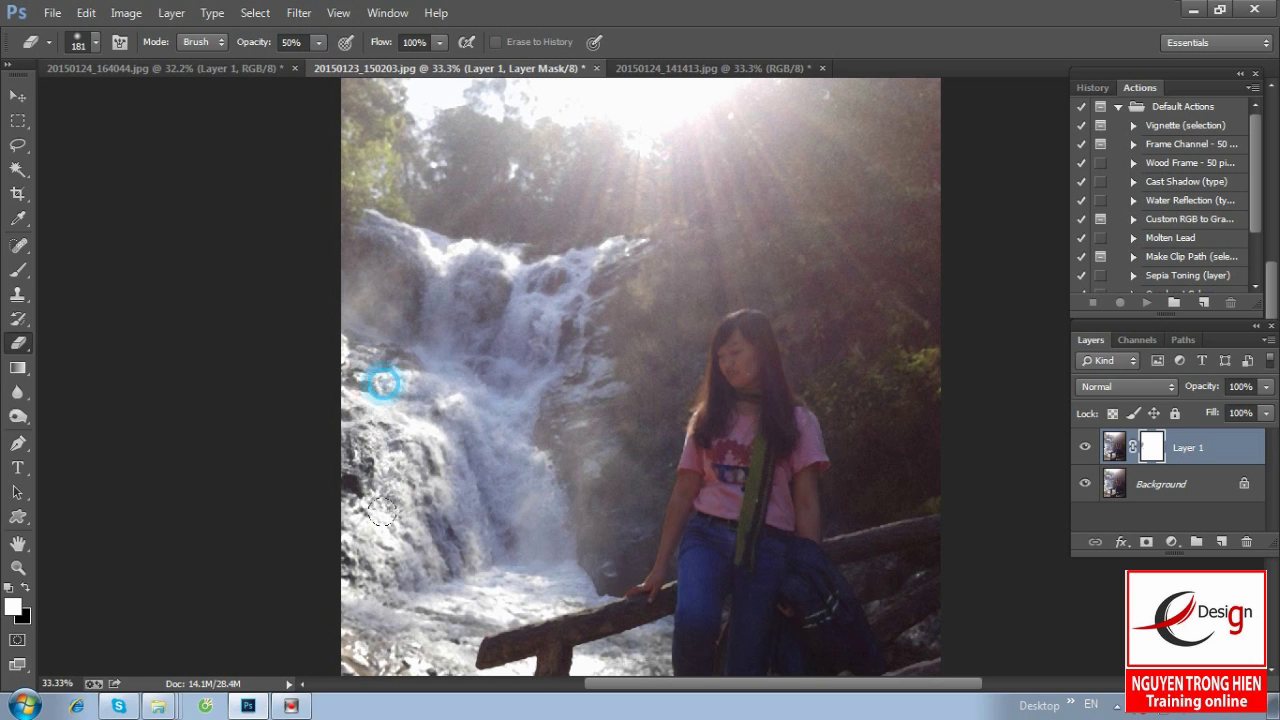
left_click(456, 460)
left_click(437, 376)
left_click(418, 328)
left_click(352, 357)
left_click(376, 612)
left_click(425, 624)
left_click(448, 605)
left_click(453, 563)
- Lighten the lower waterfall and the water patch near the railing through the mask
left_click(508, 538)
left_click(458, 530)
left_click(512, 600)
left_click(550, 598)
left_click(540, 607)
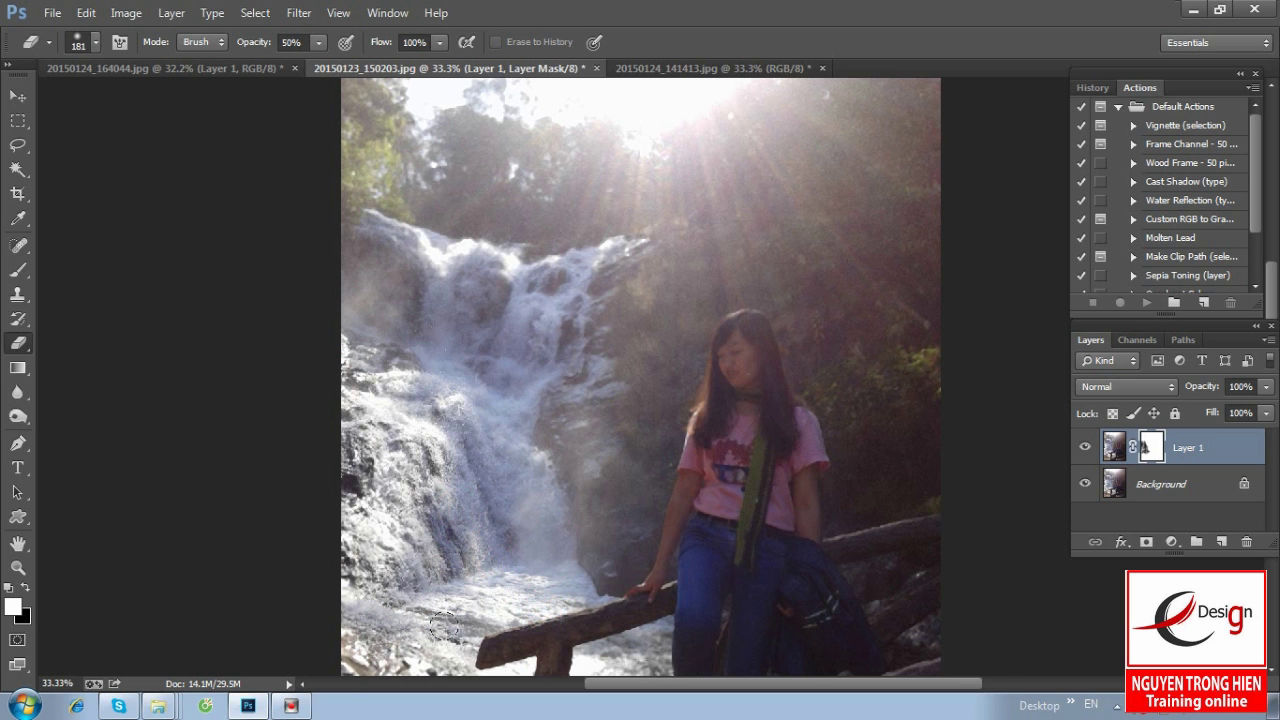
left_click_drag(489, 618, 434, 528)
left_click(496, 532)
- Erase the mask over the water beside and below the railing and the misty falls base
left_click(360, 590)
left_click(370, 626)
left_click(438, 645)
left_click(543, 600)
left_click(529, 609)
left_click(586, 571)
left_click(588, 638)
left_click(586, 591)
left_click(494, 452)
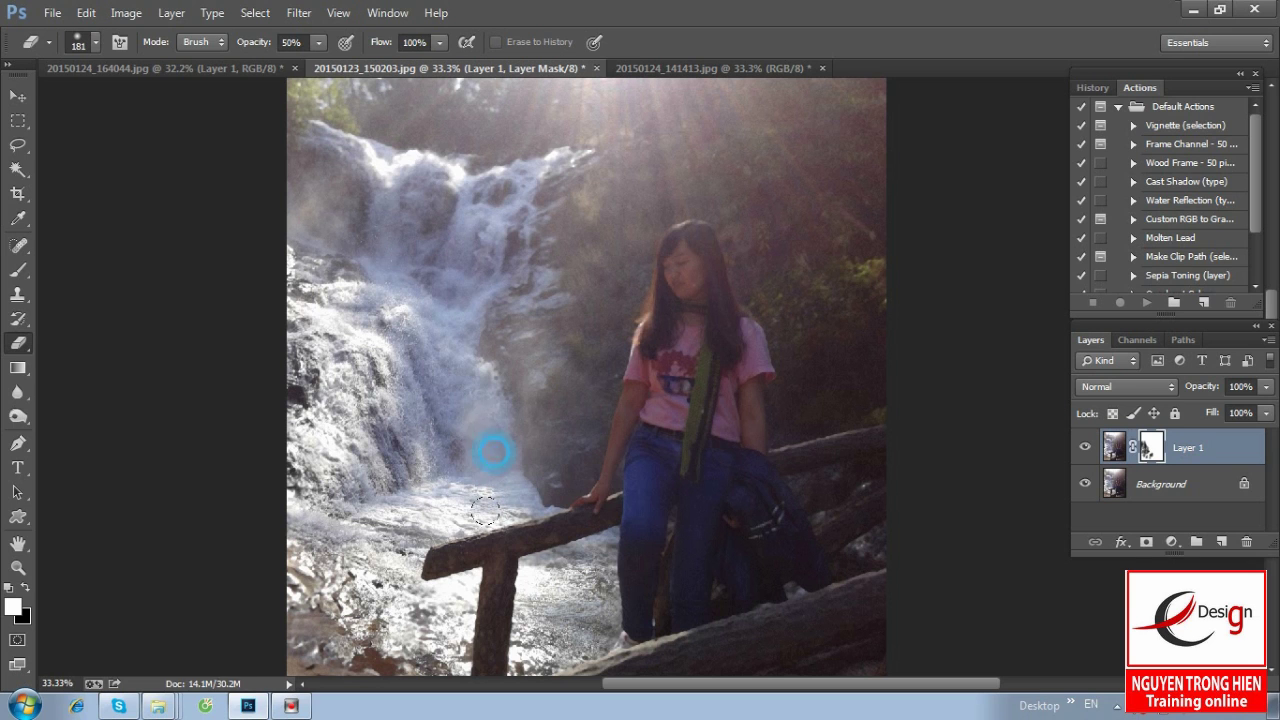
- Erase the mask over the upper waterfall and down its middle
left_click(504, 224)
left_click(390, 208)
left_click(371, 146)
left_click(358, 152)
left_click(514, 177)
left_click(486, 273)
left_click(468, 380)
- Erase the mask over the lower-left and bottom of the waterfall
left_click(400, 508)
left_click(309, 543)
left_click(337, 651)
left_click(293, 614)
left_click(296, 651)
left_click(385, 660)
left_click(440, 655)
left_click(394, 451)
left_click(420, 460)
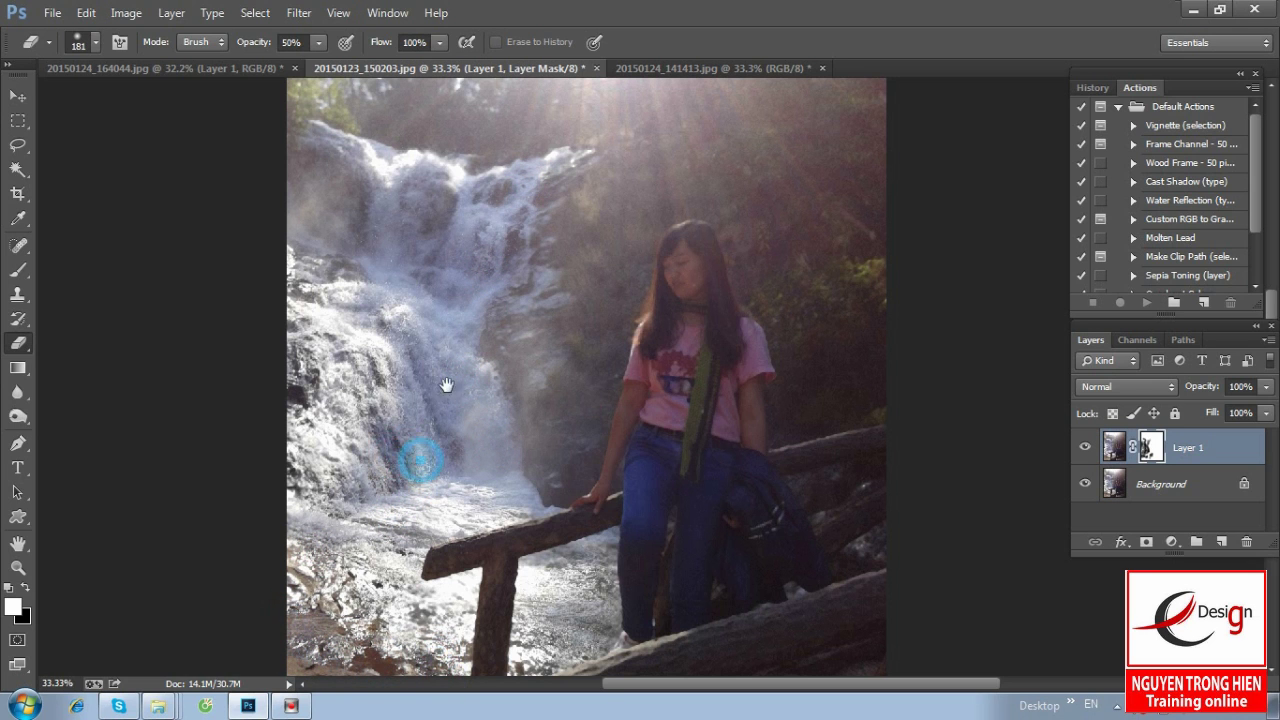
left_click_drag(447, 385, 371, 455)
- Zoom in and out, then toggle Layer 1 to compare before and after
key("ctrl+plus")
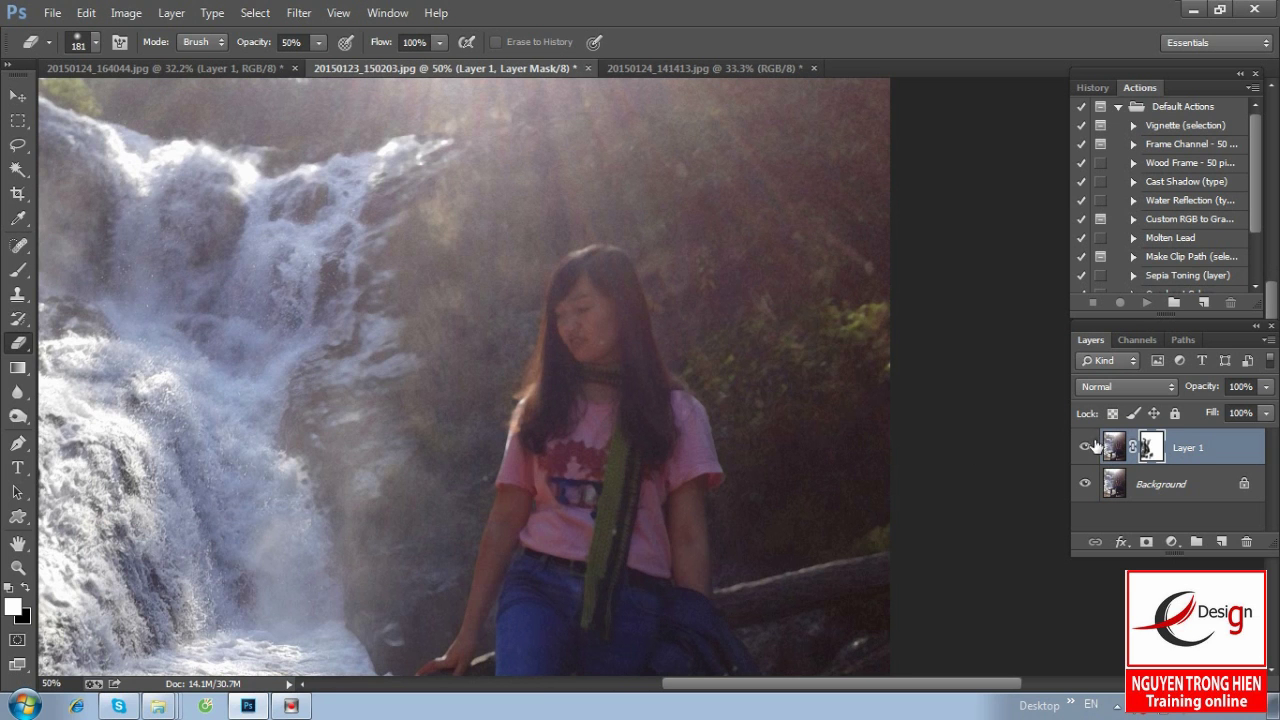
key("ctrl+minus")
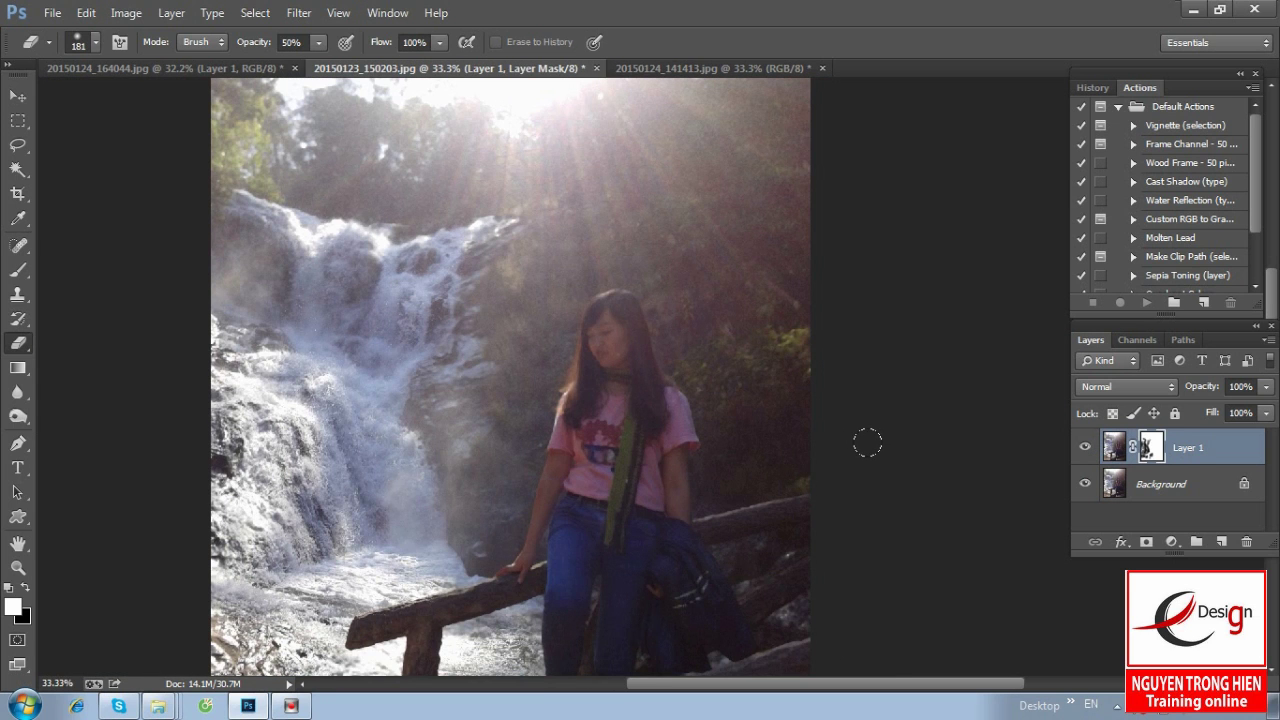
left_click(1085, 449)
left_click(1085, 449)
left_click(1085, 449)
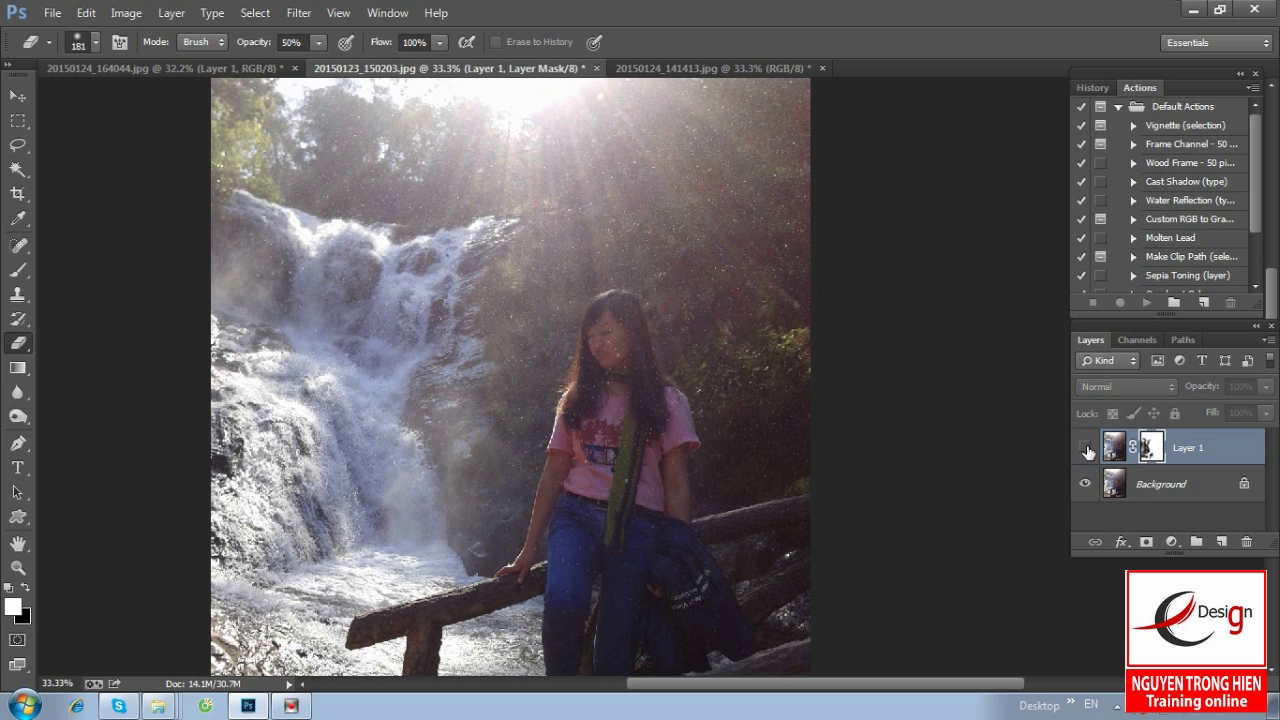
left_click(1085, 449)
- Zoom in closely to compare the retouch with Layer 1 toggled, then fit the photo on screen
key("z")
left_click(357, 248)
mouse_move(861, 423)
left_mouse_down()
mouse_move(811, 427)
mouse_move(682, 331)
left_mouse_up()
left_click(1086, 451)
left_click(1086, 451)
left_click(1086, 451)
left_click(1086, 451)
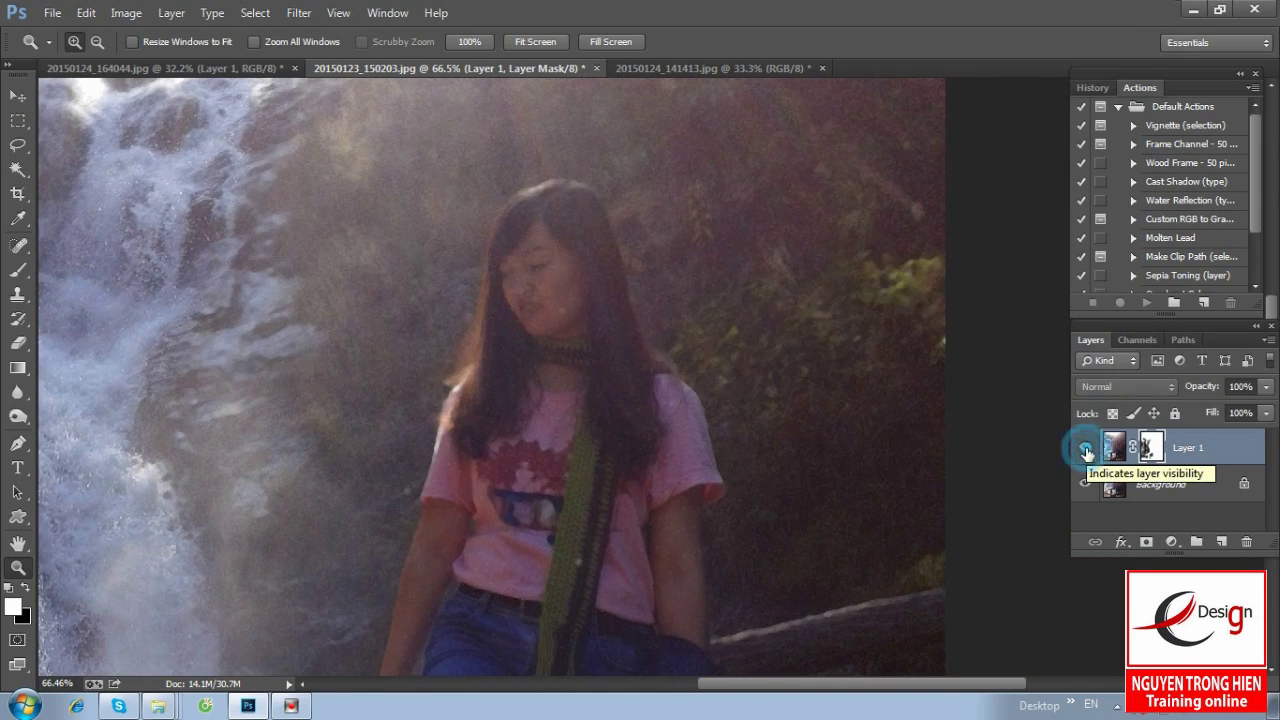
key("ctrl+0")
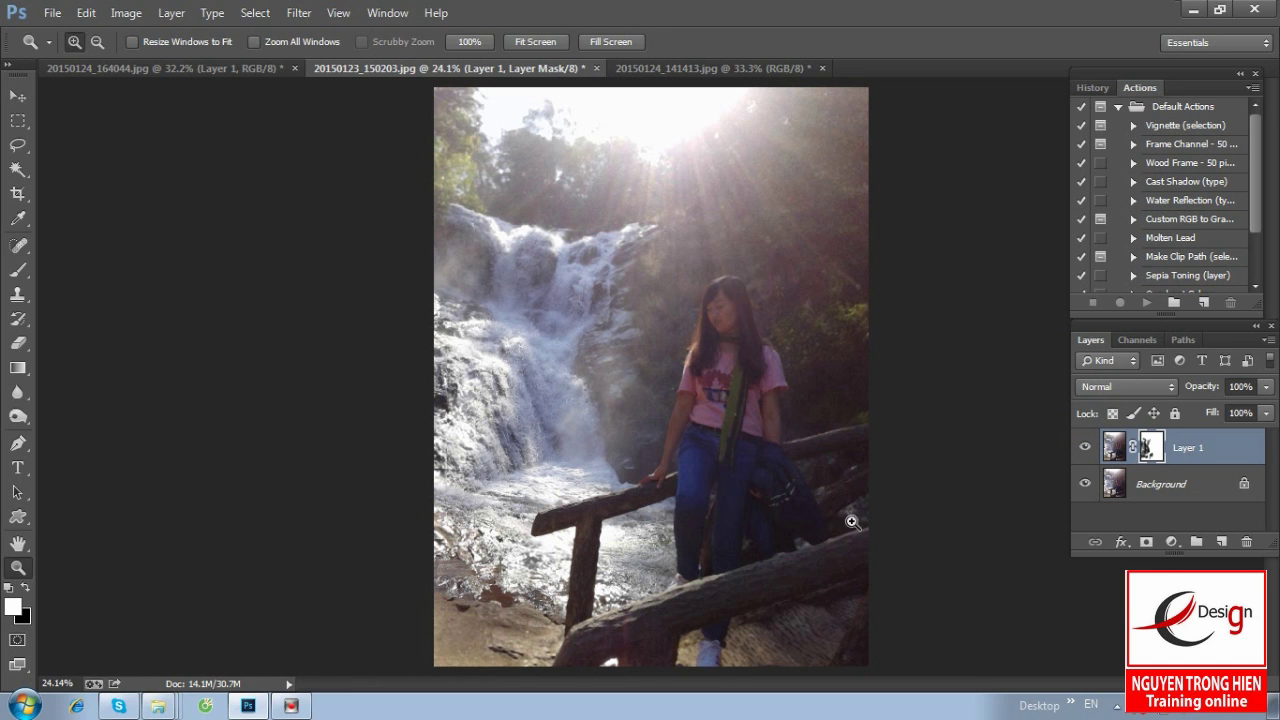
- Inspect the girl and waterfall up close, then switch to the 20150124_141413.jpg heart-sculpture photo
left_click_drag(849, 520, 552, 271)
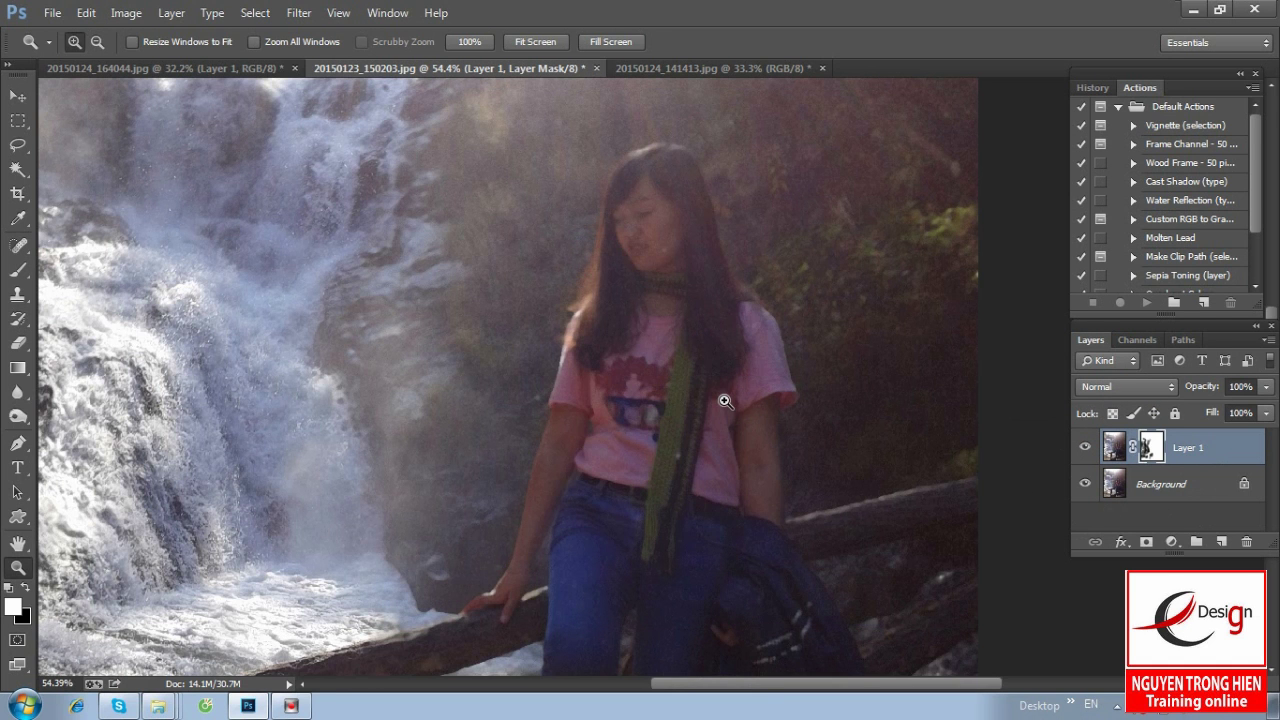
scroll(725, 401, "up", 3)
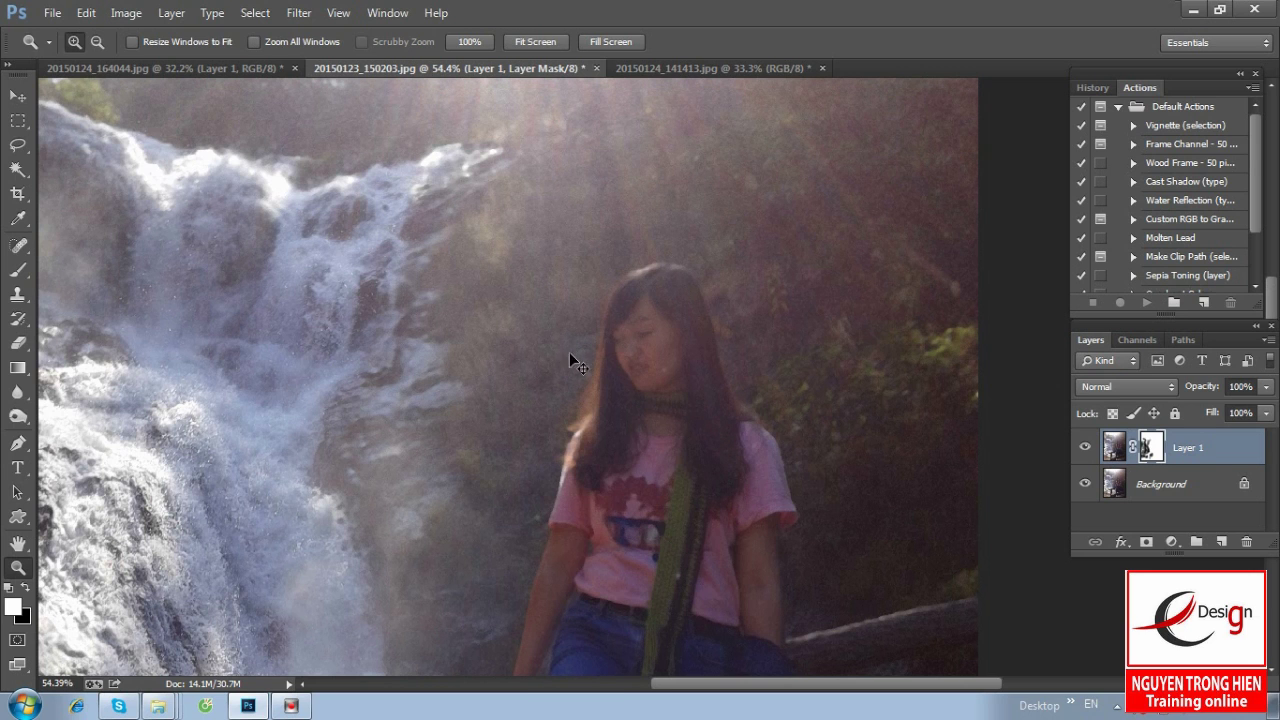
key("ctrl+0")
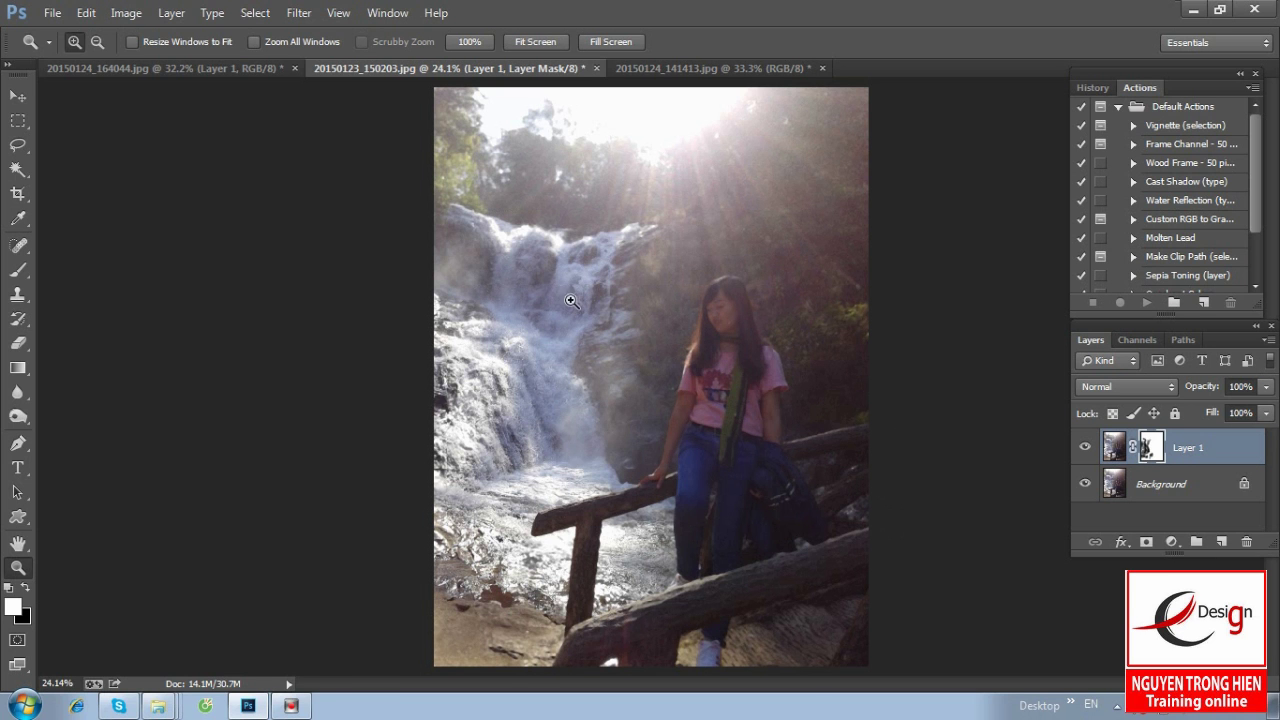
left_click(580, 230)
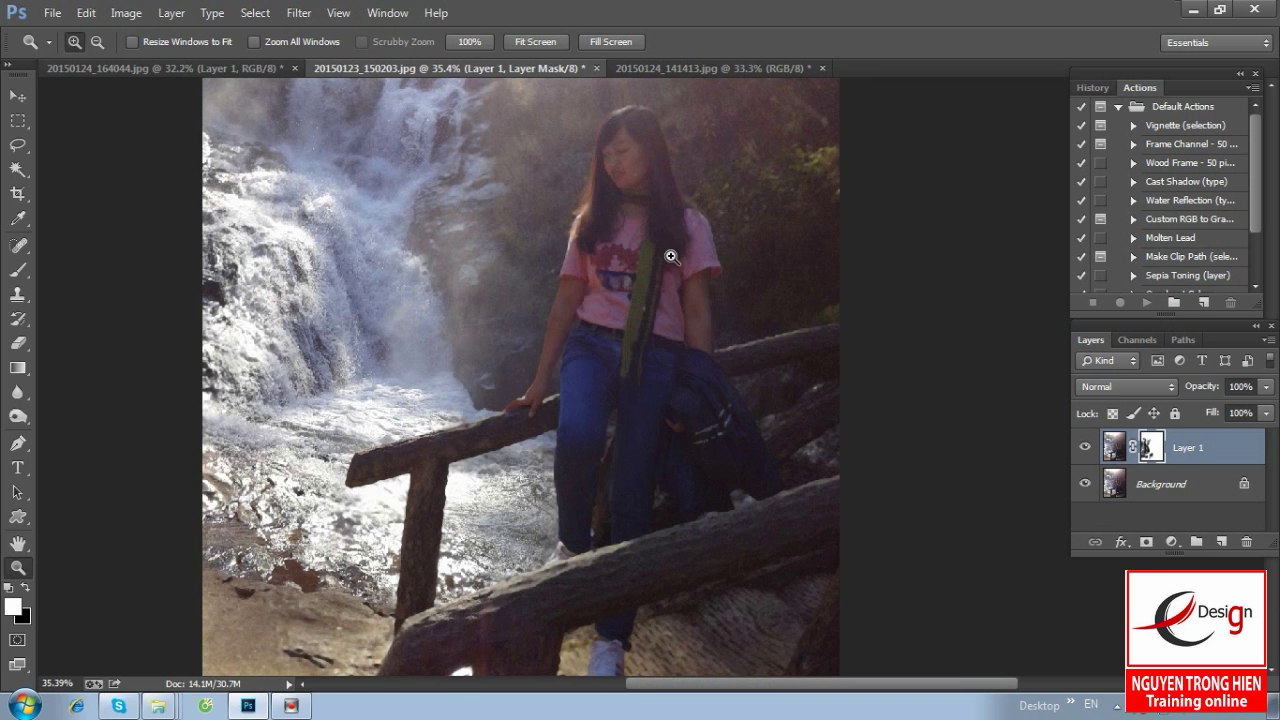
key("ctrl+0")
left_click(686, 68)
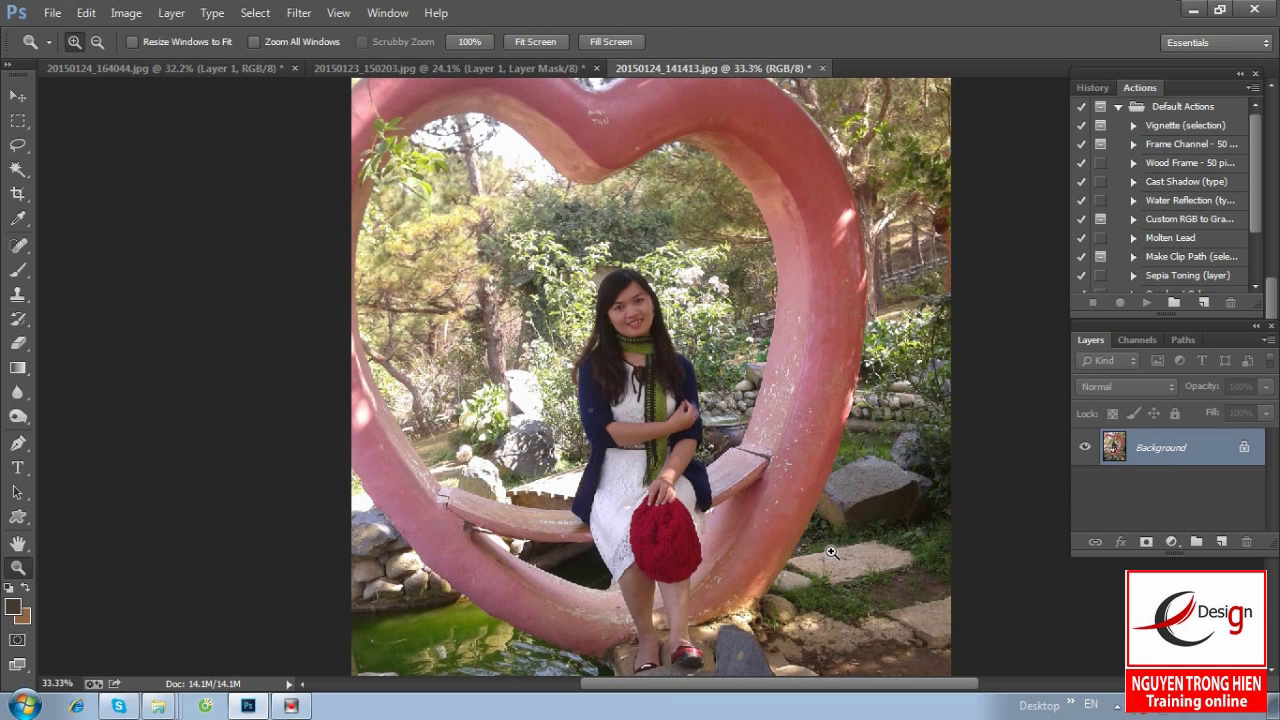
key("ctrl+0")
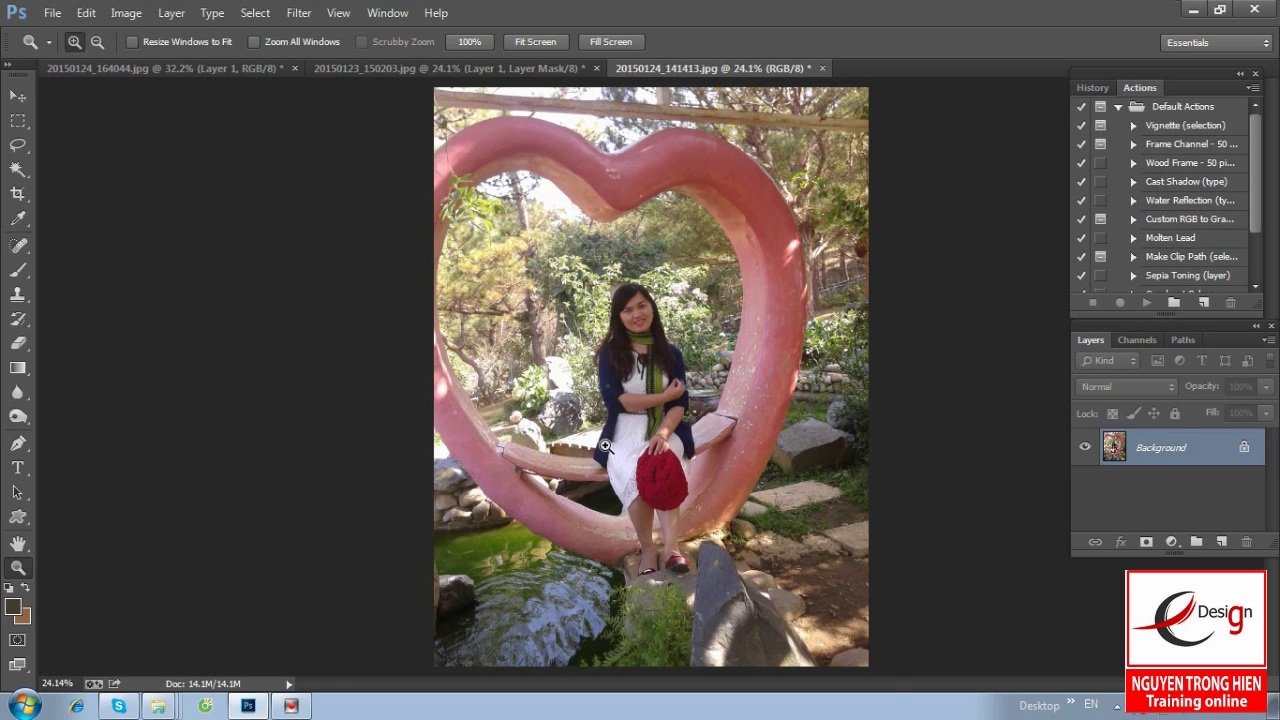
left_click(716, 513)
left_click(425, 466)
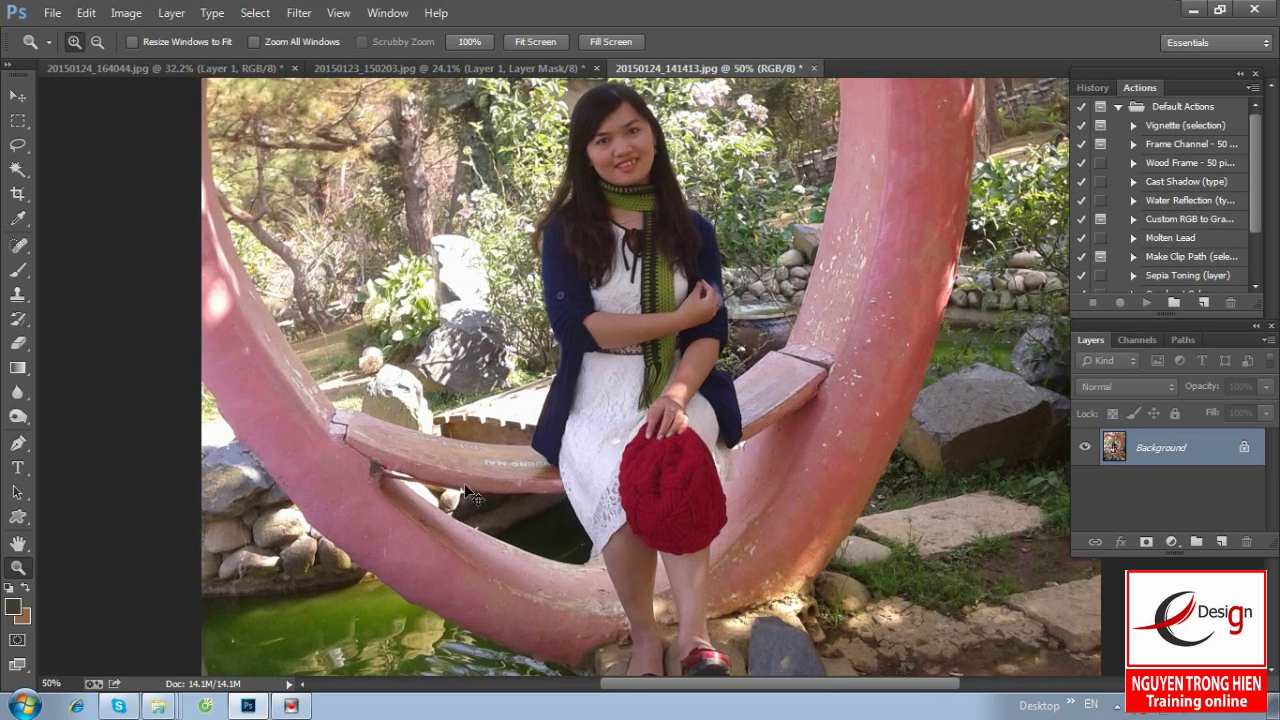
left_click(467, 487)
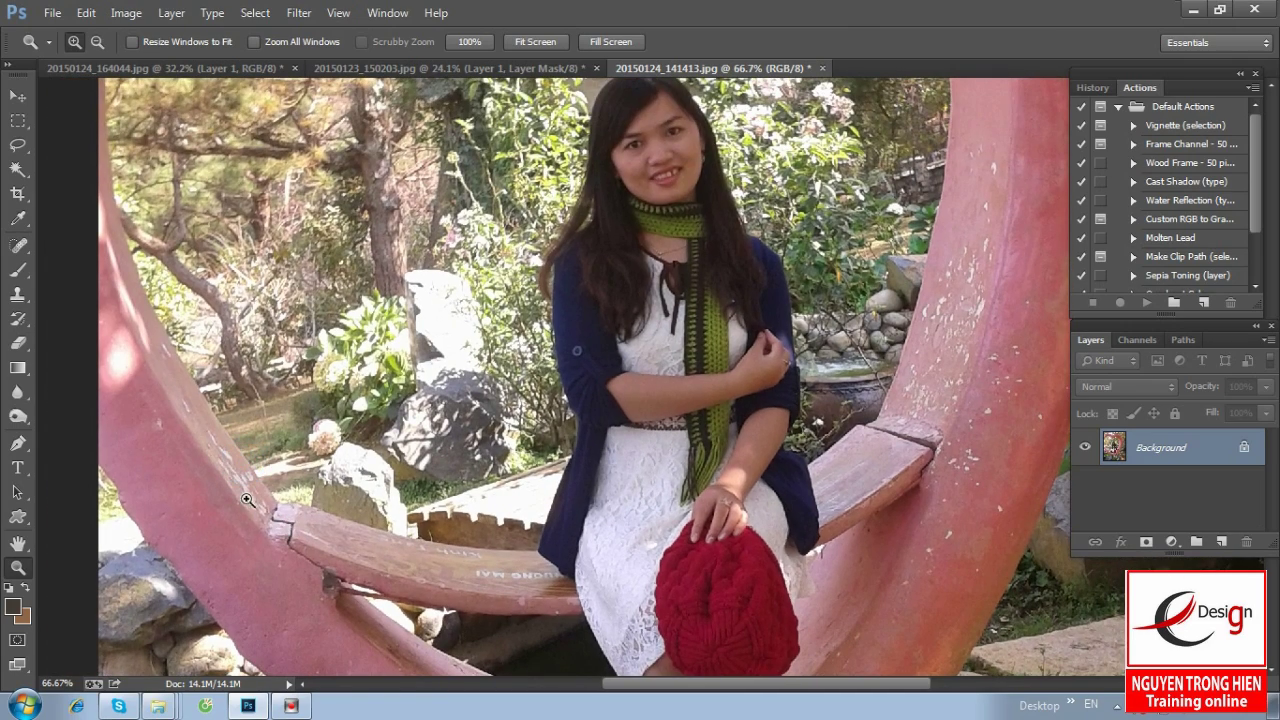
left_click_drag(297, 558, 286, 473)
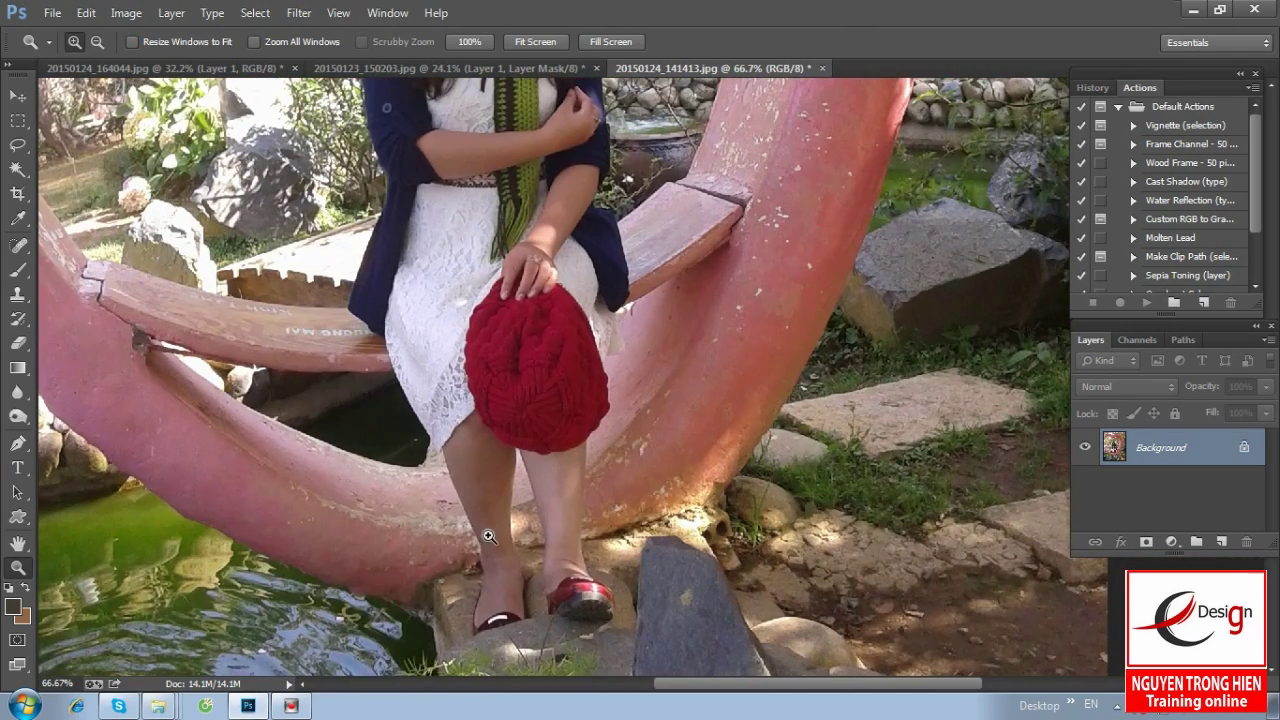
scroll(142, 373, "up", 5)
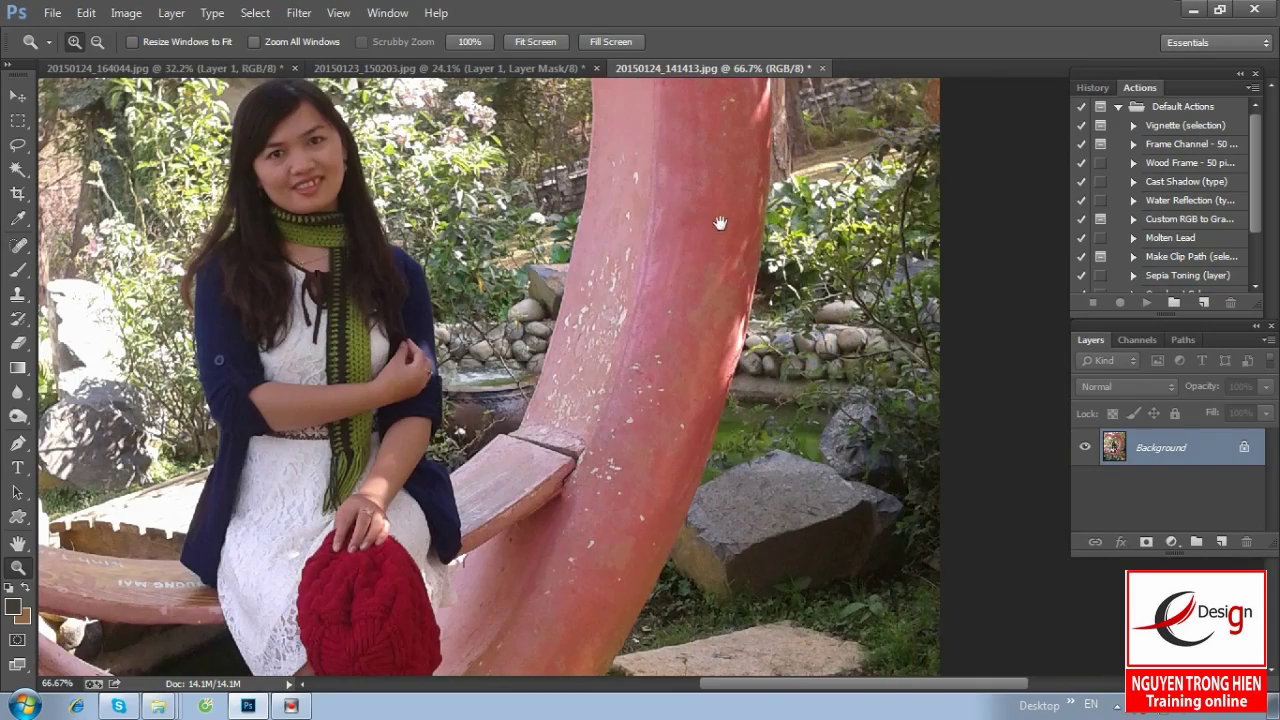
left_click_drag(719, 222, 719, 456)
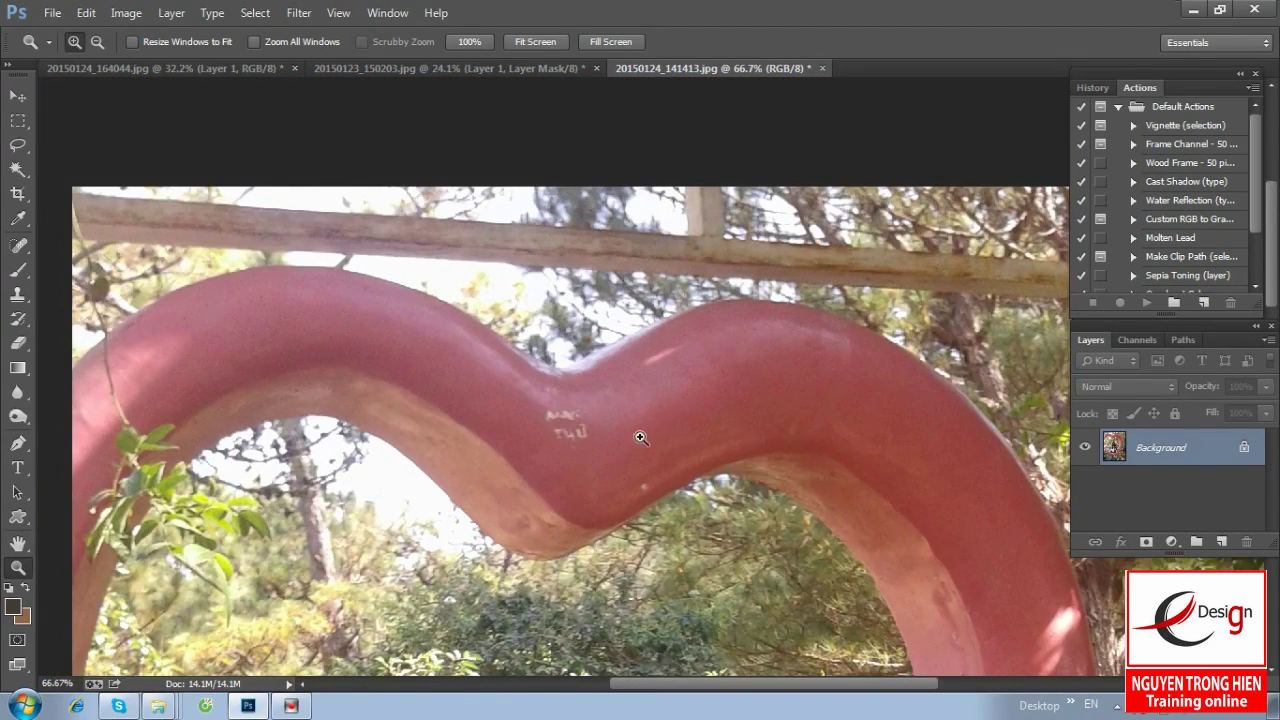
left_click(597, 437, "alt")
left_click_drag(702, 422, 512, 327)
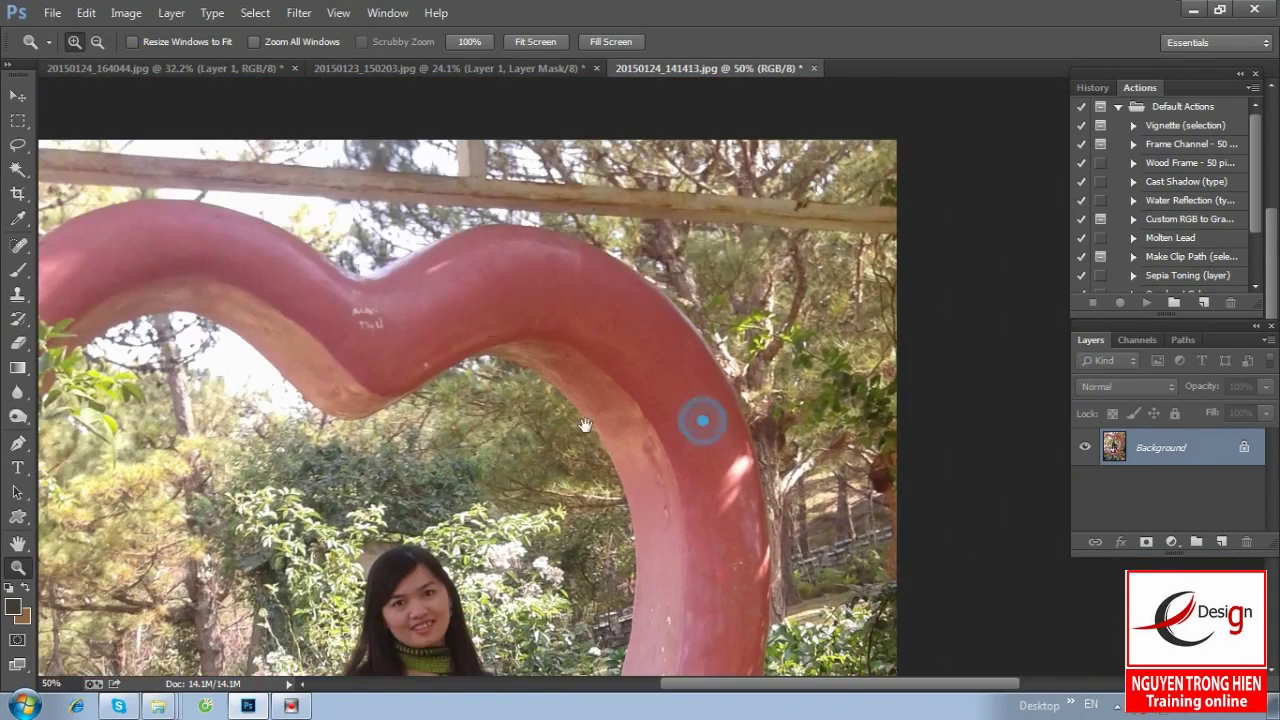
left_click_drag(617, 451, 675, 331)
left_click_drag(620, 507, 531, 480)
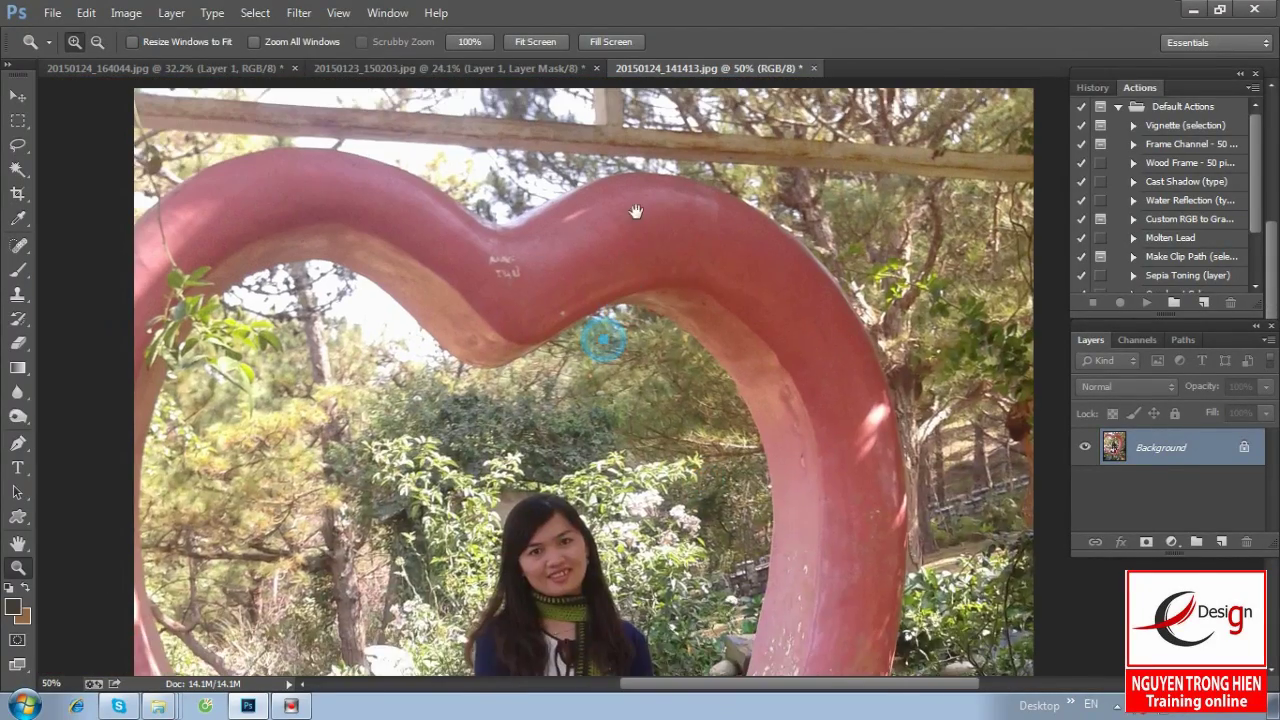
left_click(643, 530)
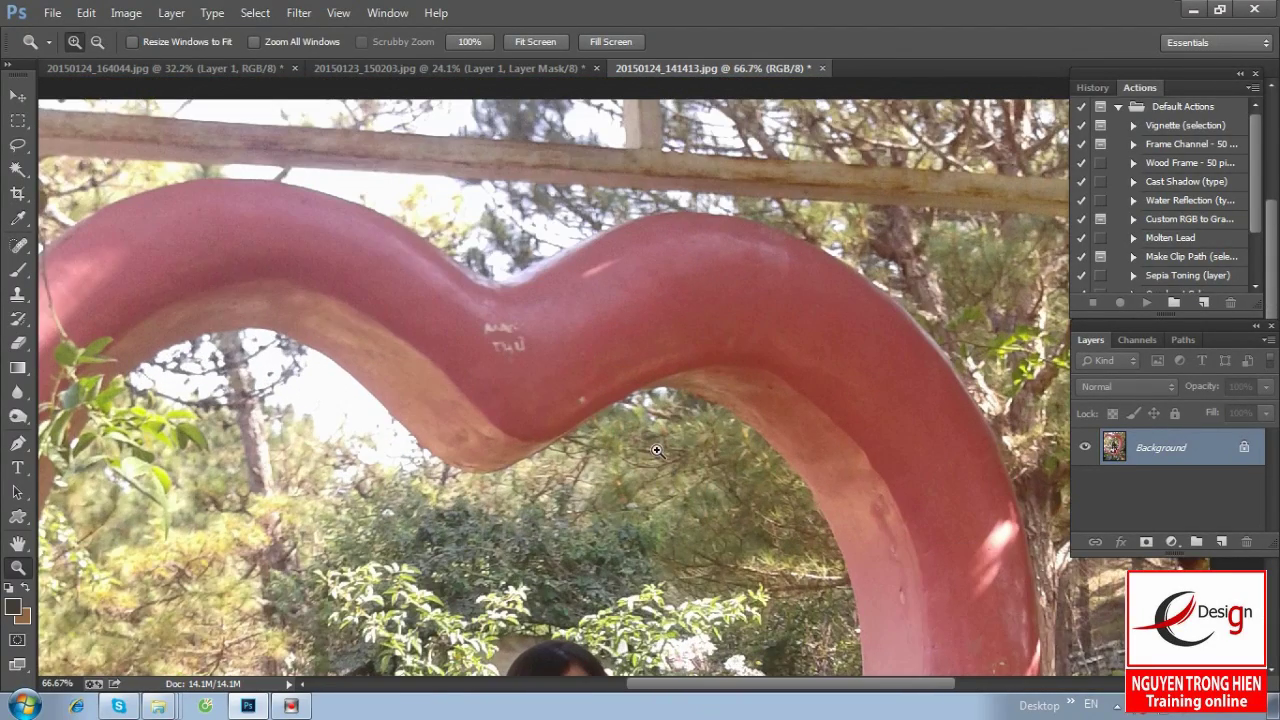
left_click_drag(514, 380, 503, 414)
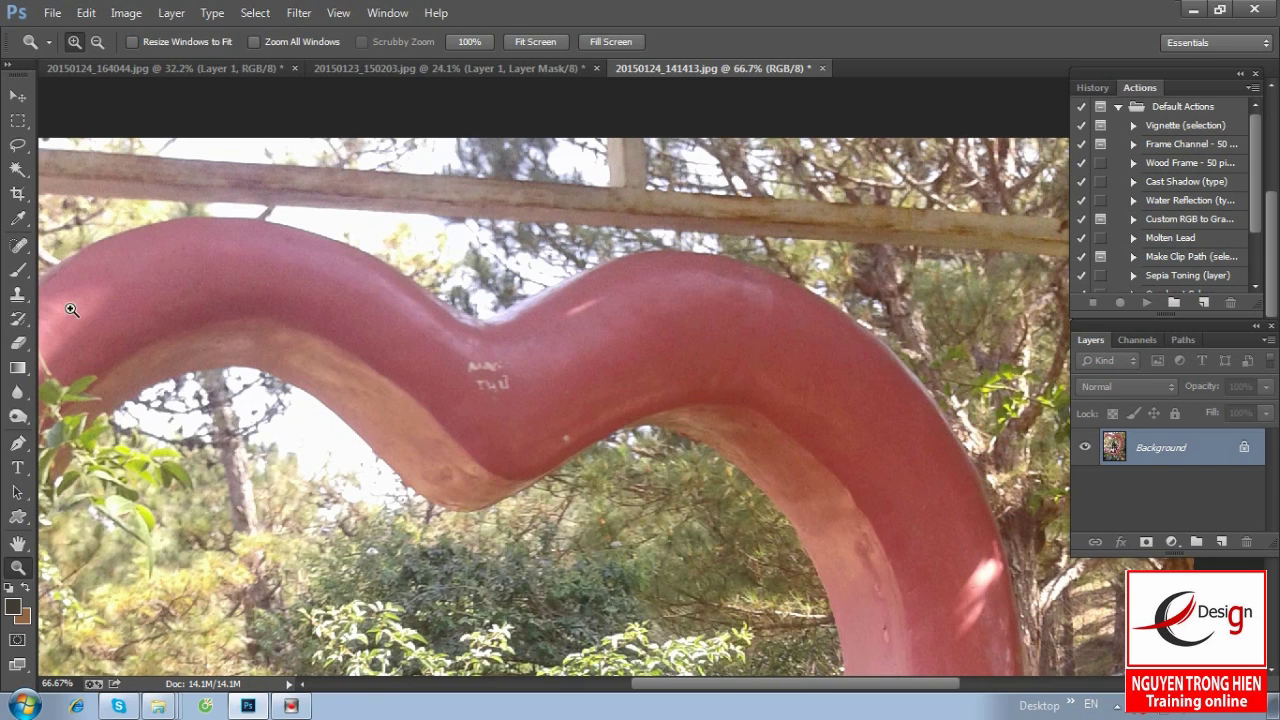
left_click_drag(18, 245, 93, 289)
- Patch the MAI THU lettering and a white spot on the arch with clean pink surface
left_click(93, 285)
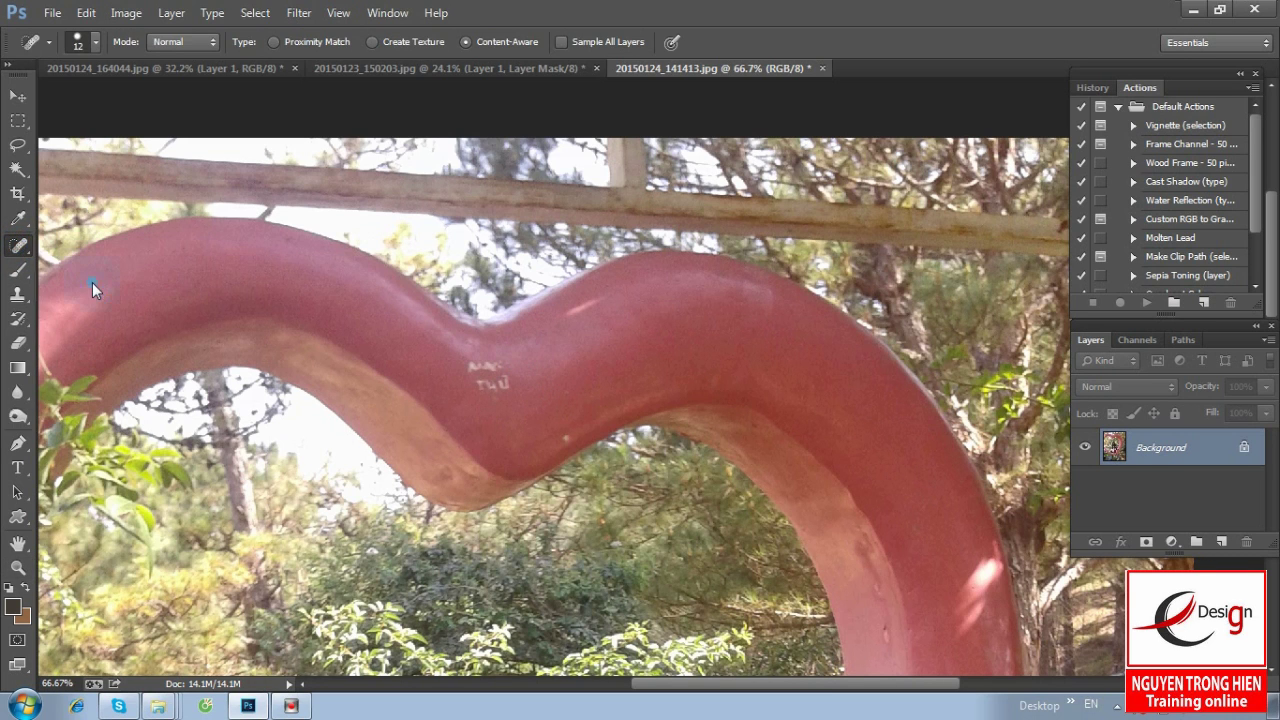
mouse_move(456, 354)
left_mouse_down()
mouse_move(508, 413)
mouse_move(462, 352)
mouse_move(680, 360)
left_mouse_up()
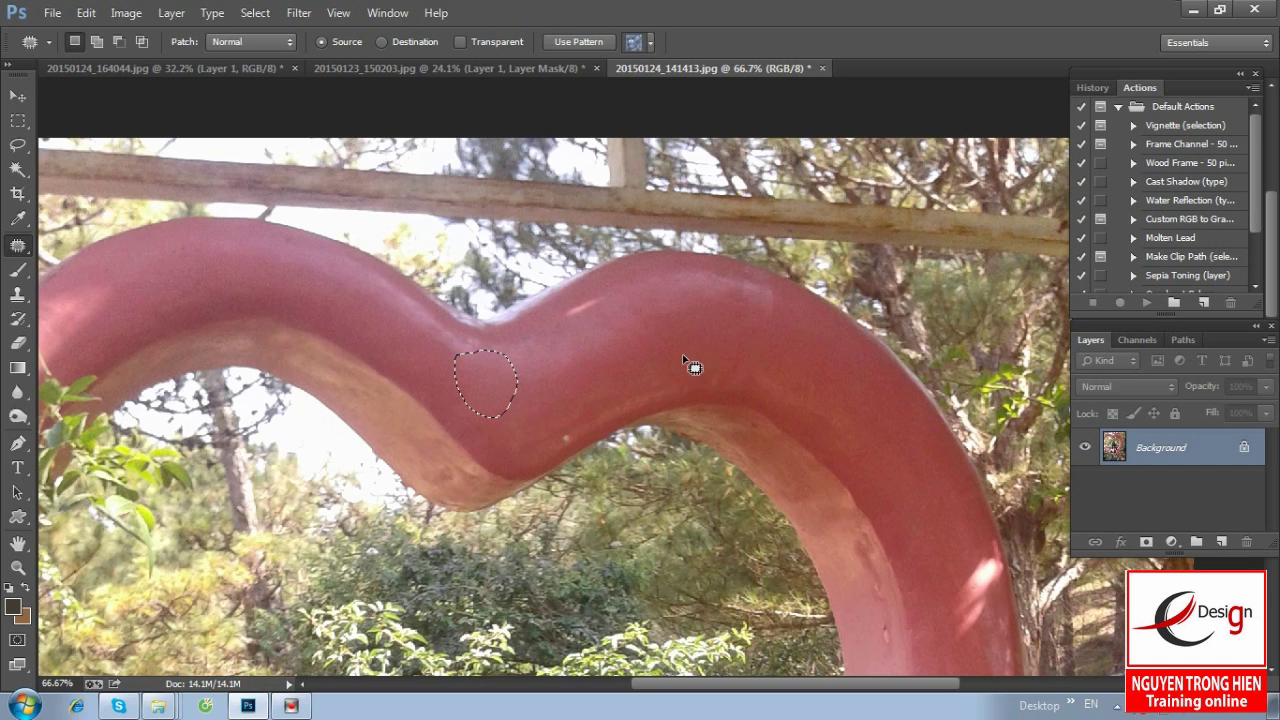
left_click(581, 369)
mouse_move(562, 432)
left_mouse_down()
mouse_move(570, 447)
mouse_move(663, 374)
left_mouse_up()
key("ctrl+d")
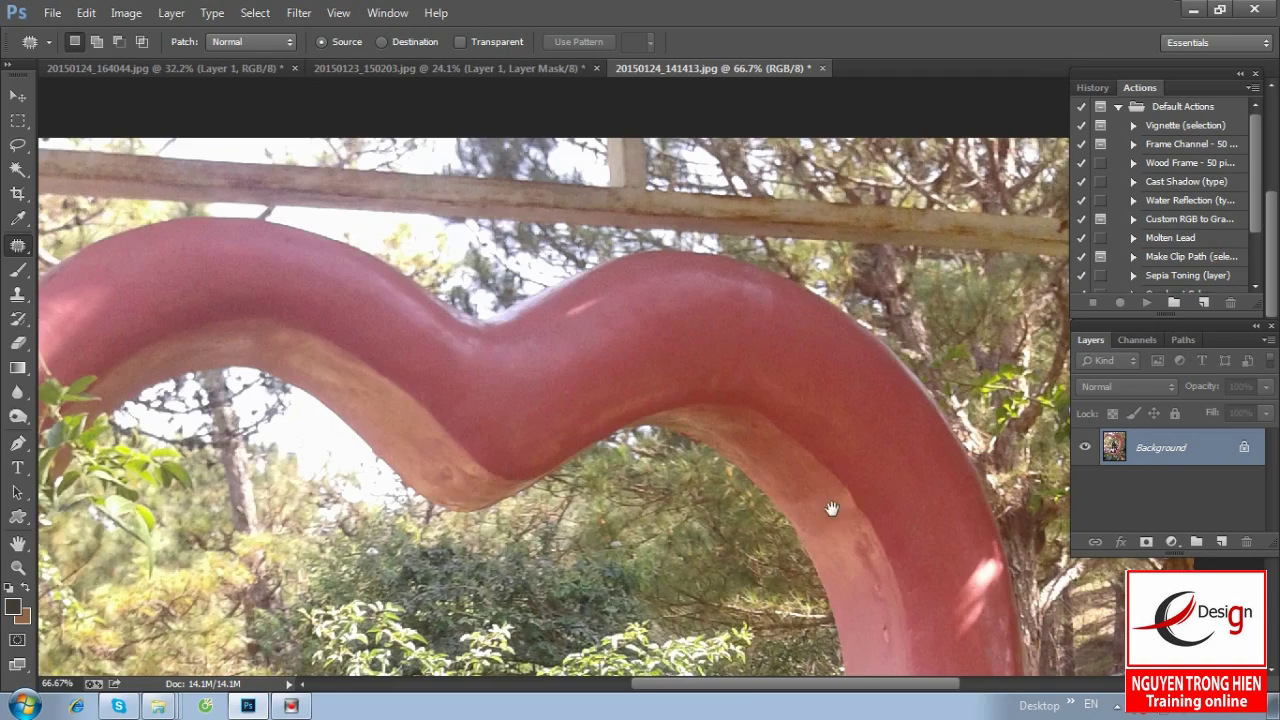
left_click_drag(829, 508, 497, 393)
- At 100% zoom, patch out the white spots on the pillar
left_click_drag(434, 326, 540, 428)
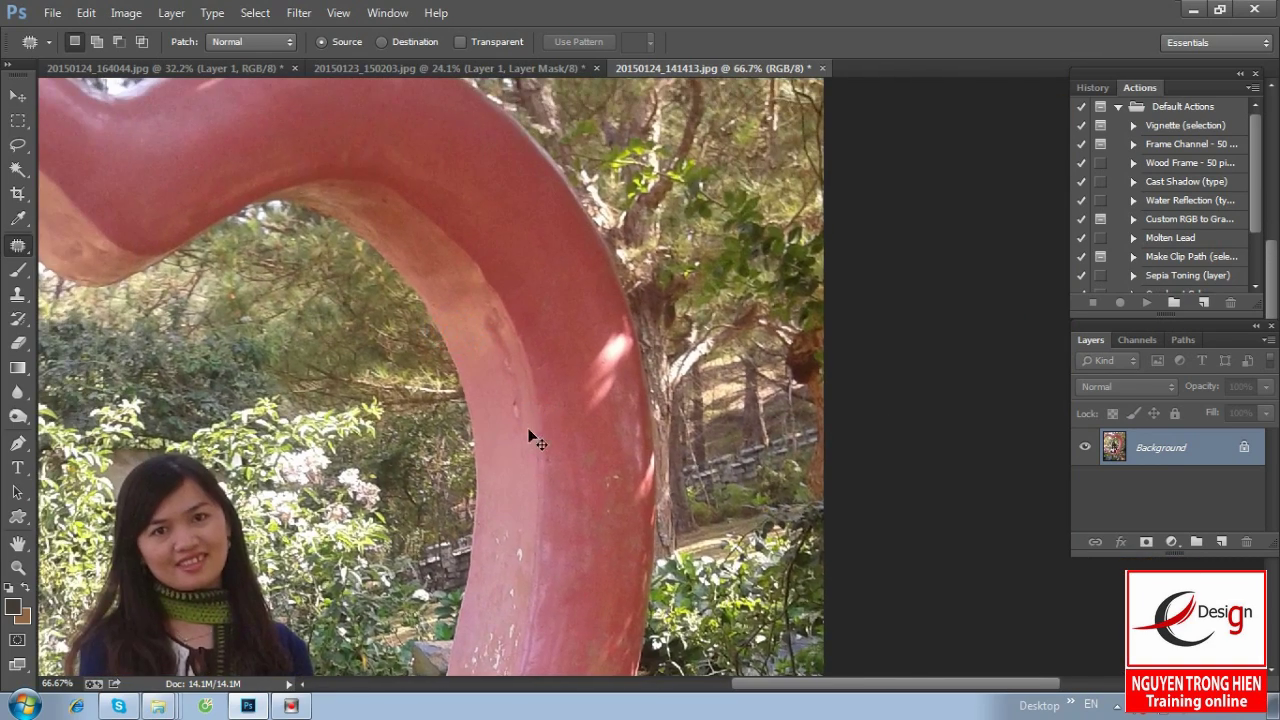
key("ctrl+1")
left_click_drag(391, 366, 431, 386)
mouse_move(474, 440)
left_mouse_down()
mouse_move(502, 453)
mouse_move(491, 437)
mouse_move(494, 565)
left_mouse_up()
mouse_move(421, 320)
left_mouse_down()
mouse_move(457, 390)
mouse_move(434, 306)
mouse_move(487, 567)
left_mouse_up()
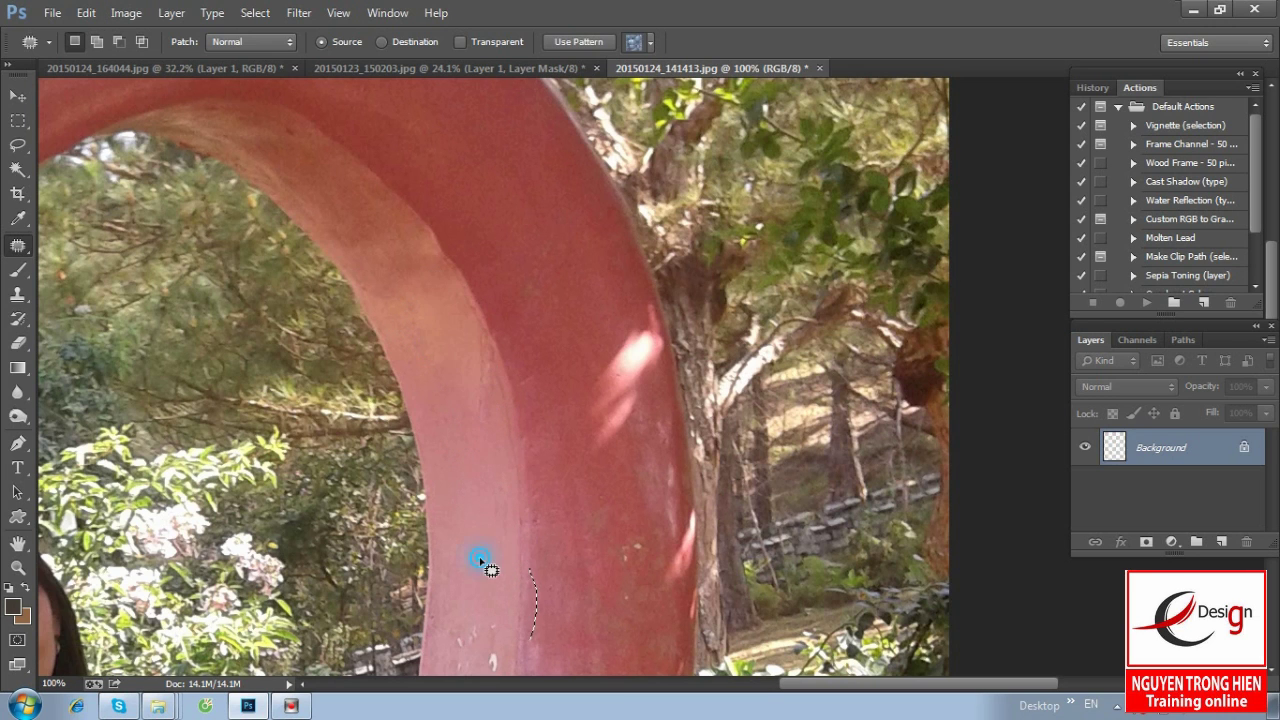
left_click_drag(474, 377, 493, 505)
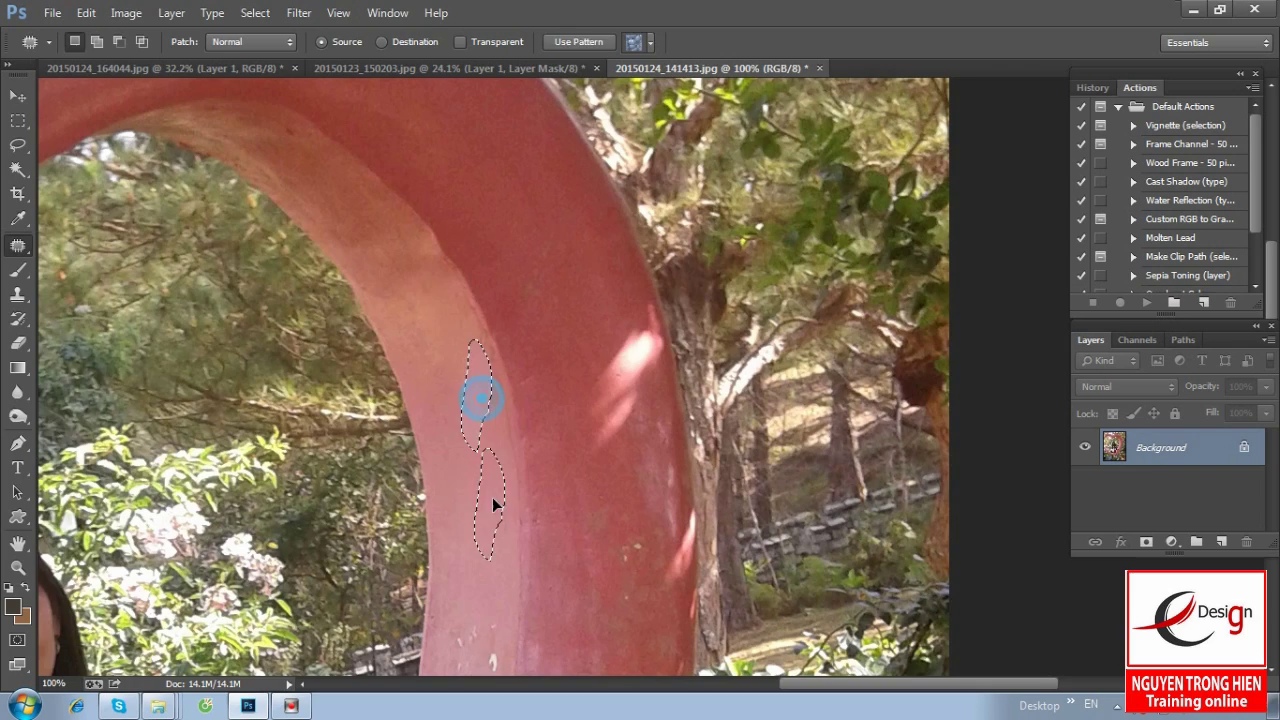
mouse_move(360, 200)
left_mouse_down()
mouse_move(490, 350)
mouse_move(354, 280)
mouse_move(614, 334)
mouse_move(537, 455)
mouse_move(509, 539)
left_mouse_up()
- Patch a spot near the top of the arch, then zoom out to 66.7% around the woman's face
mouse_move(601, 318)
left_mouse_down()
mouse_move(630, 292)
mouse_move(603, 318)
left_mouse_up()
mouse_move(611, 366)
left_mouse_down()
mouse_move(586, 466)
mouse_move(694, 409)
mouse_move(697, 314)
left_mouse_up()
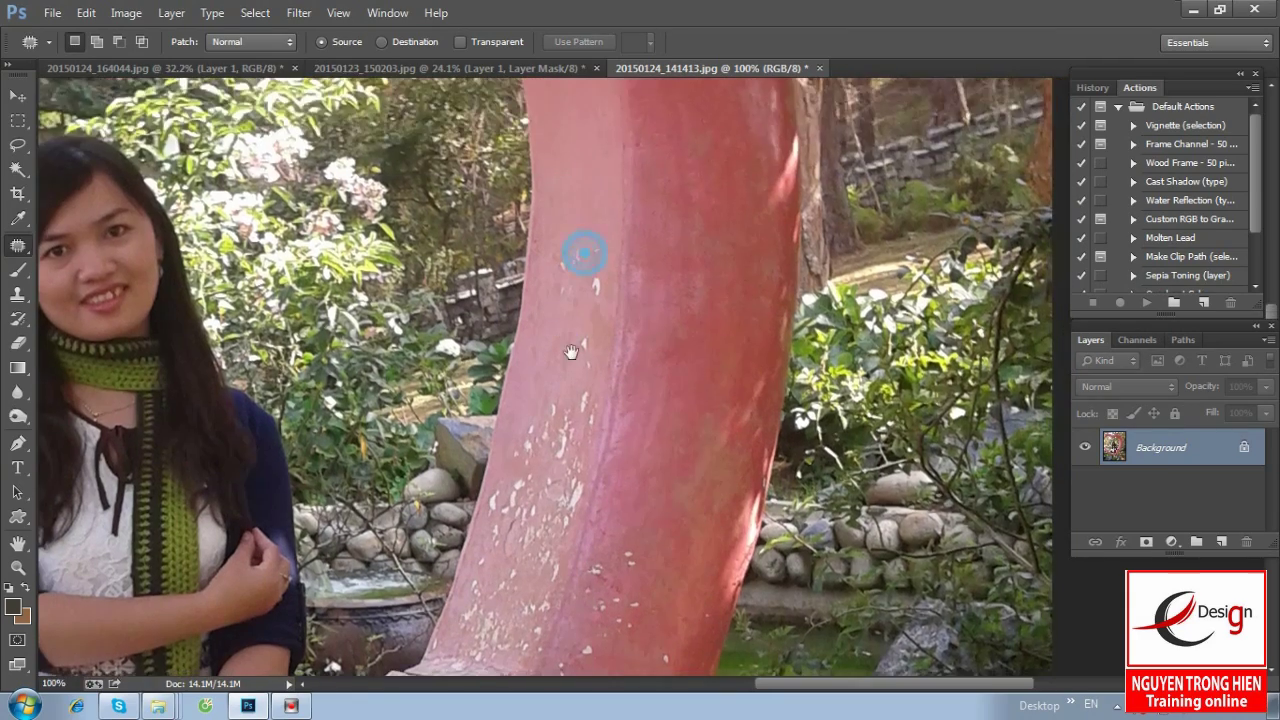
mouse_move(586, 466)
left_mouse_down()
mouse_move(663, 451)
mouse_move(665, 308)
left_mouse_up()
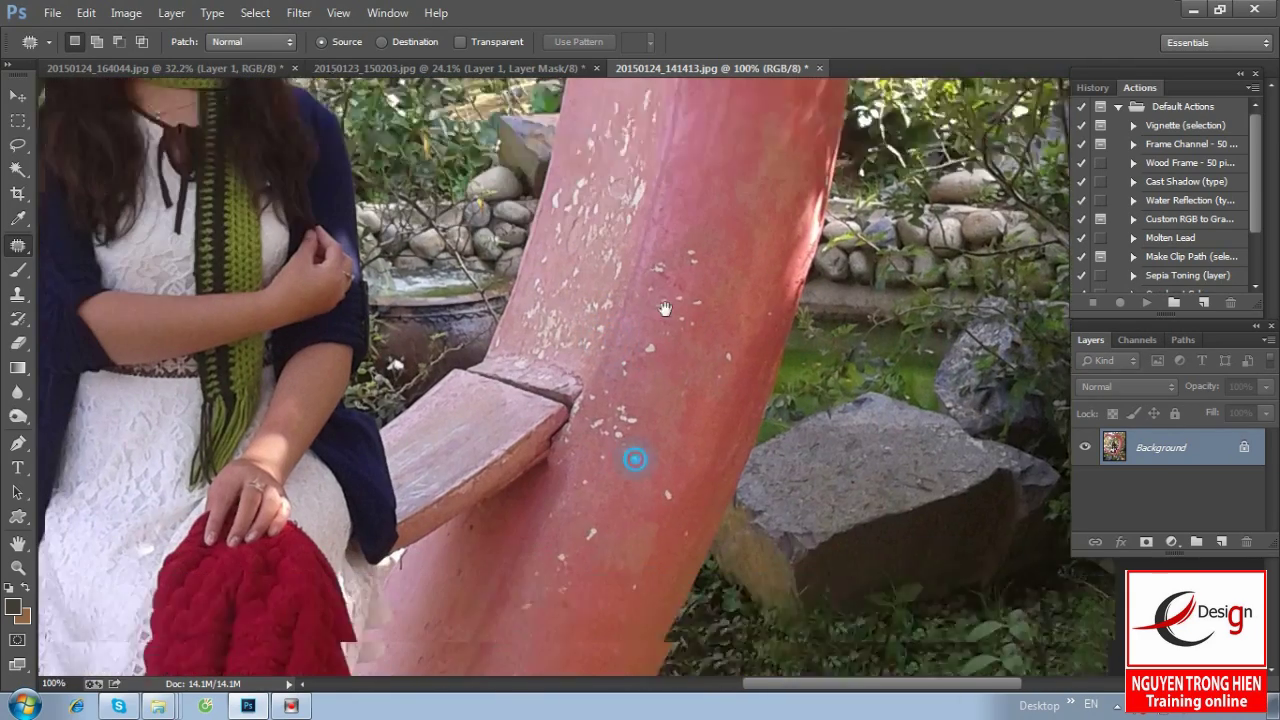
key("ctrl+minus")
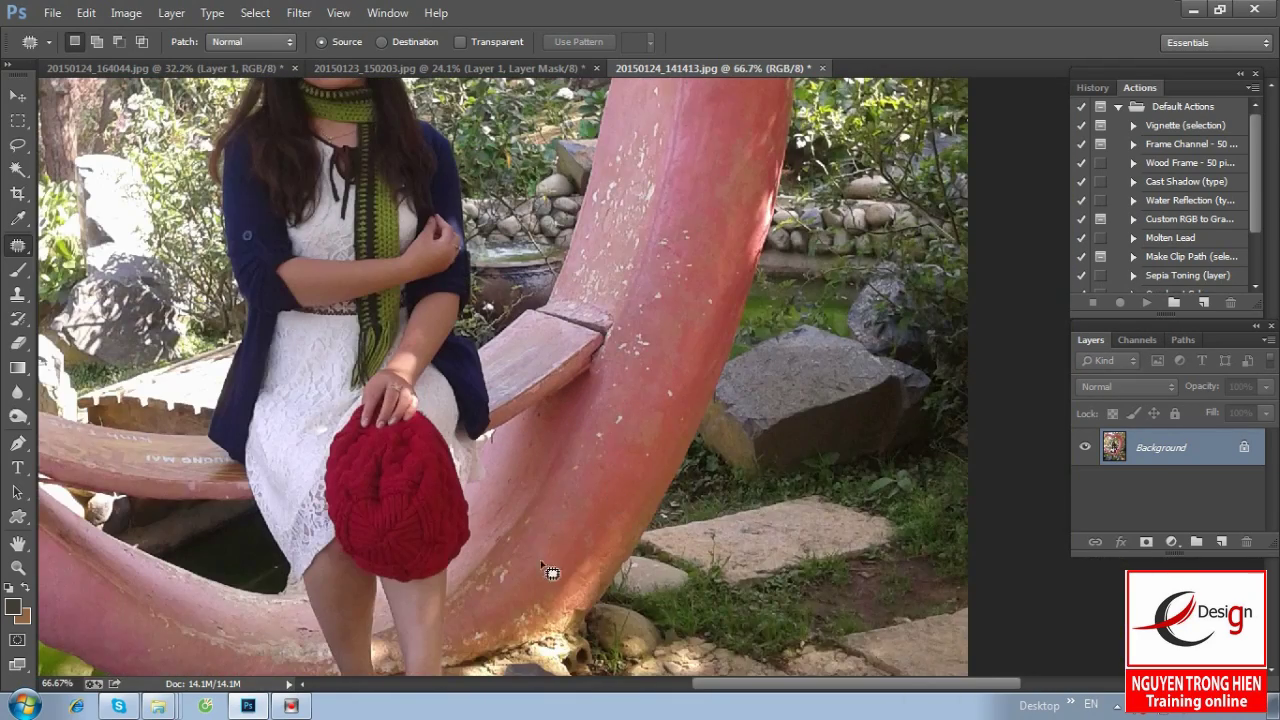
left_click_drag(537, 534, 507, 596)
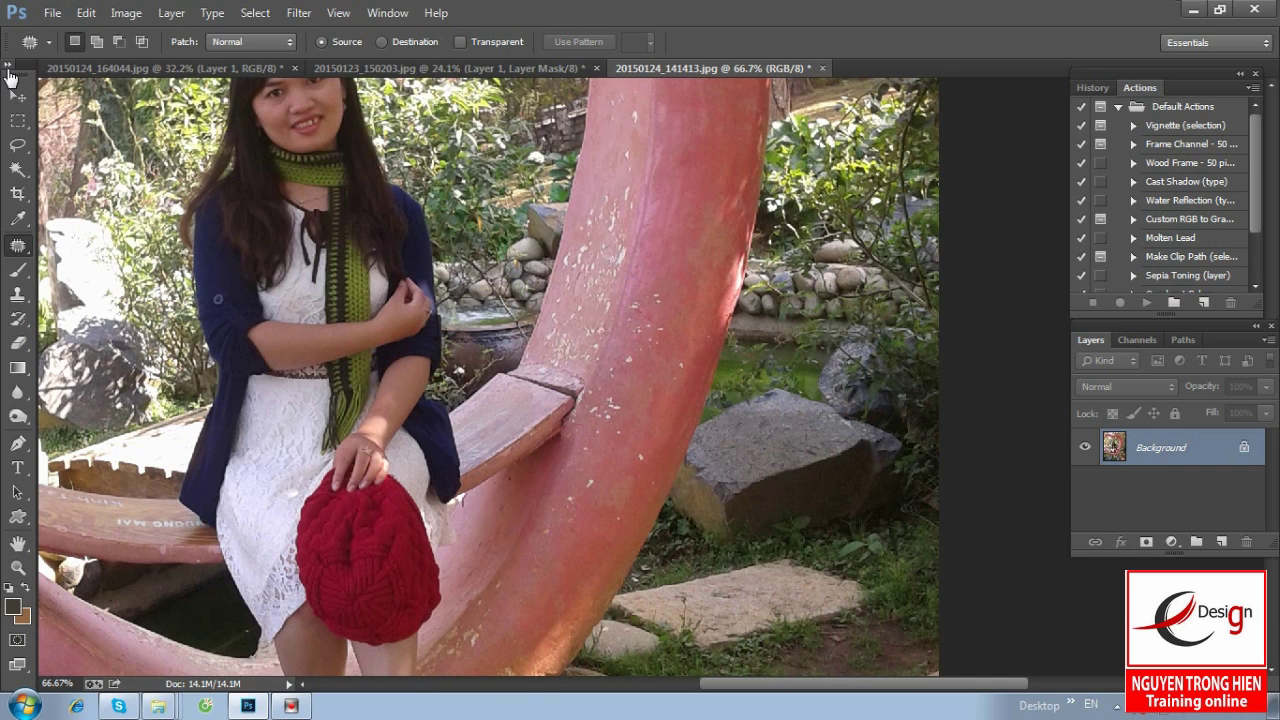
- Enter Quick Mask mode and pick the Brush tool with a new paint colour
left_click(5, 70)
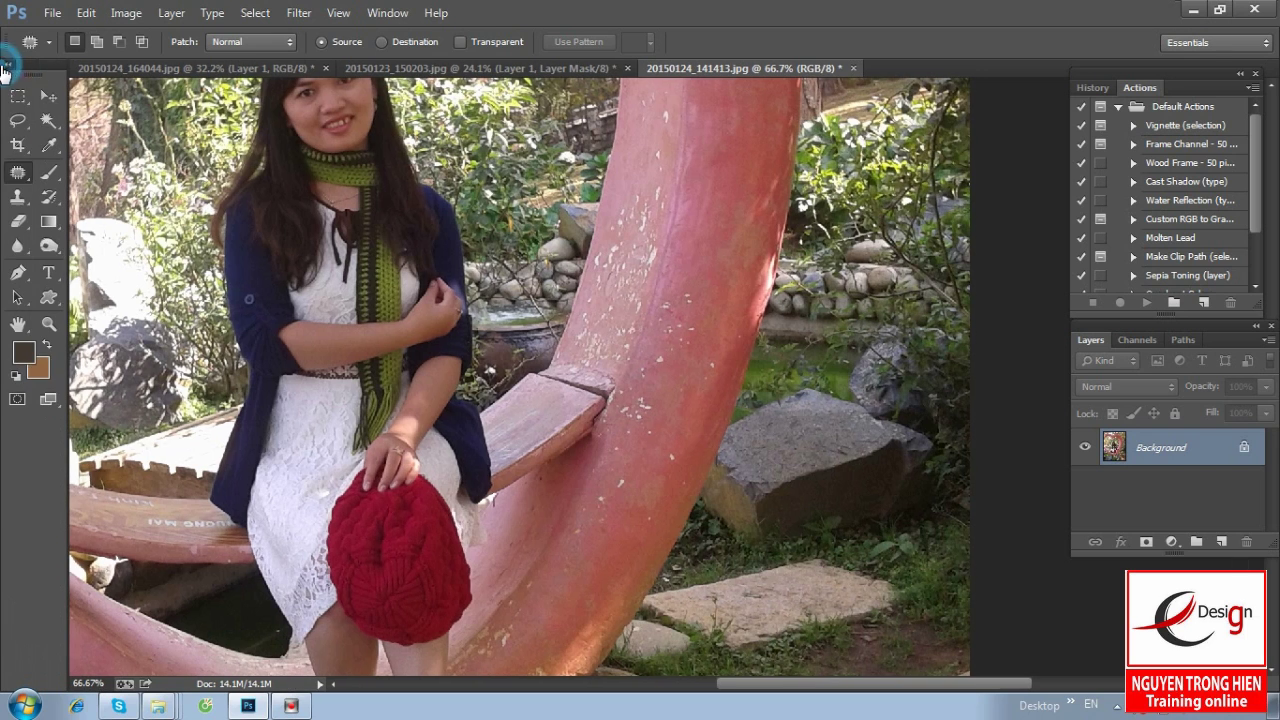
left_click(15, 401)
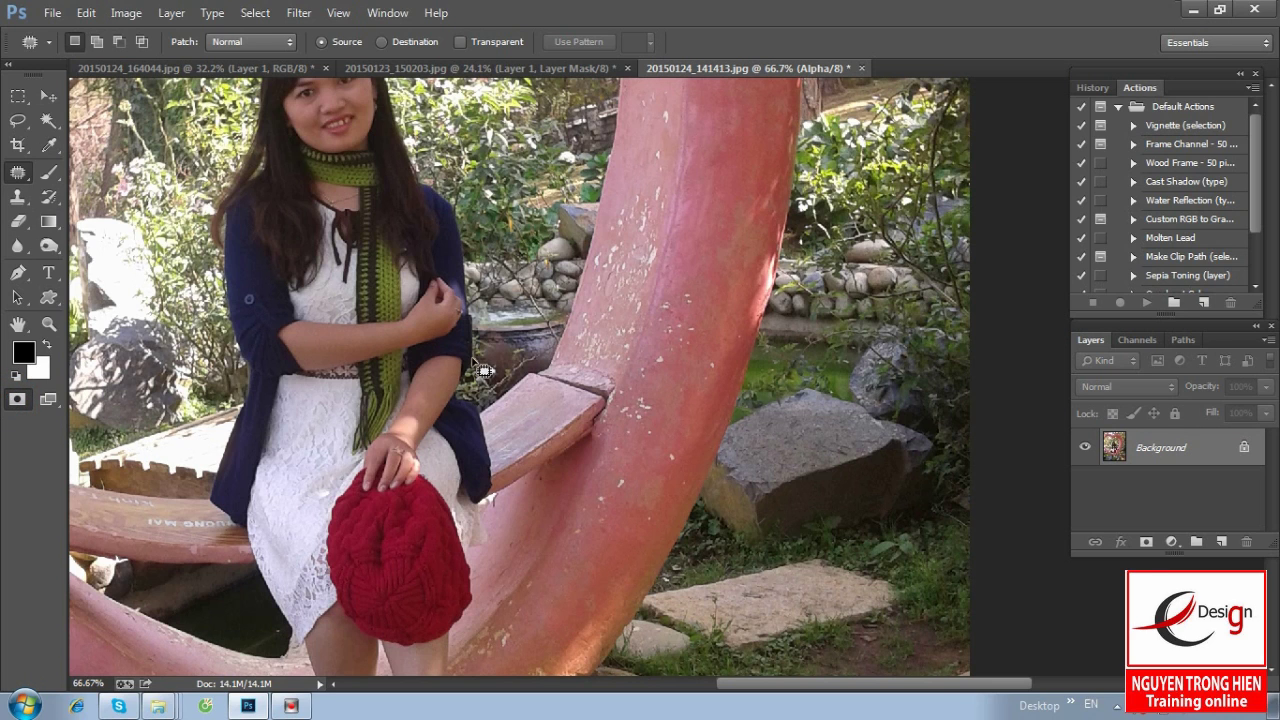
left_click(50, 176)
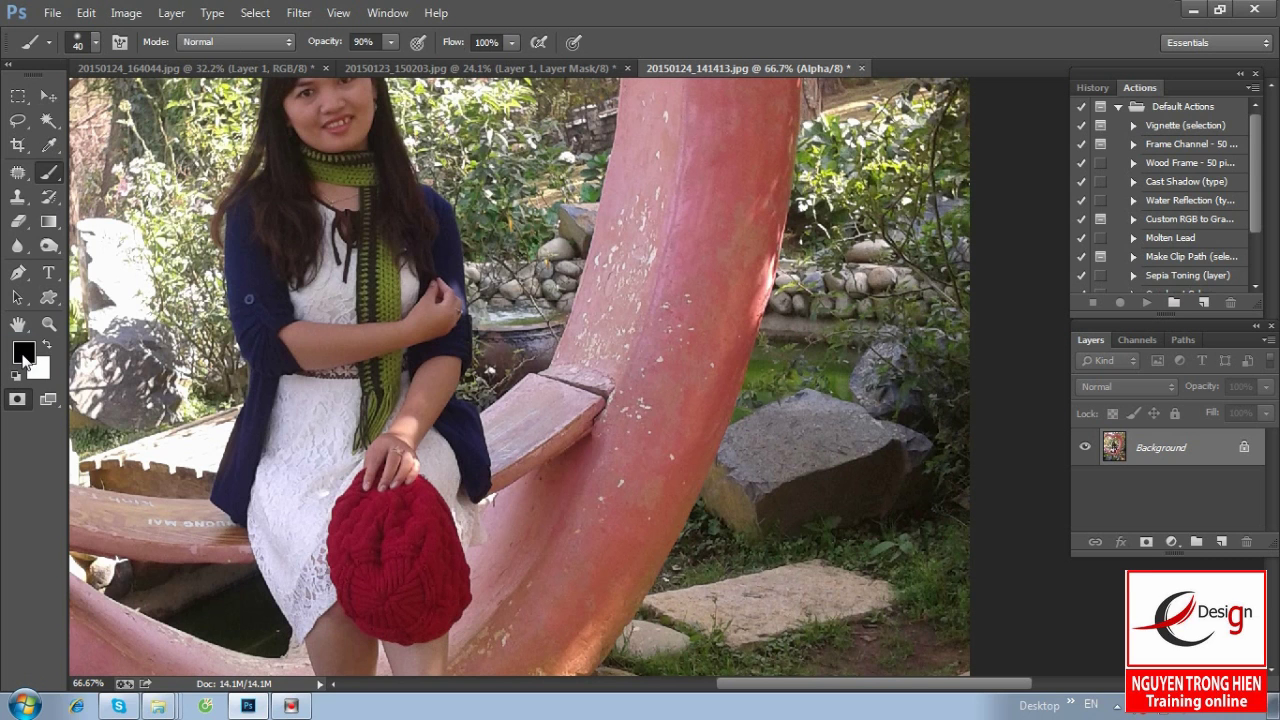
left_click(24, 352)
left_click(534, 242)
left_click(850, 158)
- Paint mask over the speckled pink pillar, its base and up the left beam
mouse_move(694, 286)
left_mouse_down()
mouse_move(654, 414)
mouse_move(660, 370)
mouse_move(614, 465)
mouse_move(623, 495)
mouse_move(675, 471)
mouse_move(692, 395)
left_mouse_up()
mouse_move(551, 594)
left_mouse_down()
mouse_move(627, 476)
mouse_move(585, 531)
left_mouse_up()
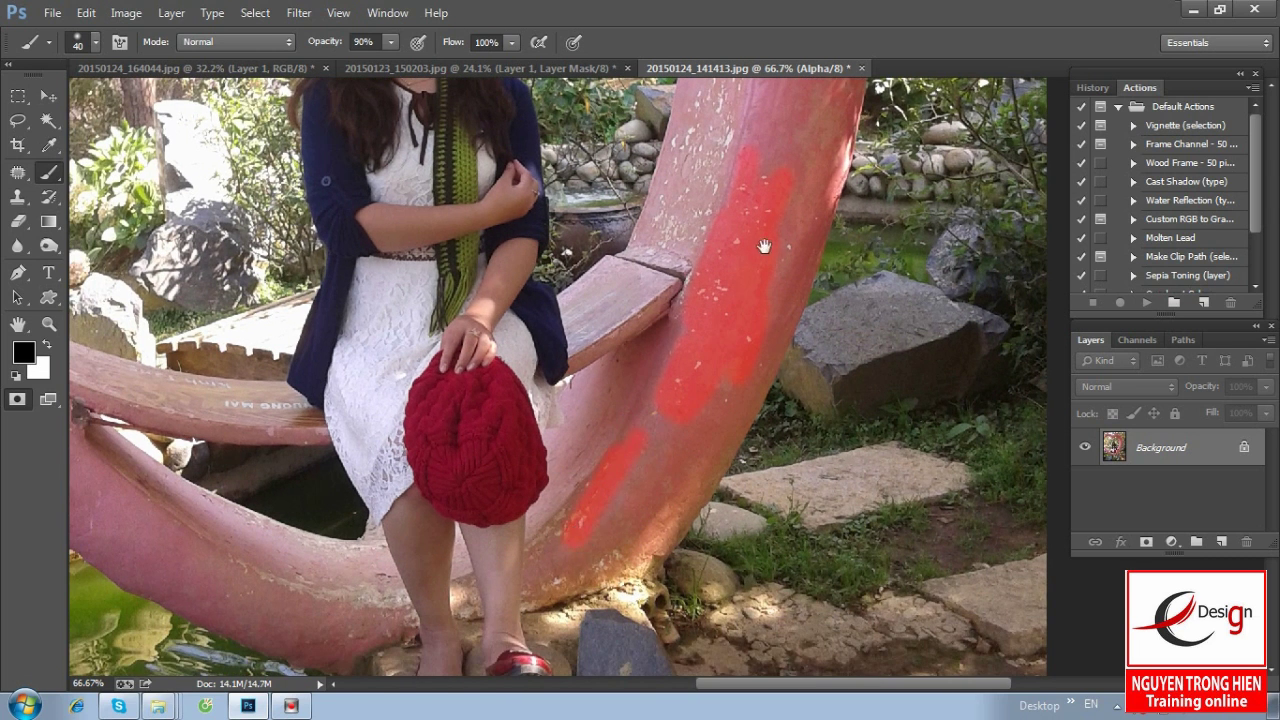
left_click_drag(764, 246, 664, 466)
mouse_move(622, 331)
left_mouse_down()
mouse_move(594, 455)
mouse_move(634, 314)
mouse_move(589, 449)
mouse_move(617, 363)
mouse_move(568, 460)
mouse_move(606, 320)
mouse_move(580, 351)
mouse_move(634, 292)
mouse_move(649, 249)
mouse_move(623, 191)
left_mouse_up()
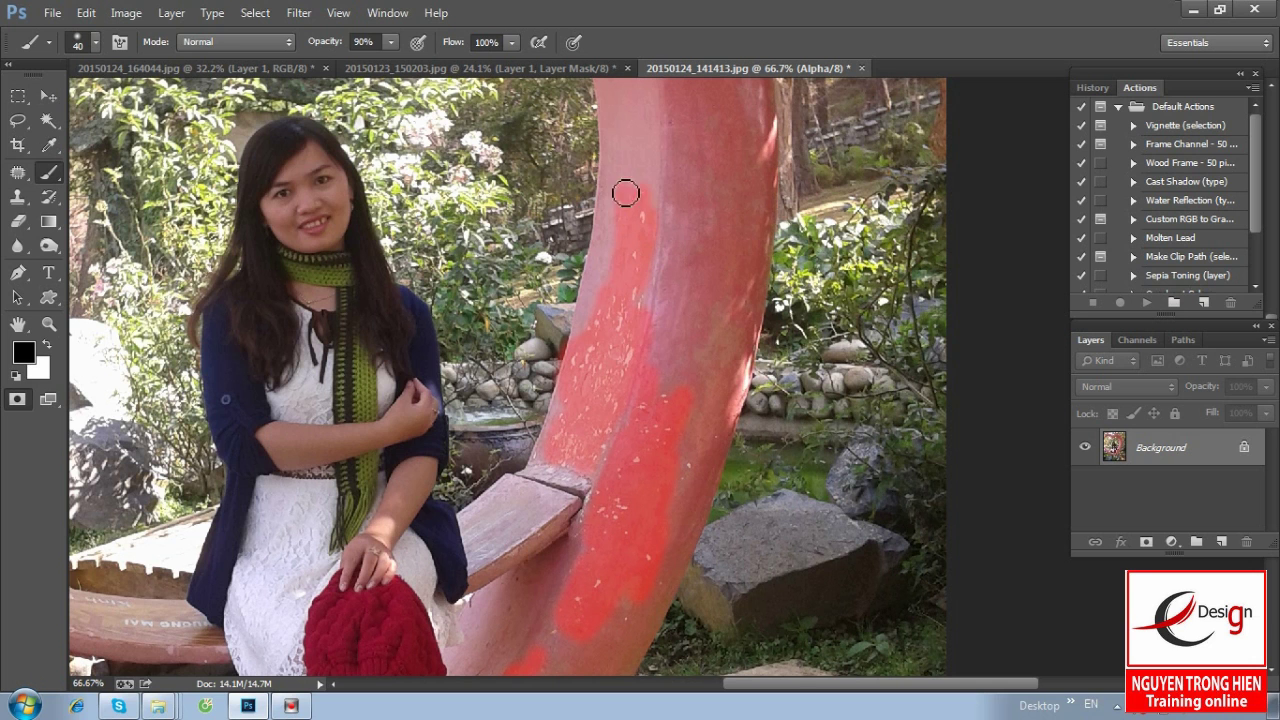
left_click(695, 450)
left_click_drag(631, 543, 737, 377)
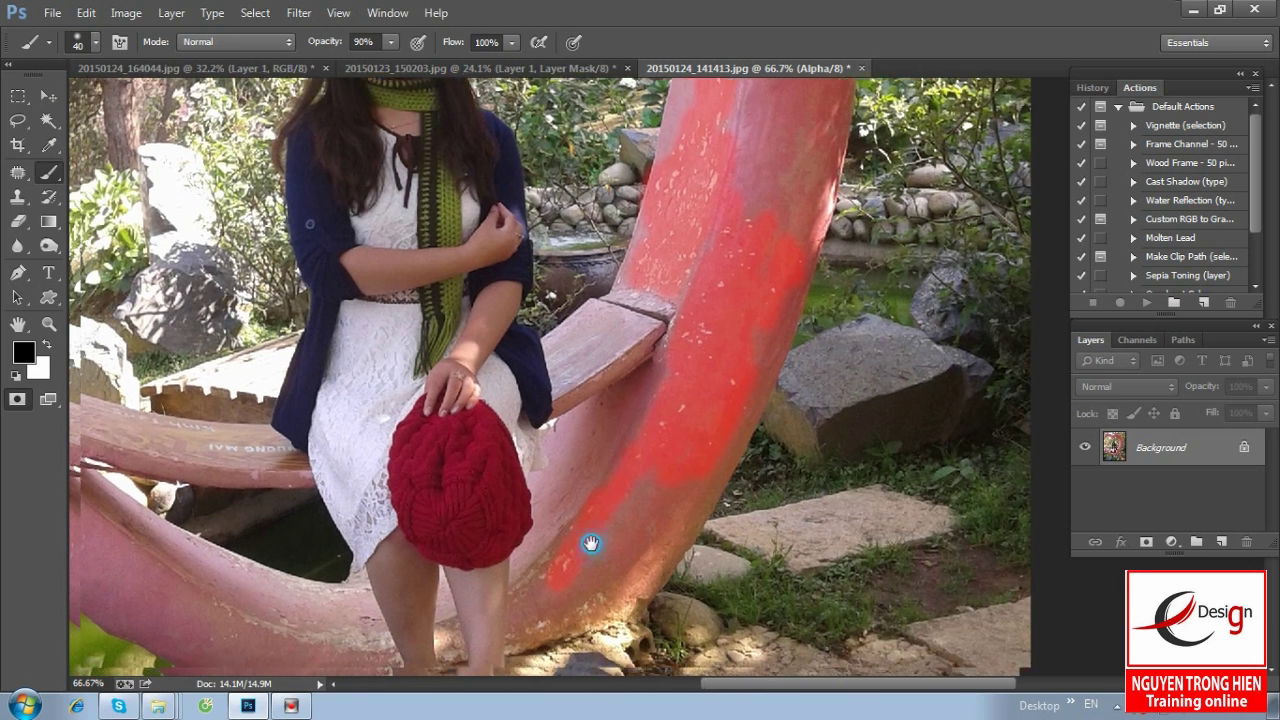
left_click_drag(579, 551, 657, 477)
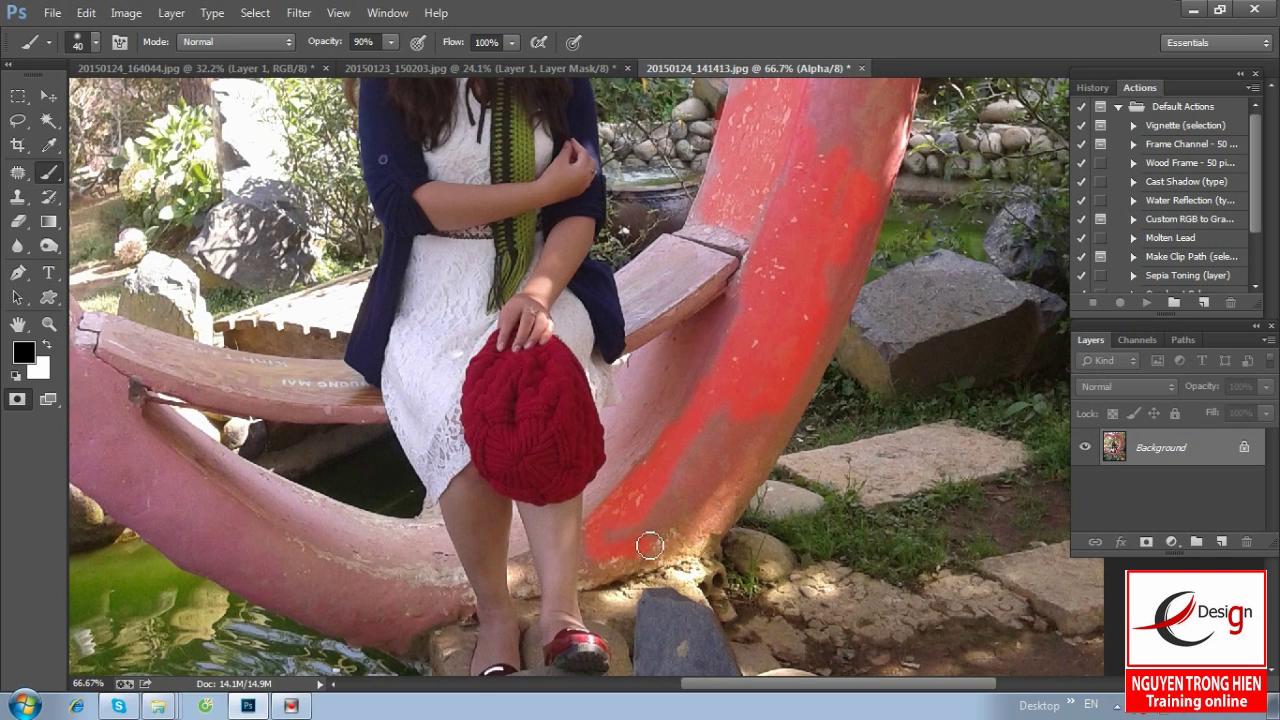
scroll(674, 509, "left", 3)
mouse_move(591, 584)
left_mouse_down()
mouse_move(540, 566)
mouse_move(623, 580)
mouse_move(548, 552)
left_mouse_up()
mouse_move(654, 597)
left_mouse_down()
mouse_move(414, 457)
mouse_move(551, 551)
mouse_move(337, 449)
mouse_move(411, 530)
mouse_move(364, 364)
left_mouse_up()
- Zoom to 100% on the left beam and paint mask along its right edge
scroll(433, 498, "up", 4)
scroll(433, 498, "left", 4)
scroll(363, 434, "up", 1)
scroll(386, 437, "up", 1)
key("ctrl+plus")
scroll(300, 420, "down", 1)
scroll(263, 474, "left", 2)
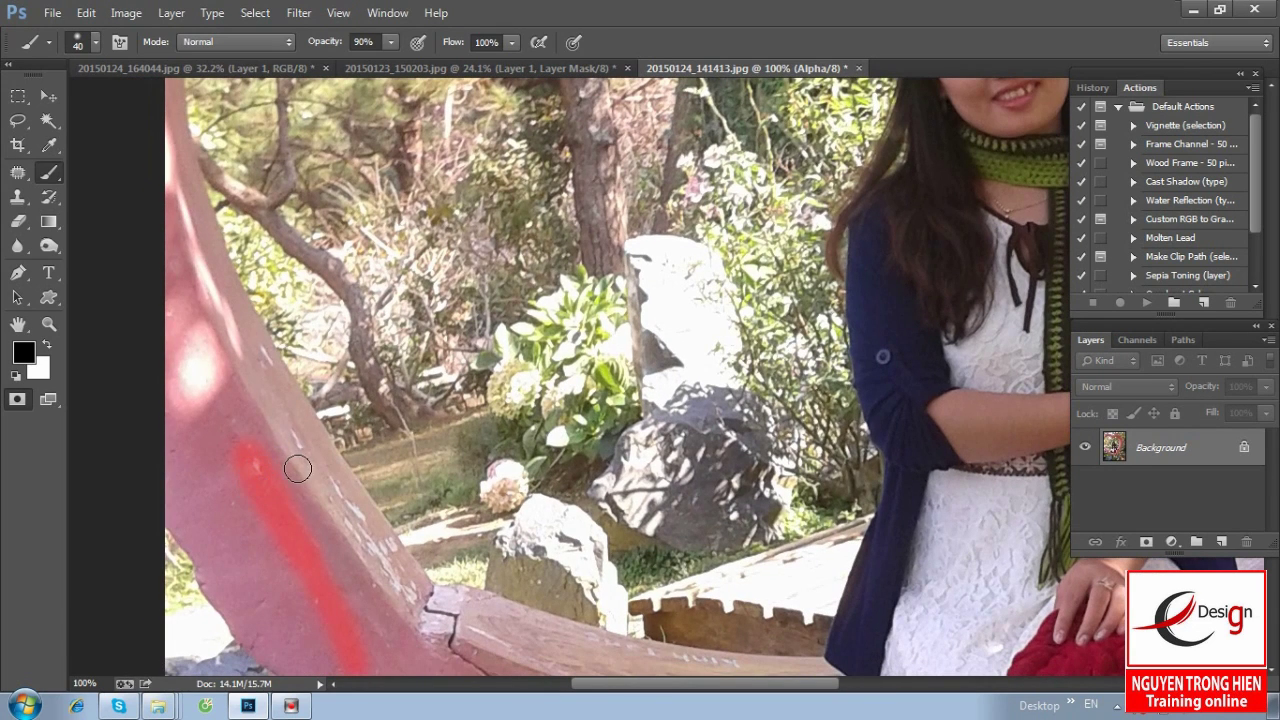
mouse_move(264, 353)
left_mouse_down()
mouse_move(322, 485)
mouse_move(397, 594)
mouse_move(314, 442)
mouse_move(419, 615)
left_mouse_up()
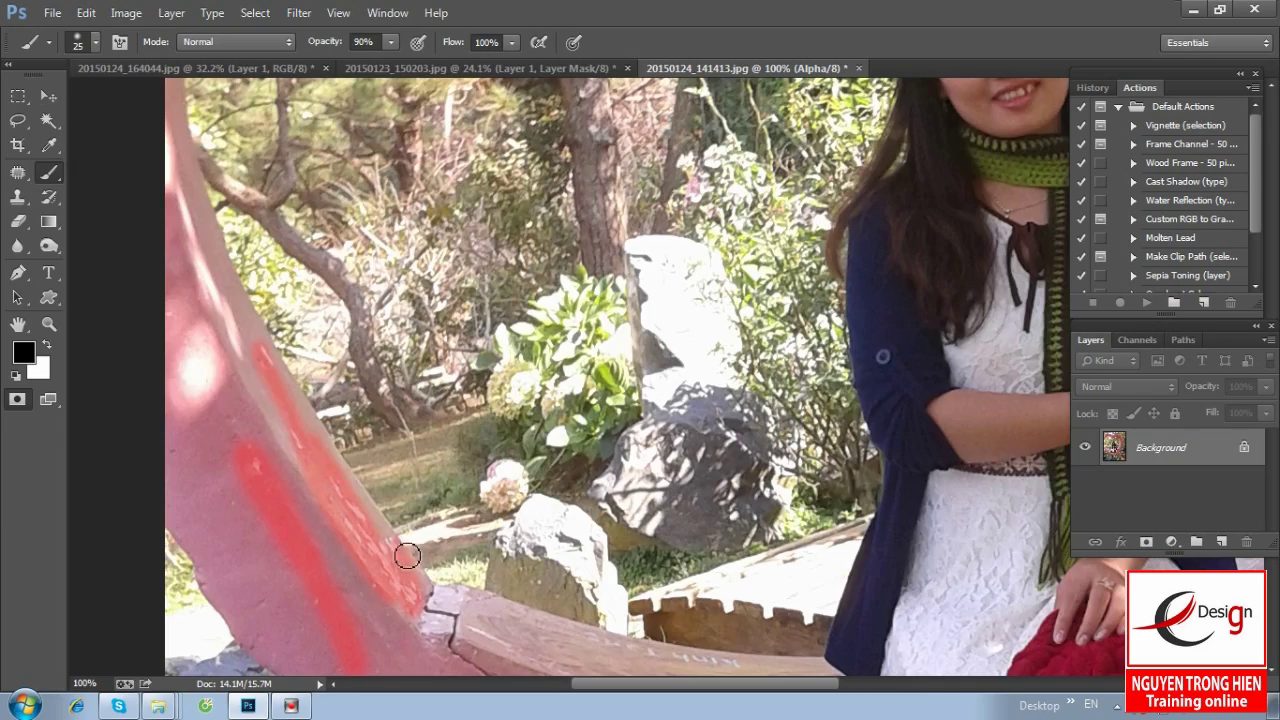
- Pan over the lower pillar, stones, bench and woman at 66.67% to check coverage
mouse_move(505, 620)
left_mouse_down()
mouse_move(432, 485)
mouse_move(477, 529)
mouse_move(429, 614)
mouse_move(474, 440)
left_mouse_up()
scroll(457, 477, "up", 3)
left_click_drag(487, 288, 475, 382)
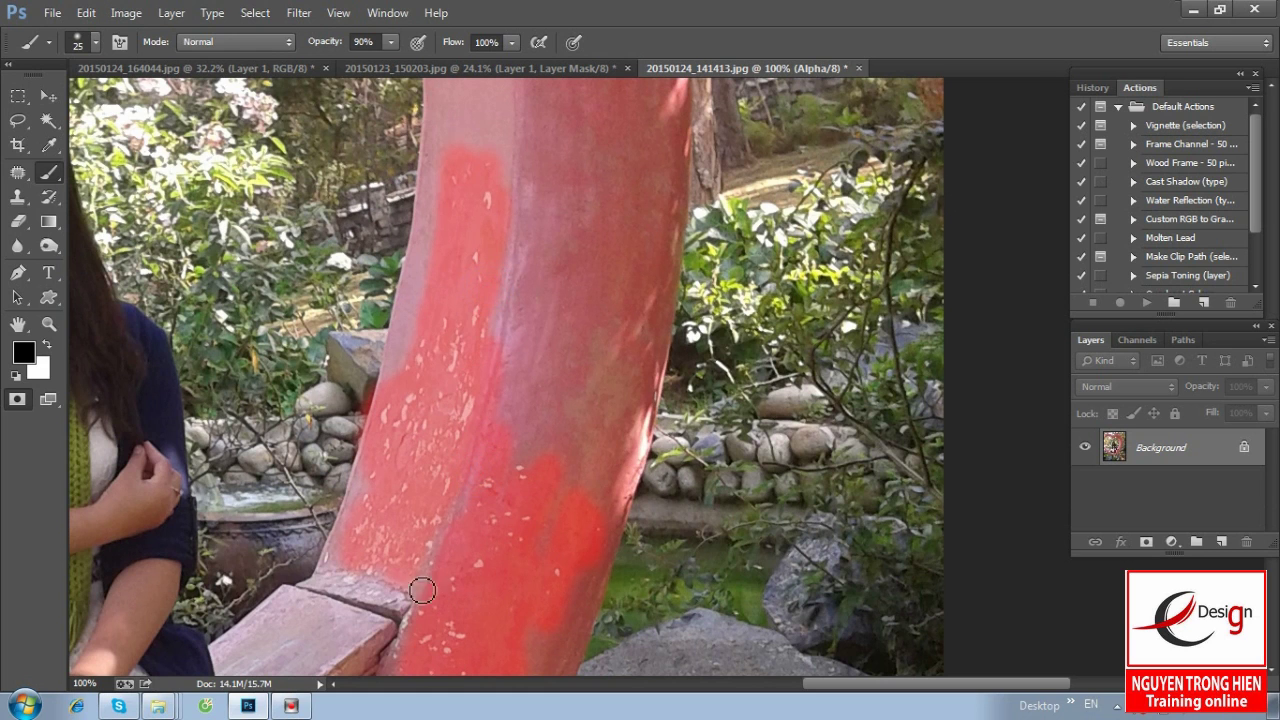
left_click_drag(414, 586, 543, 391)
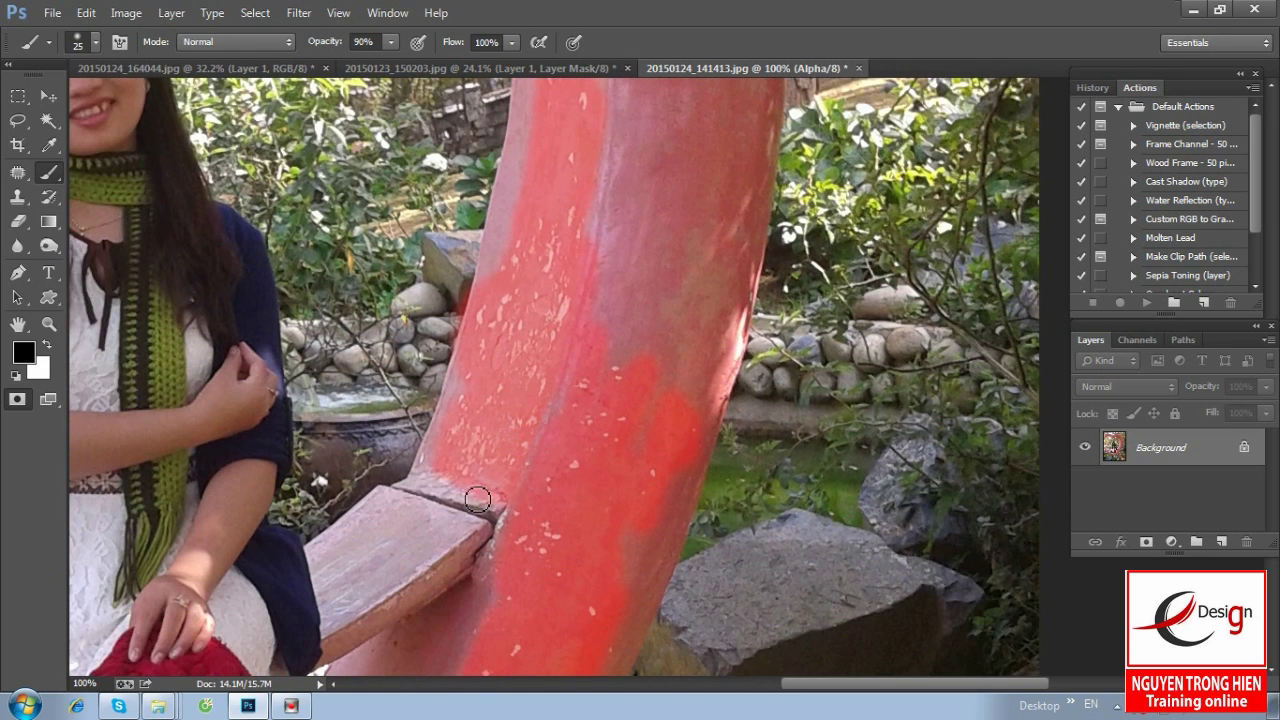
mouse_move(596, 449)
left_mouse_down()
mouse_move(621, 383)
mouse_move(529, 529)
left_mouse_up()
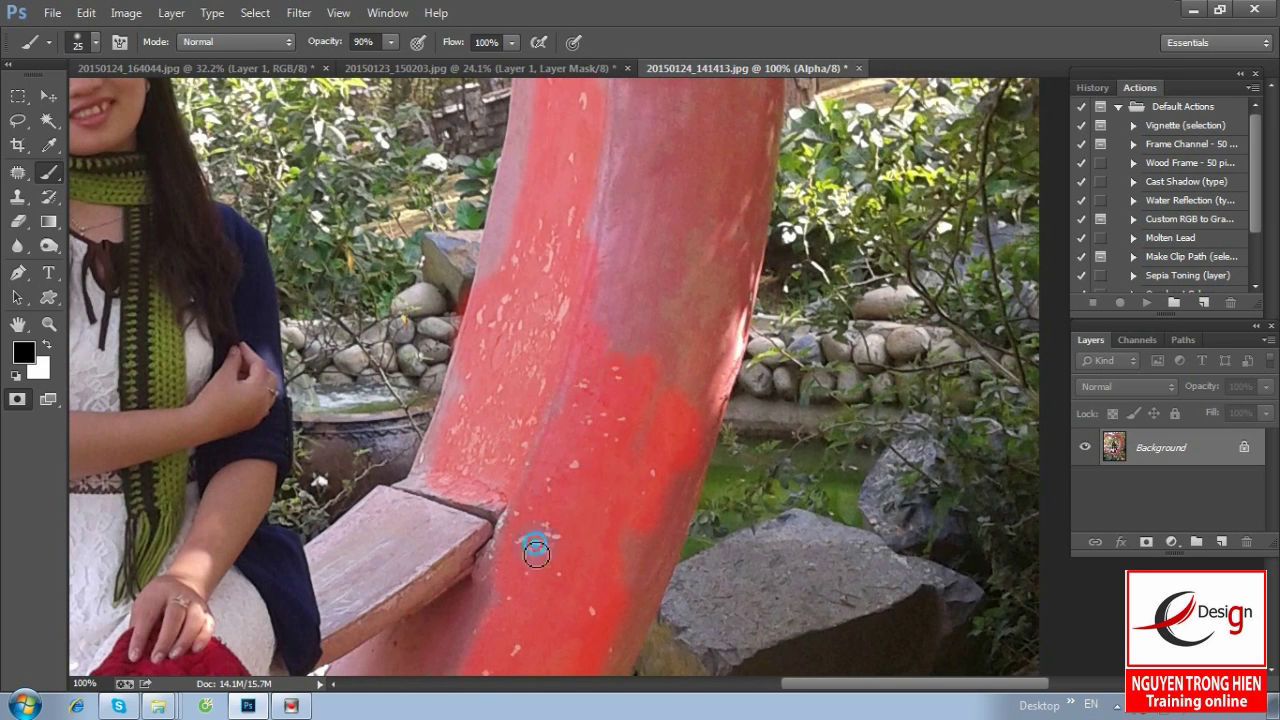
key("ctrl+minus")
mouse_move(514, 609)
left_mouse_down()
mouse_move(630, 386)
mouse_move(550, 600)
left_mouse_up()
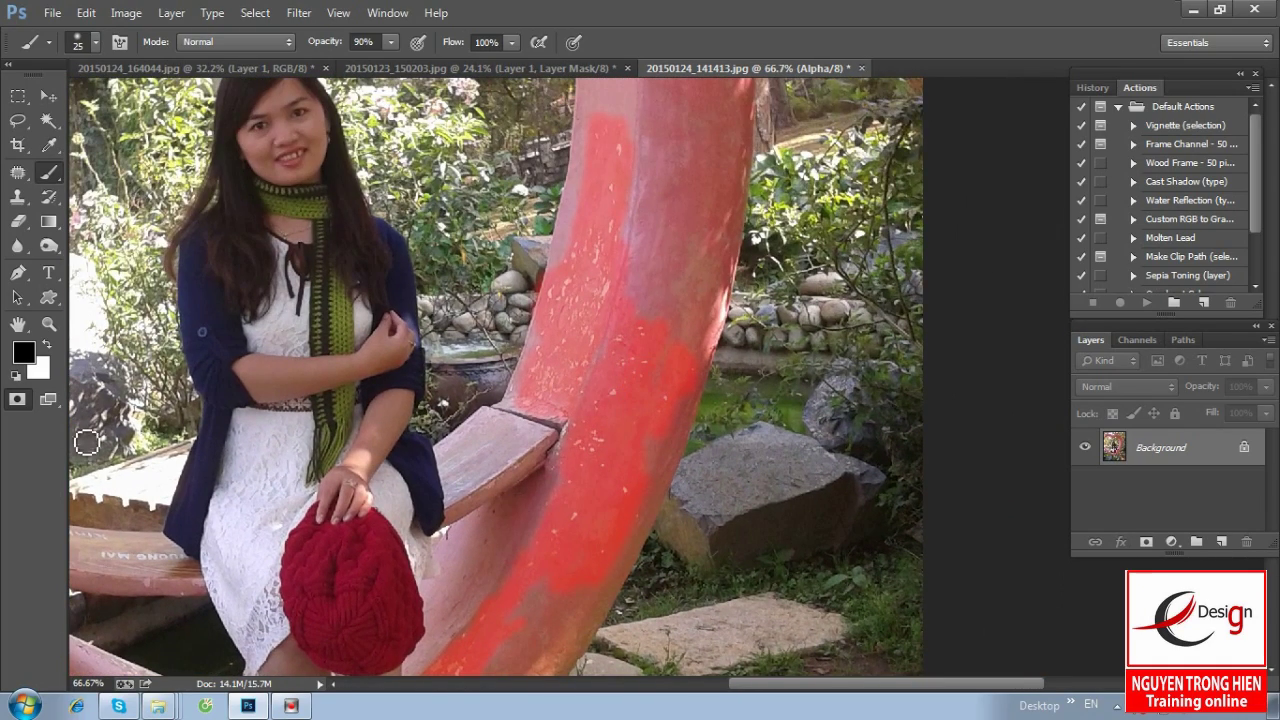
- Exit Quick Mask, fit the image on screen and invert so only the pillar areas are selected
left_click(18, 400)
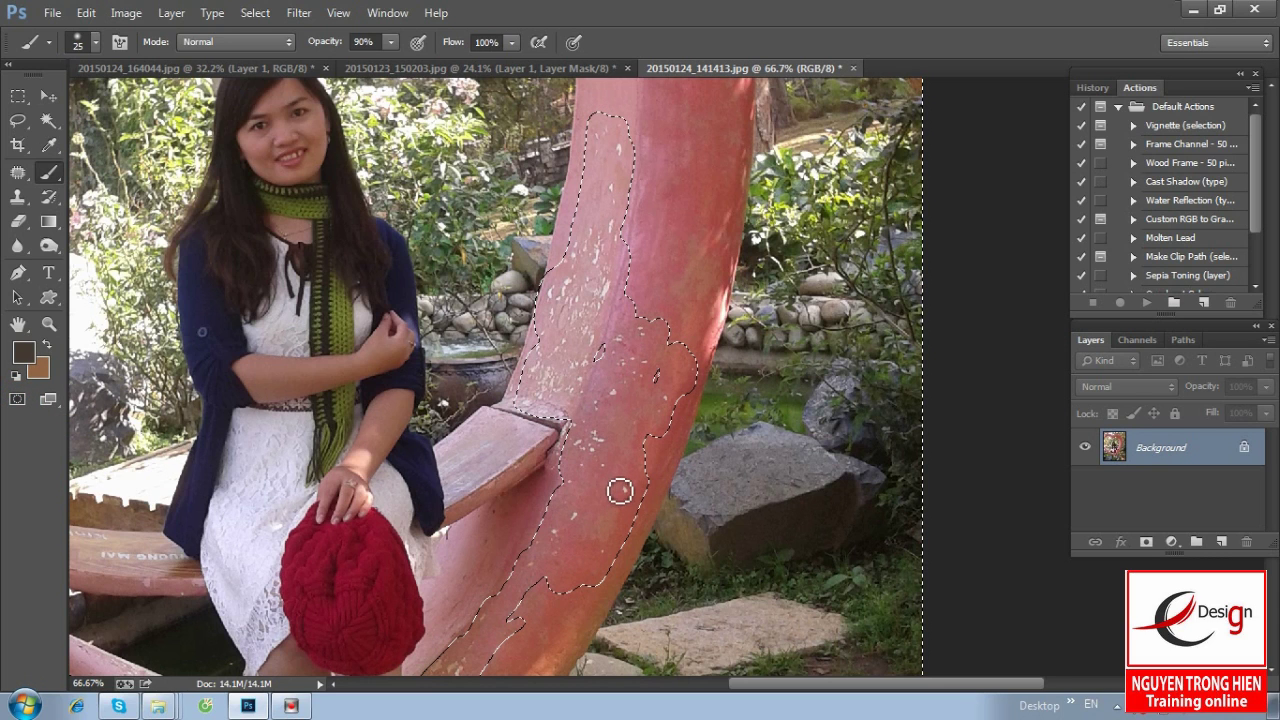
key("ctrl+0")
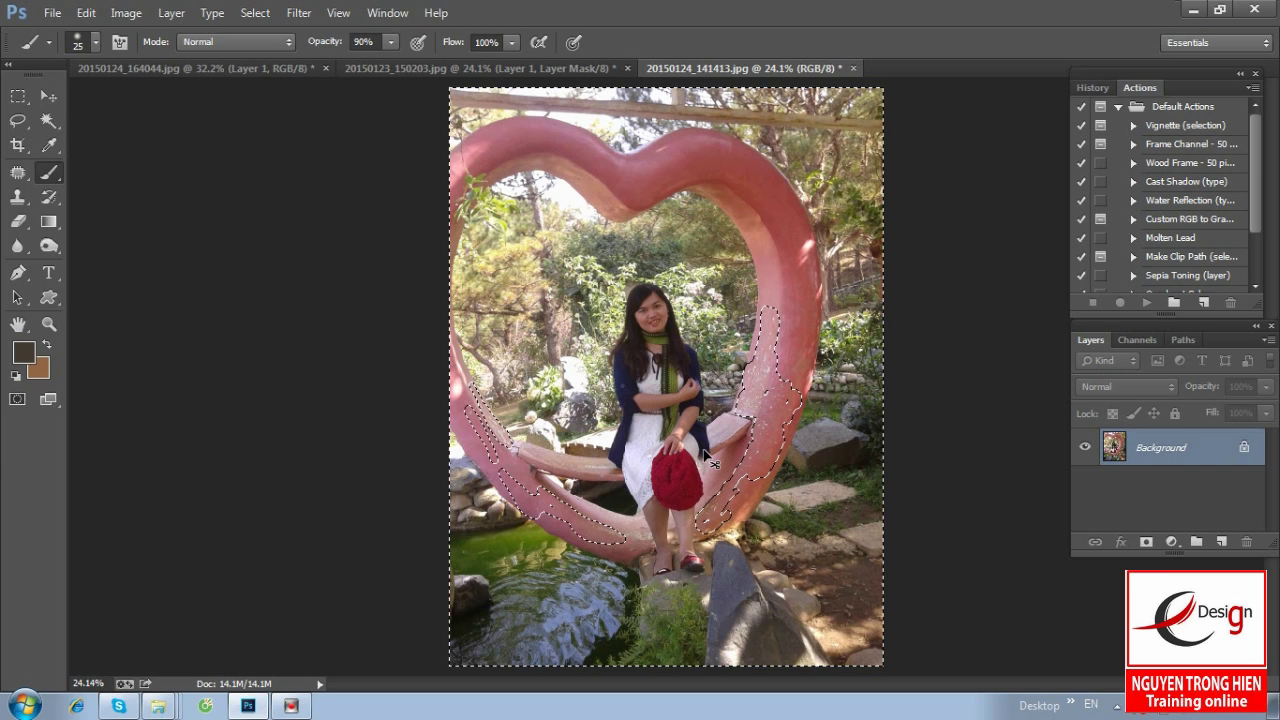
key("ctrl+shift+i")
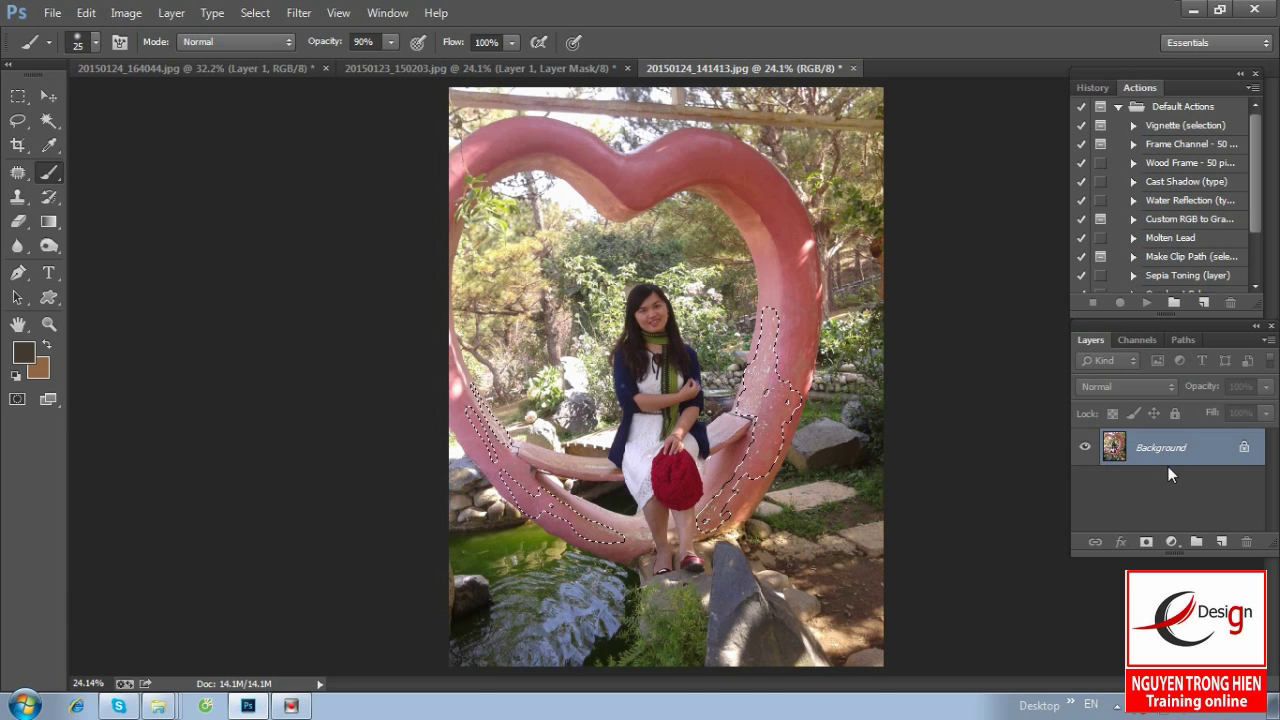
left_click(172, 13)
mouse_move(182, 34)
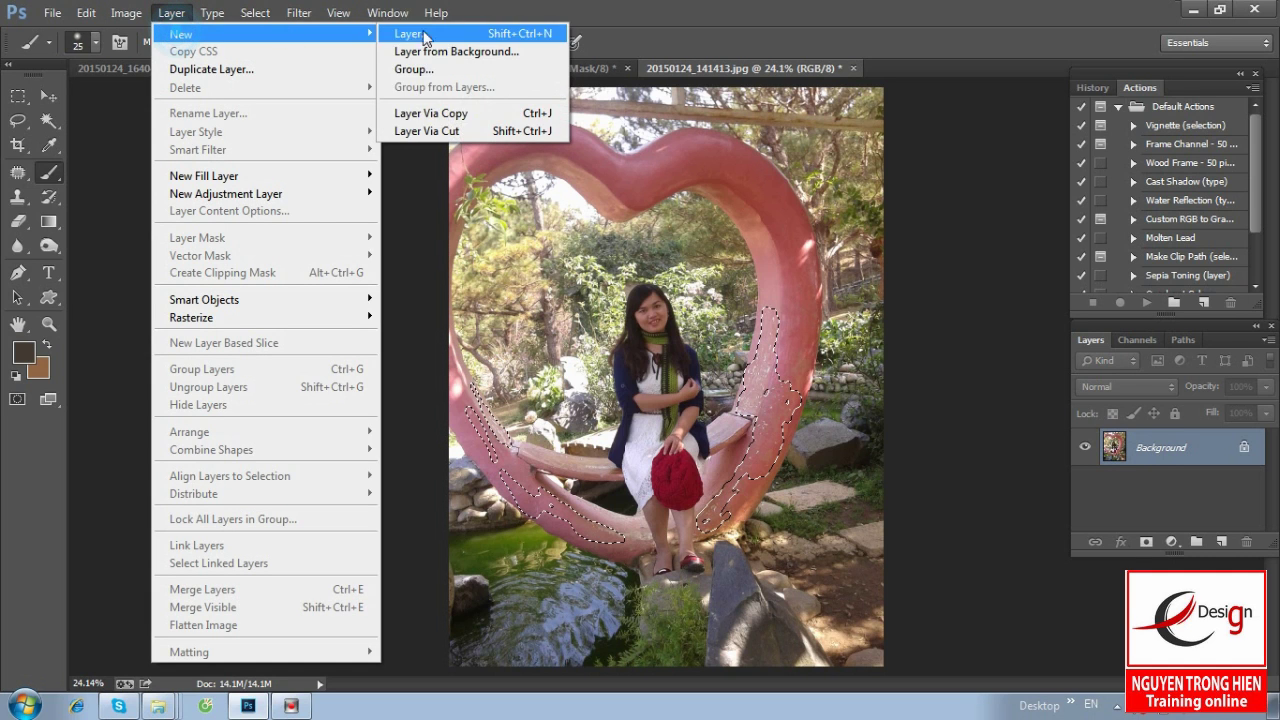
- Copy the selected pillar areas to a new Layer 1 and inspect the lower pillar
left_click(499, 118)
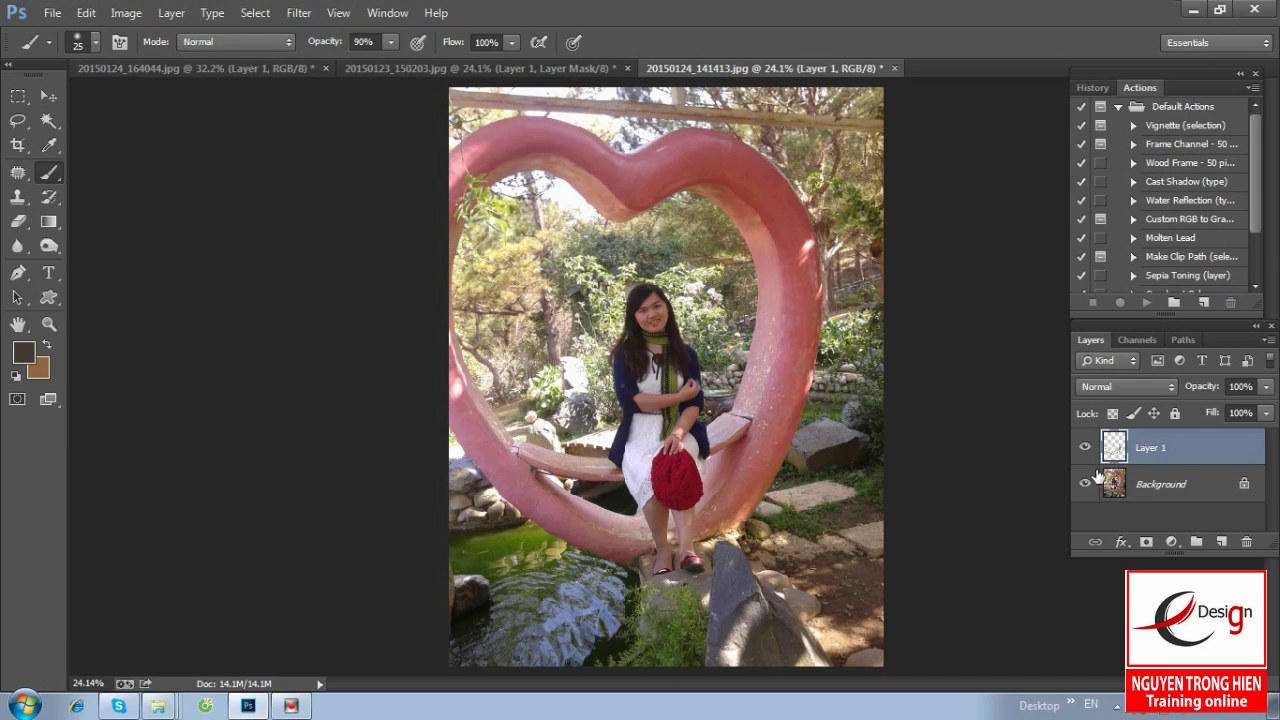
scroll(897, 437, "up", 3)
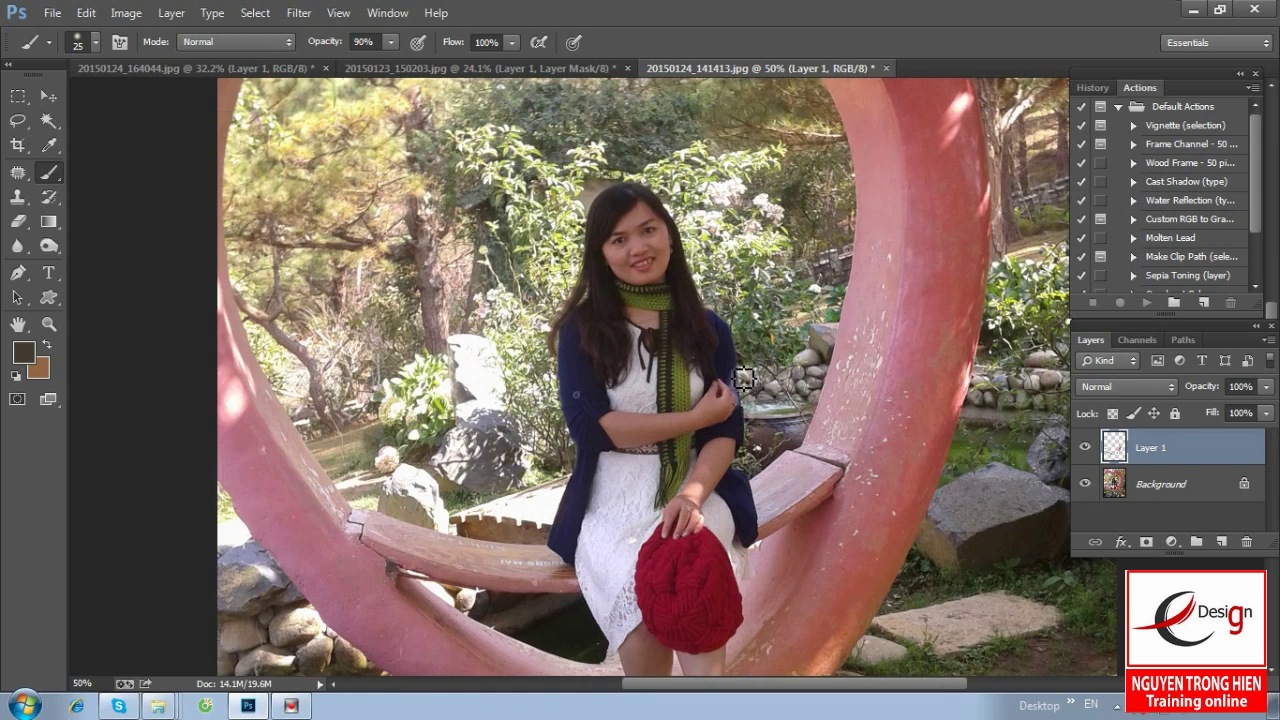
left_click_drag(891, 443, 722, 447)
scroll(722, 447, "up", 1)
left_click_drag(519, 535, 527, 338)
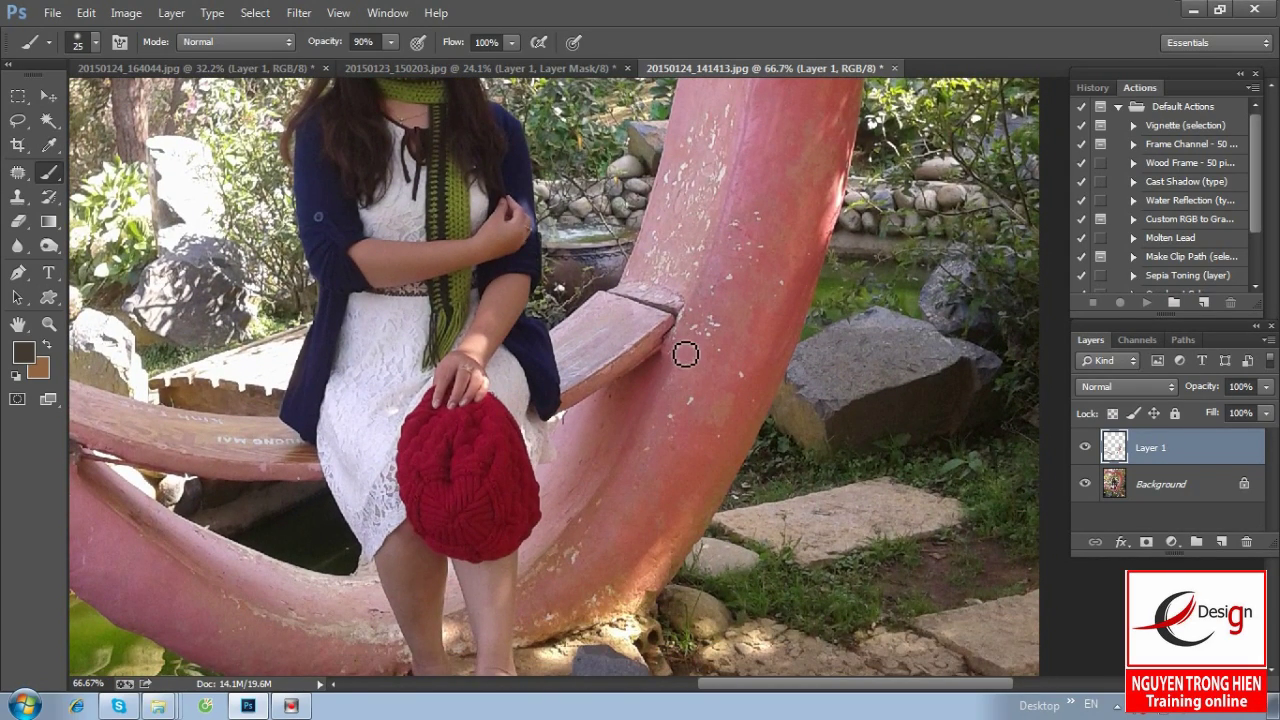
scroll(677, 343, "down", 1)
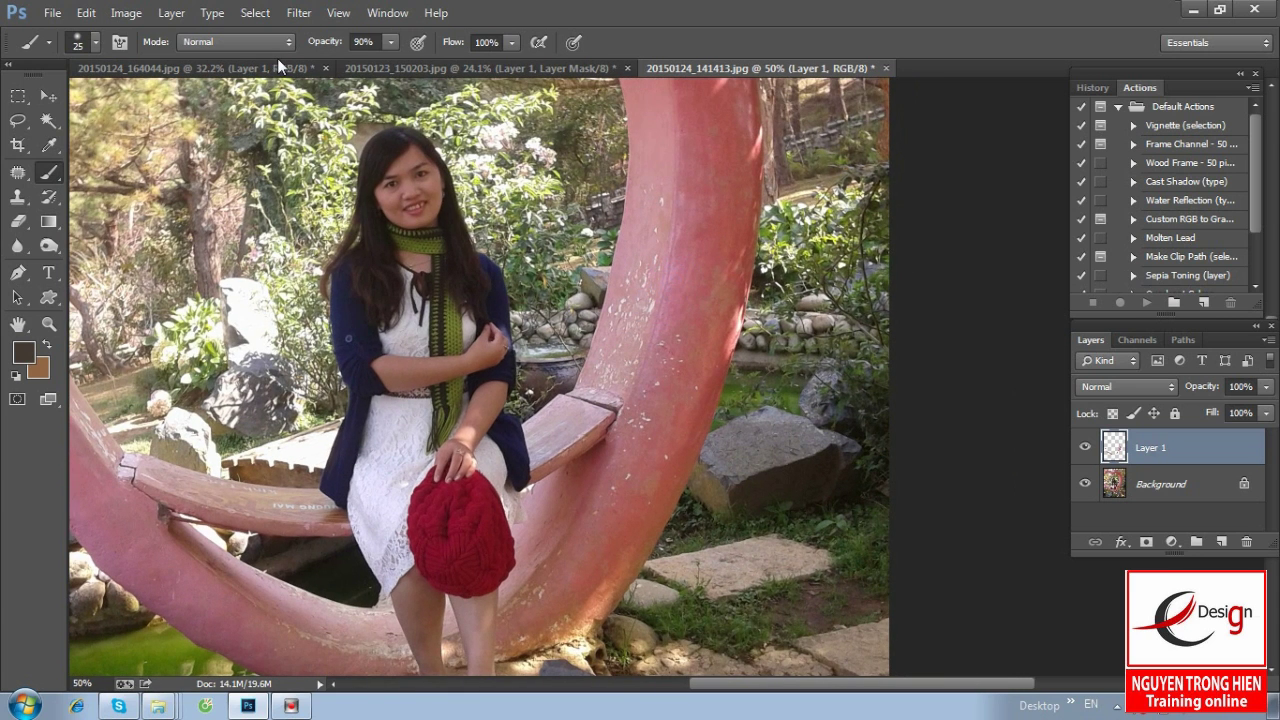
left_click(299, 13)
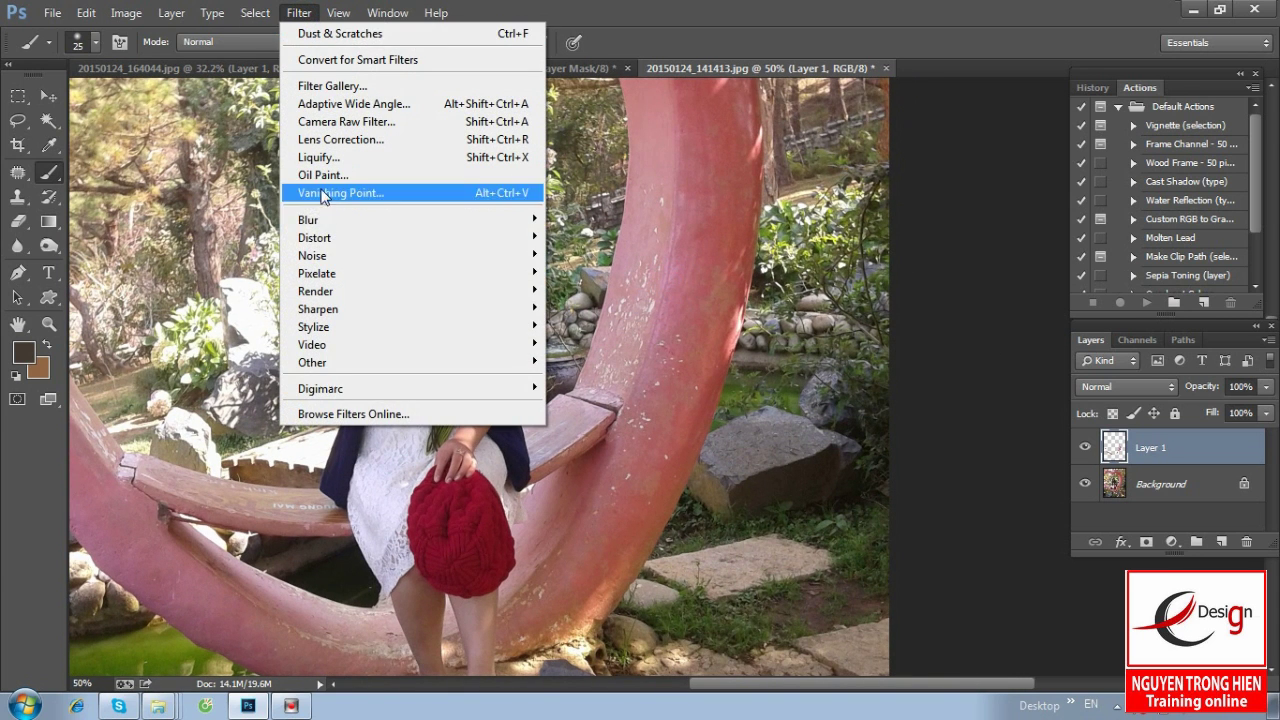
mouse_move(312, 255)
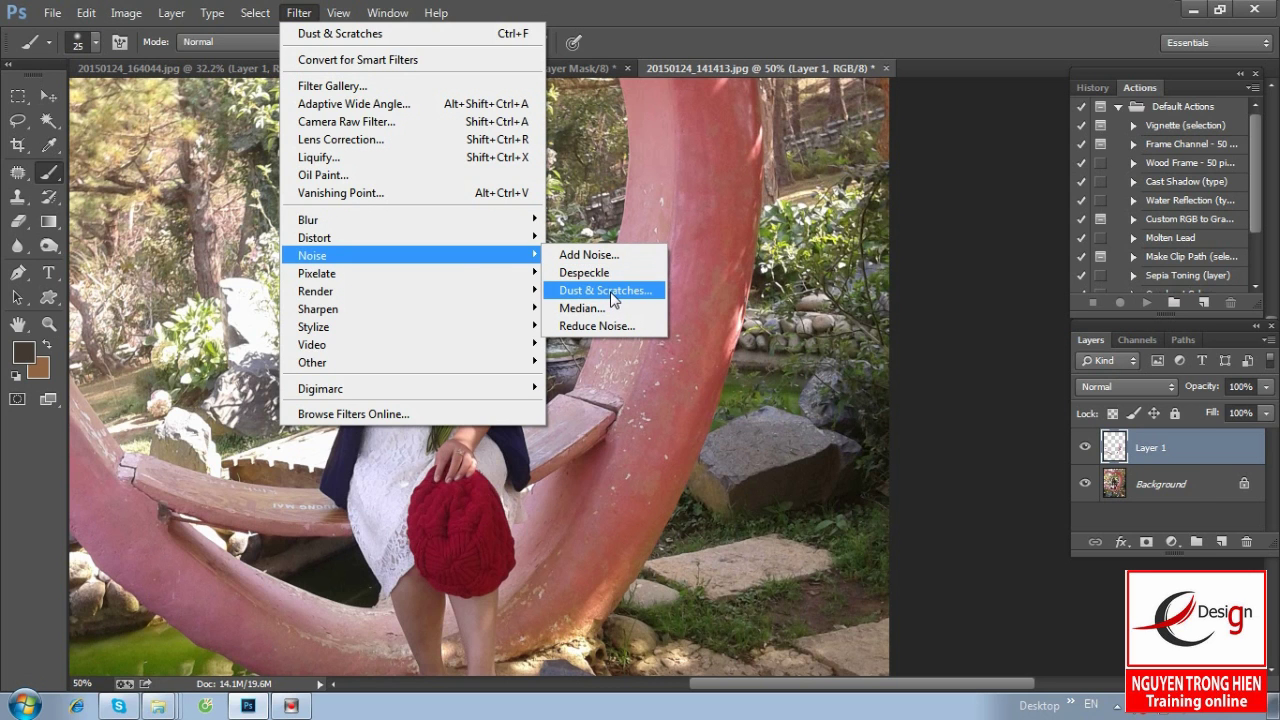
- Apply Dust & Scratches with Radius 5 and Threshold 10, previewing the pillar before and after
left_click(605, 290)
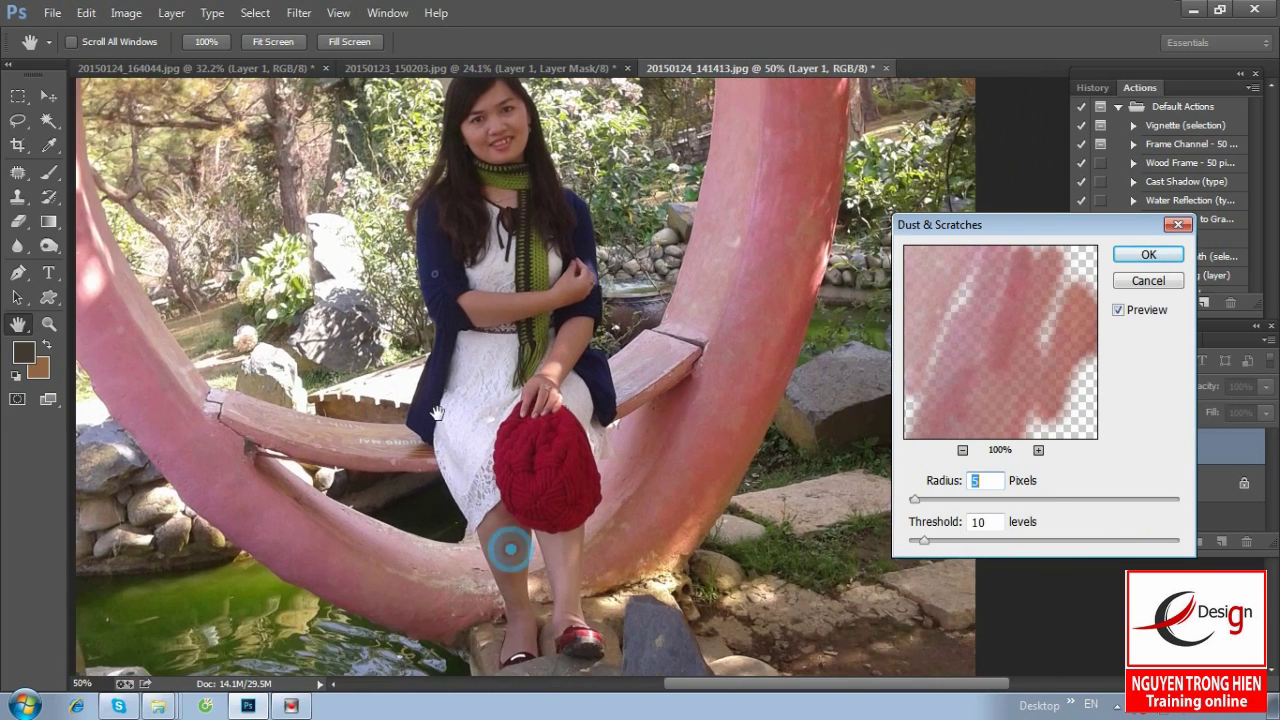
left_click_drag(410, 553, 509, 543)
left_click_drag(683, 400, 620, 467)
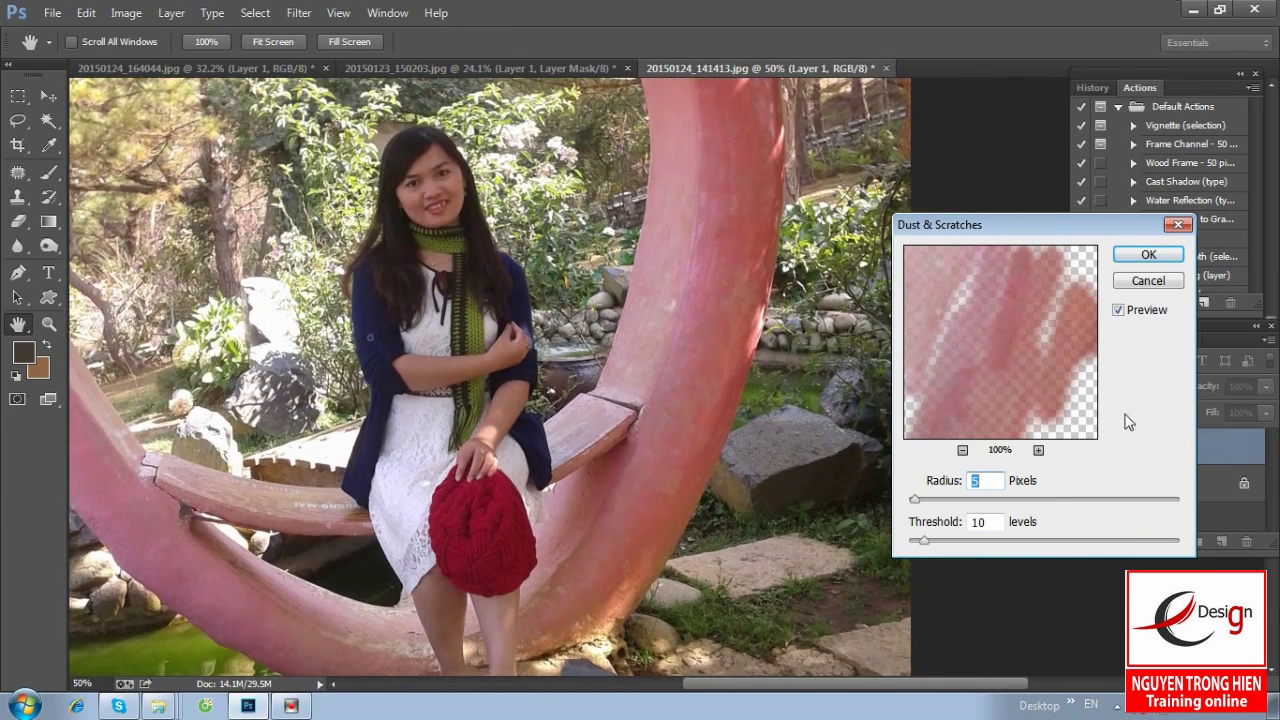
left_click(1119, 311)
left_click(1119, 311)
left_click(1119, 311)
left_click(1119, 311)
left_click(1120, 313)
left_click(1120, 313)
left_click(1150, 256)
- Zoom to 100% and toggle Layer 1's visibility to compare against the spotty original
key("ctrl+plus")
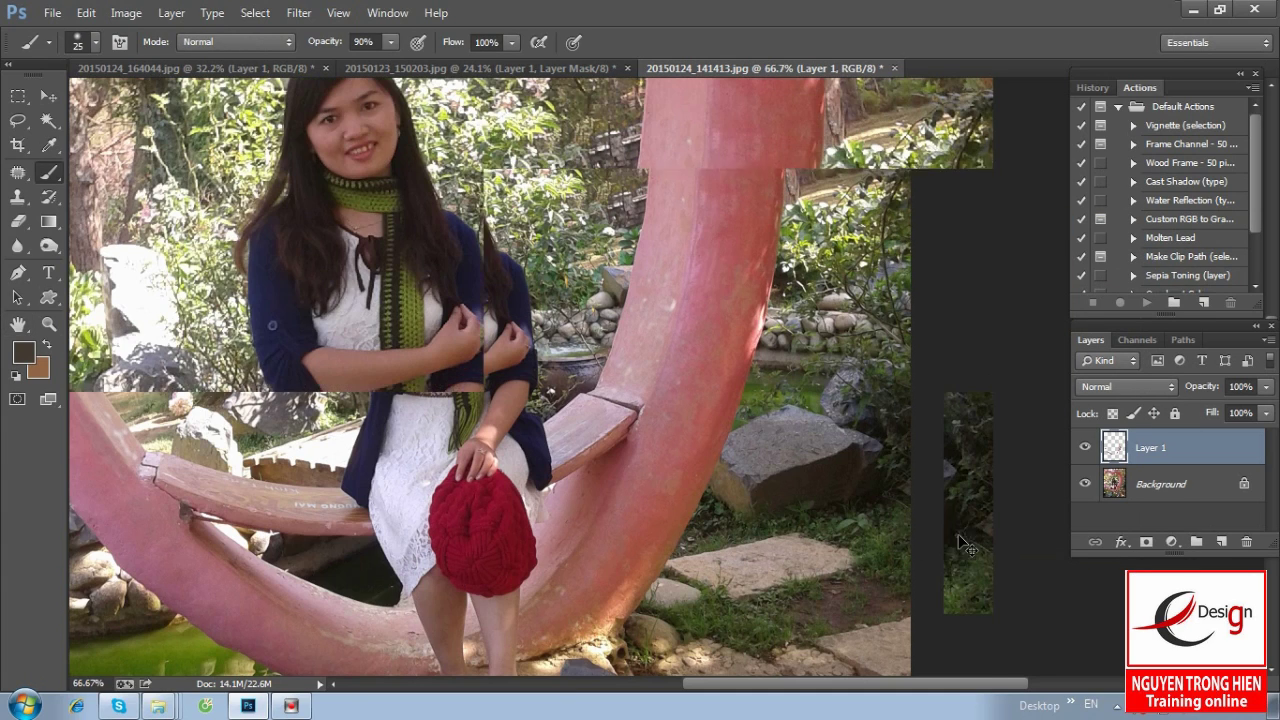
key("ctrl+plus")
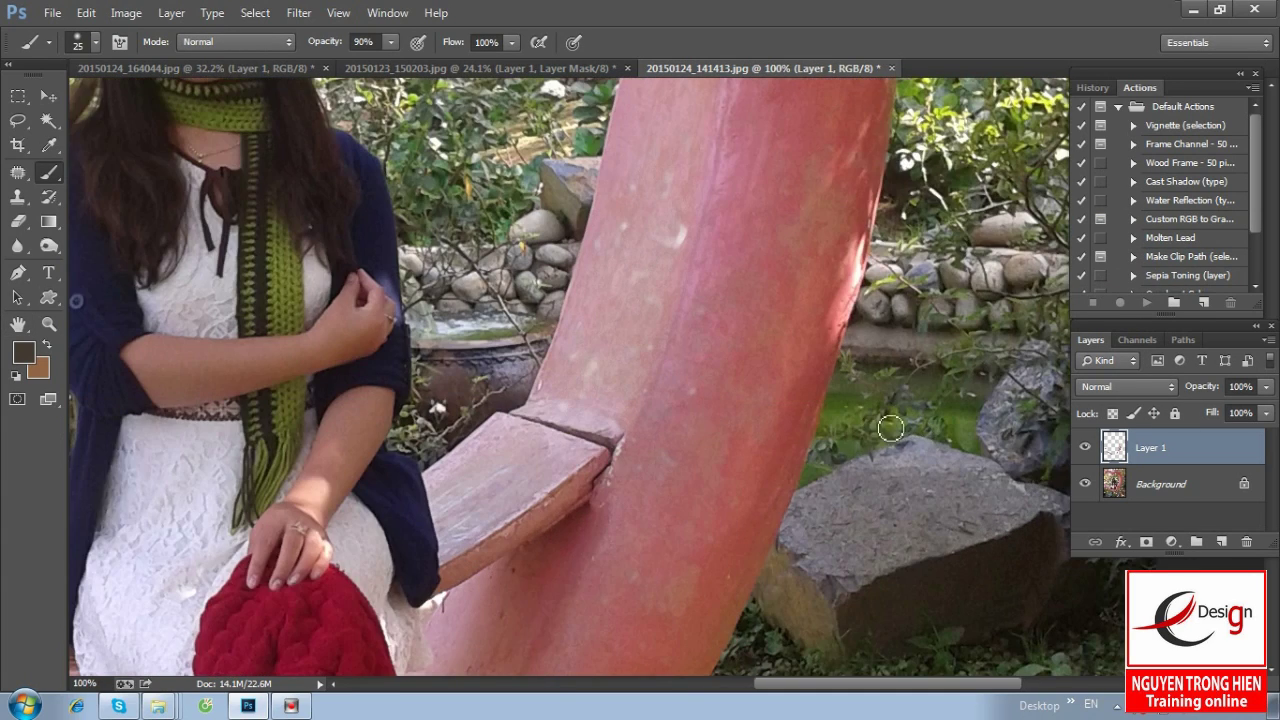
scroll(860, 410, "up", 3)
scroll(850, 390, "up", 1)
left_click(1086, 448)
left_click(1086, 448)
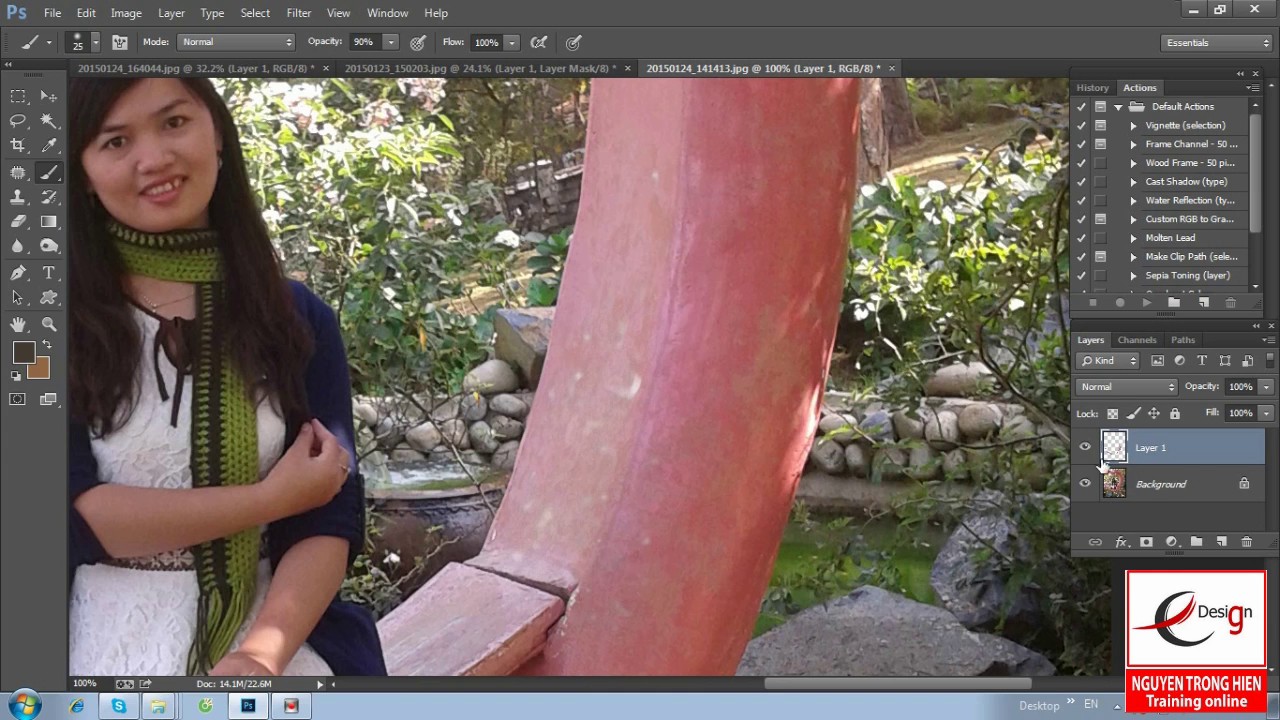
left_click_drag(18, 172, 82, 204)
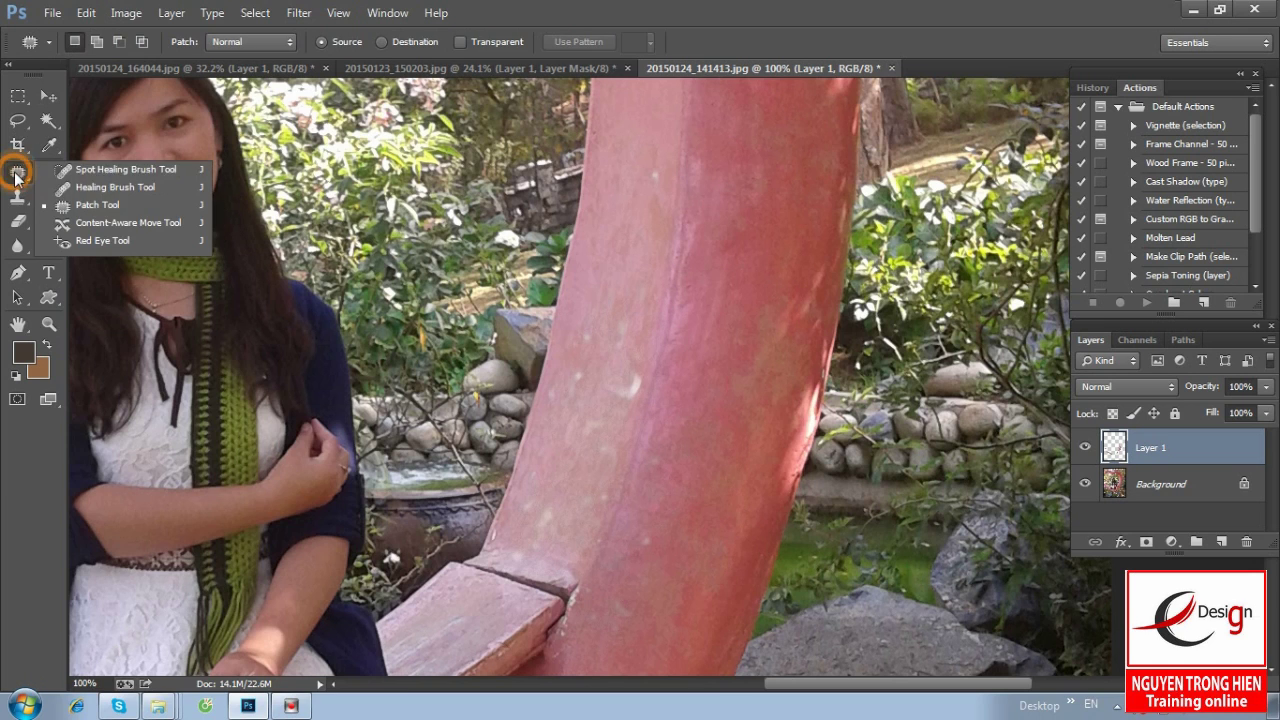
left_click(84, 204)
mouse_move(630, 375)
left_mouse_down()
mouse_move(620, 365)
mouse_move(628, 410)
mouse_move(655, 390)
mouse_move(625, 373)
mouse_move(637, 303)
left_mouse_up()
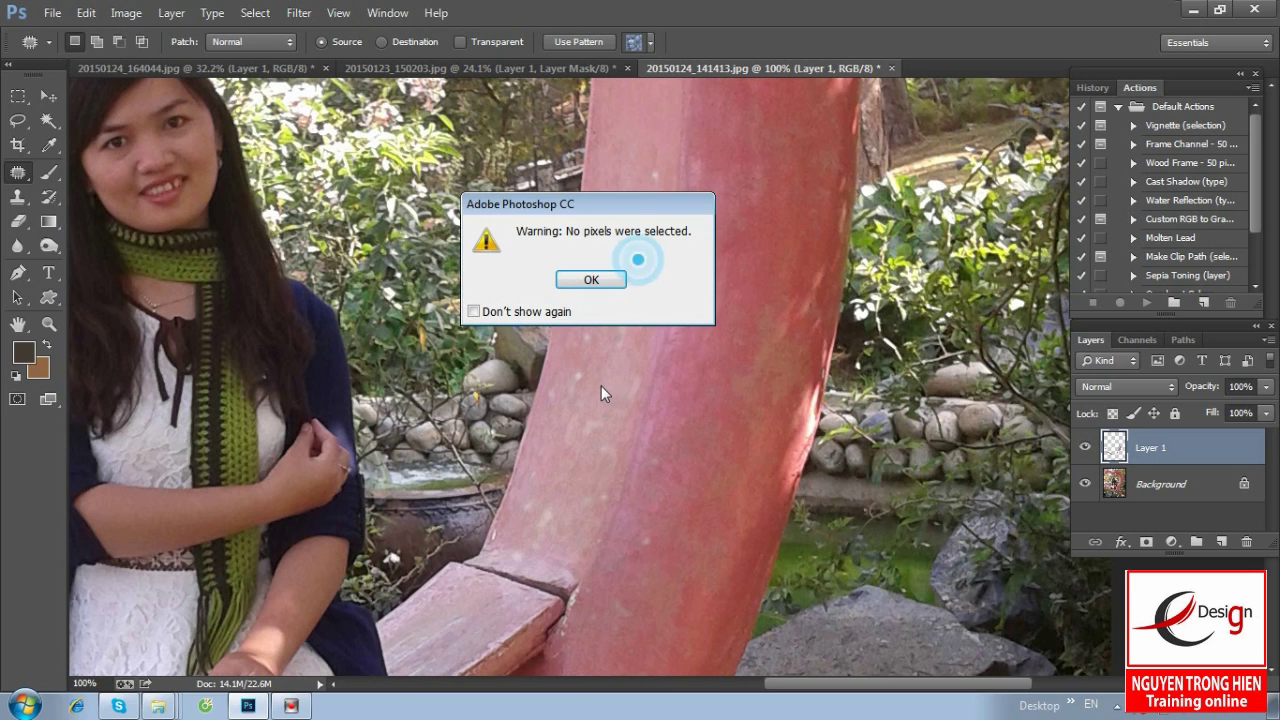
left_click(592, 280)
mouse_move(632, 385)
left_mouse_down()
mouse_move(657, 411)
mouse_move(651, 374)
mouse_move(636, 385)
mouse_move(587, 369)
left_mouse_up()
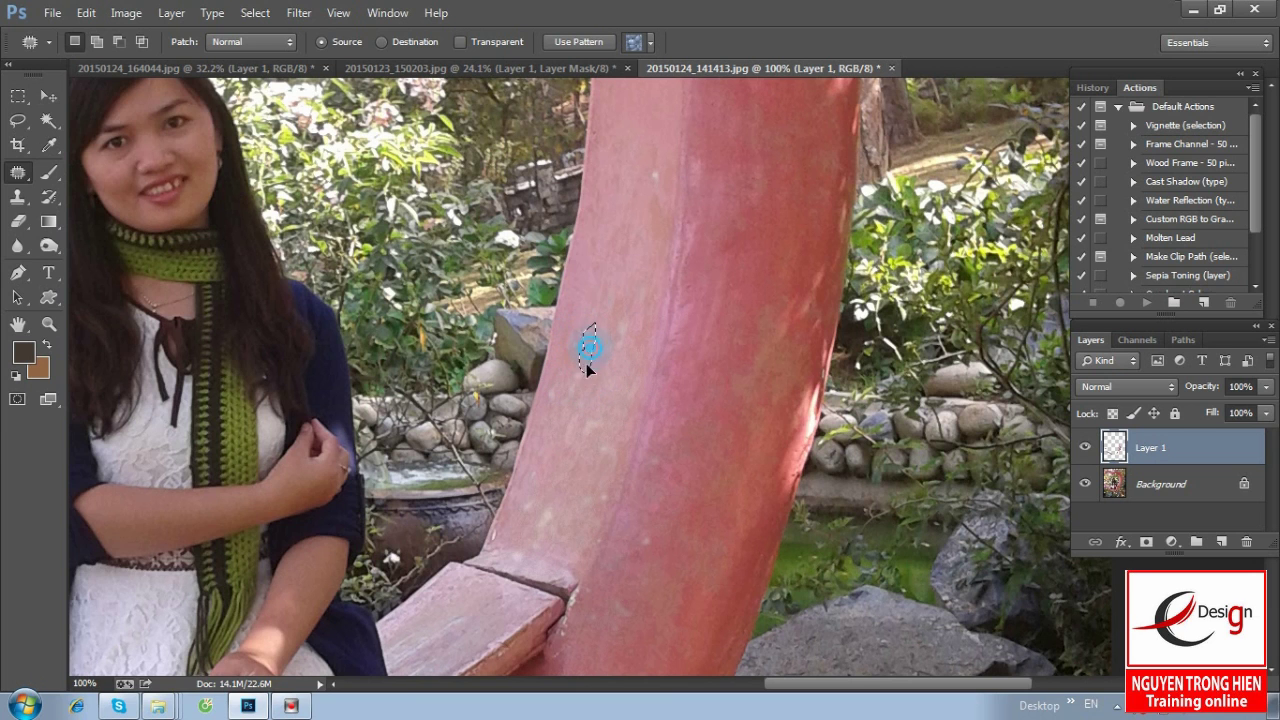
left_click_drag(651, 616, 745, 428)
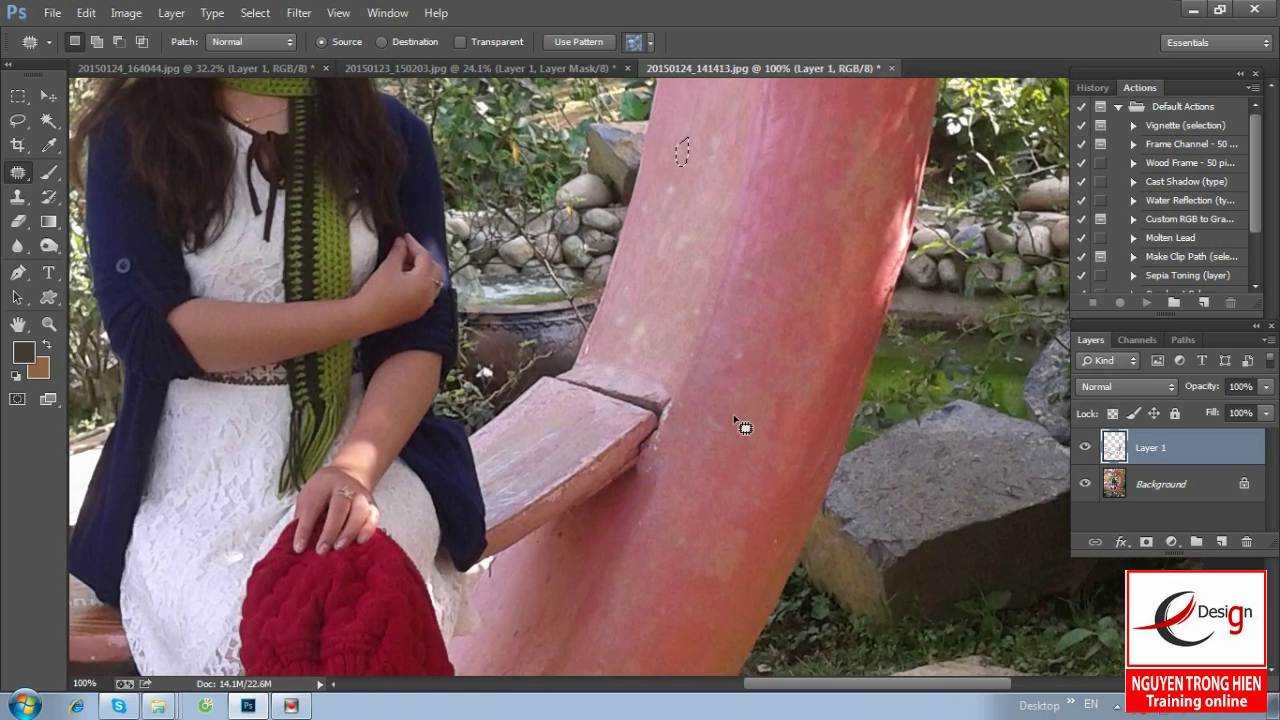
key("ctrl+minus")
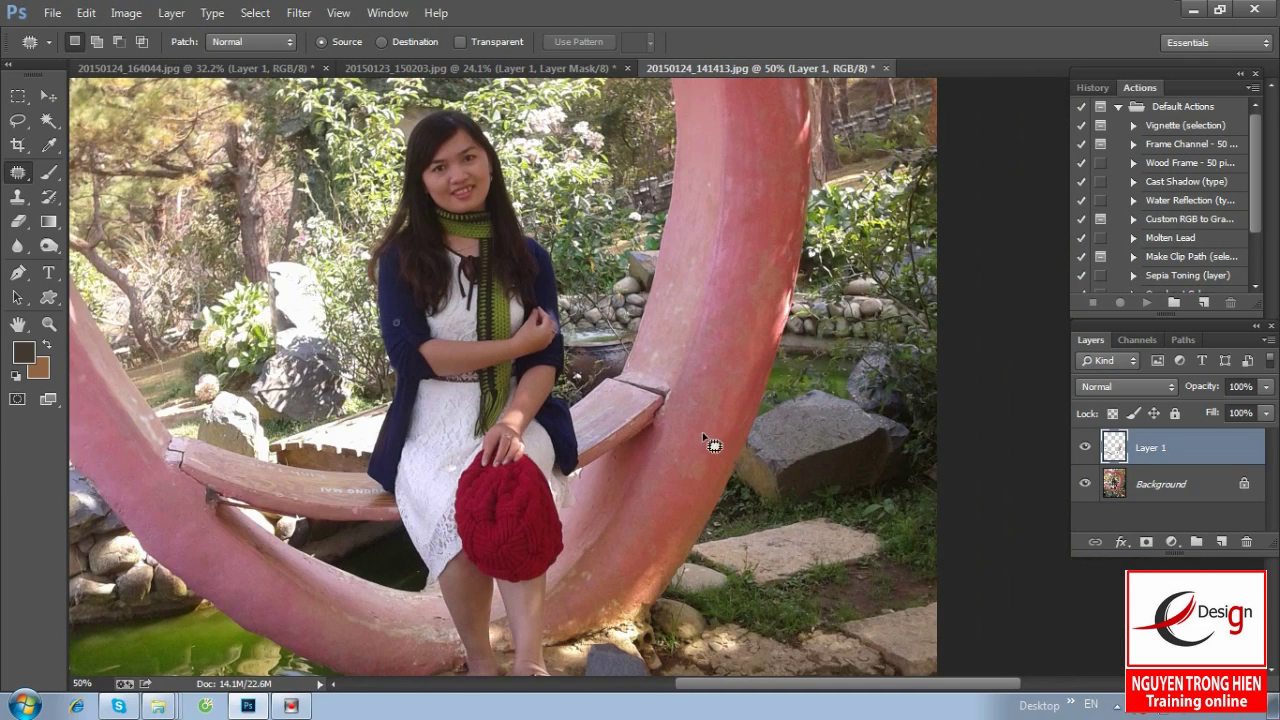
key("z")
scroll(497, 525, "down", 2)
scroll(497, 525, "down", 1)
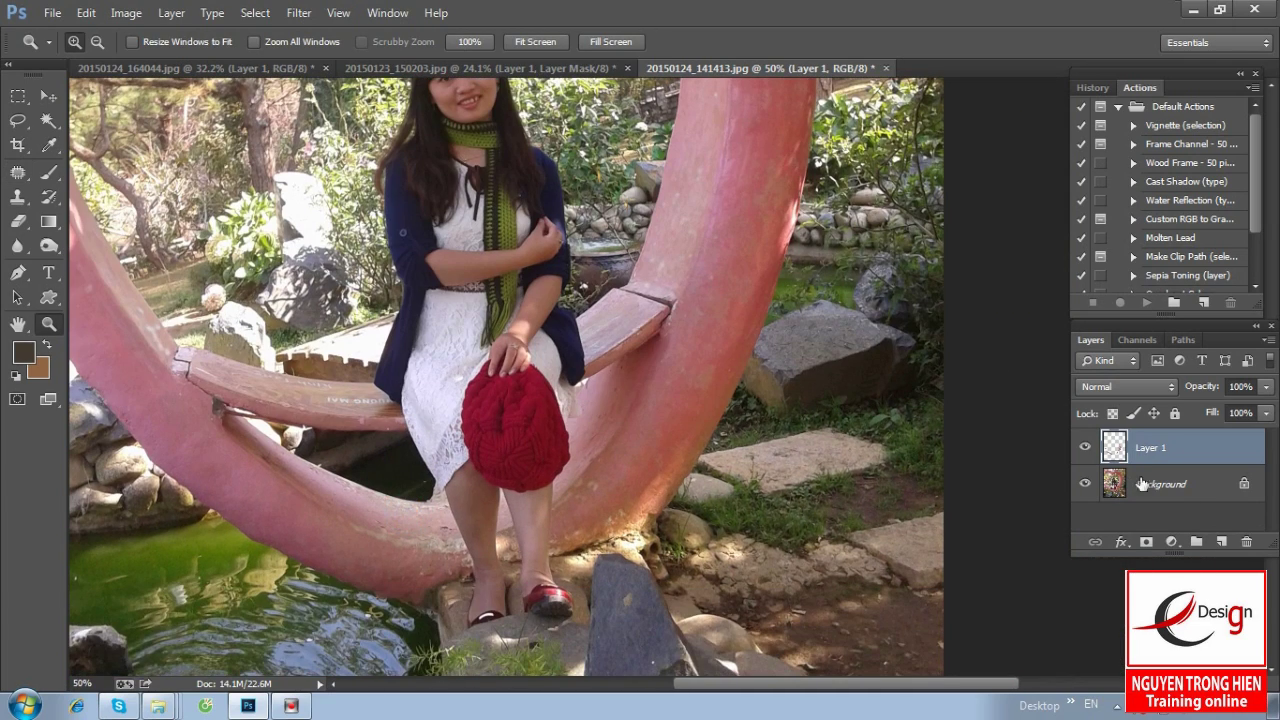
- Fit the photo, magnify the pillar and toggle Layer 1 on and off to compare
key("ctrl+0")
left_click(1084, 452)
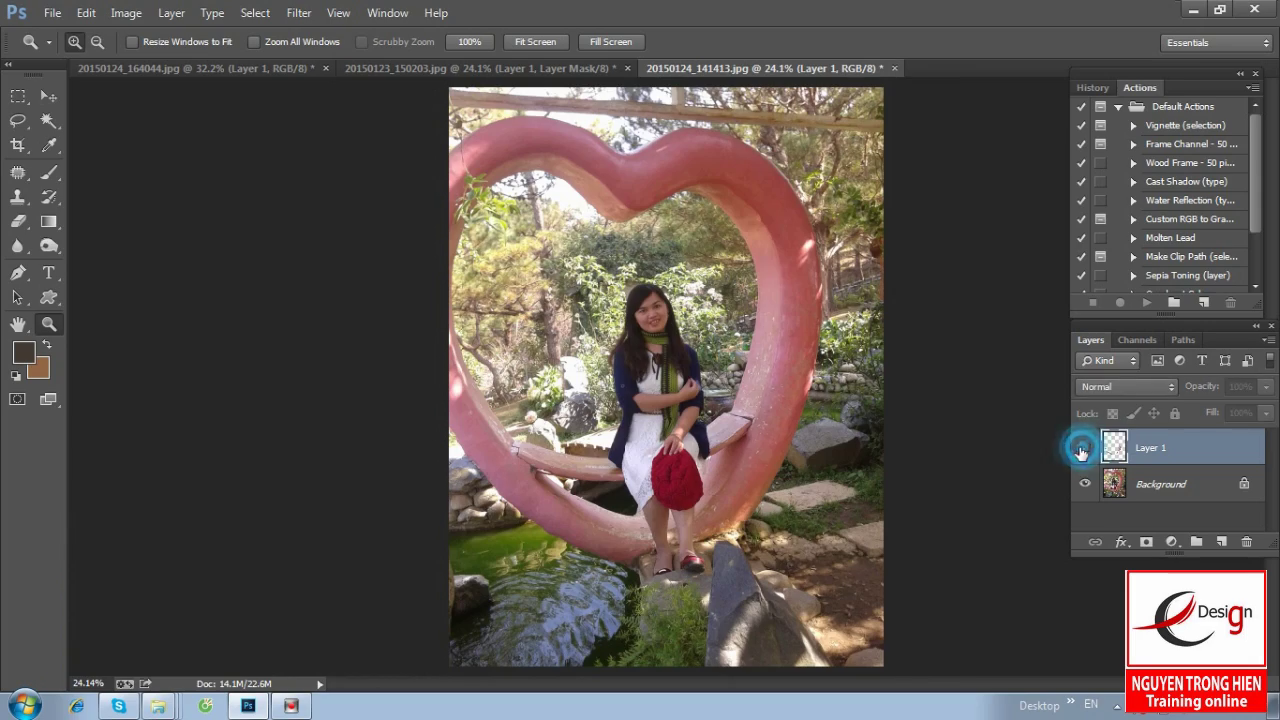
left_click_drag(676, 400, 946, 500)
left_click(1085, 448)
left_click(1085, 448)
left_click(1085, 448)
- Pan over the heart arch top, dress, red hat and pillar's right side to inspect the cleanup
left_click_drag(768, 385, 743, 423)
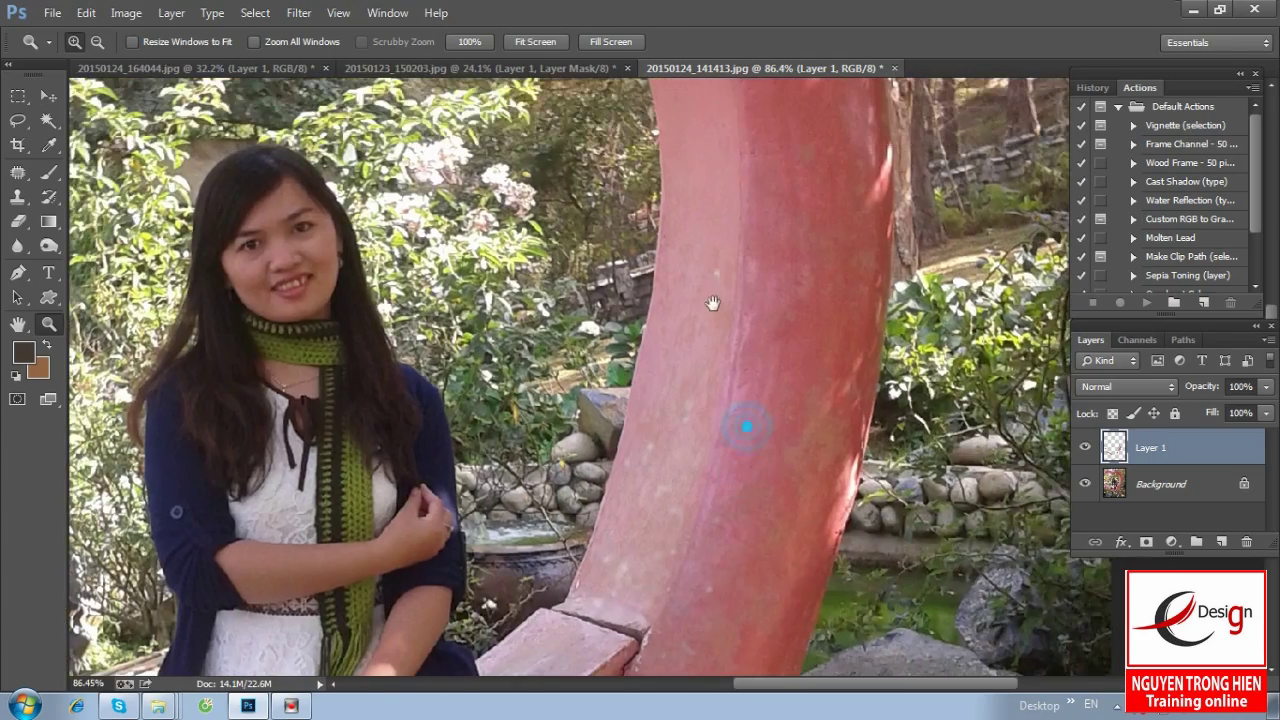
left_click_drag(714, 300, 703, 577)
left_click_drag(680, 400, 714, 491)
mouse_move(657, 330)
left_mouse_down()
mouse_move(862, 402)
mouse_move(834, 508)
left_mouse_up()
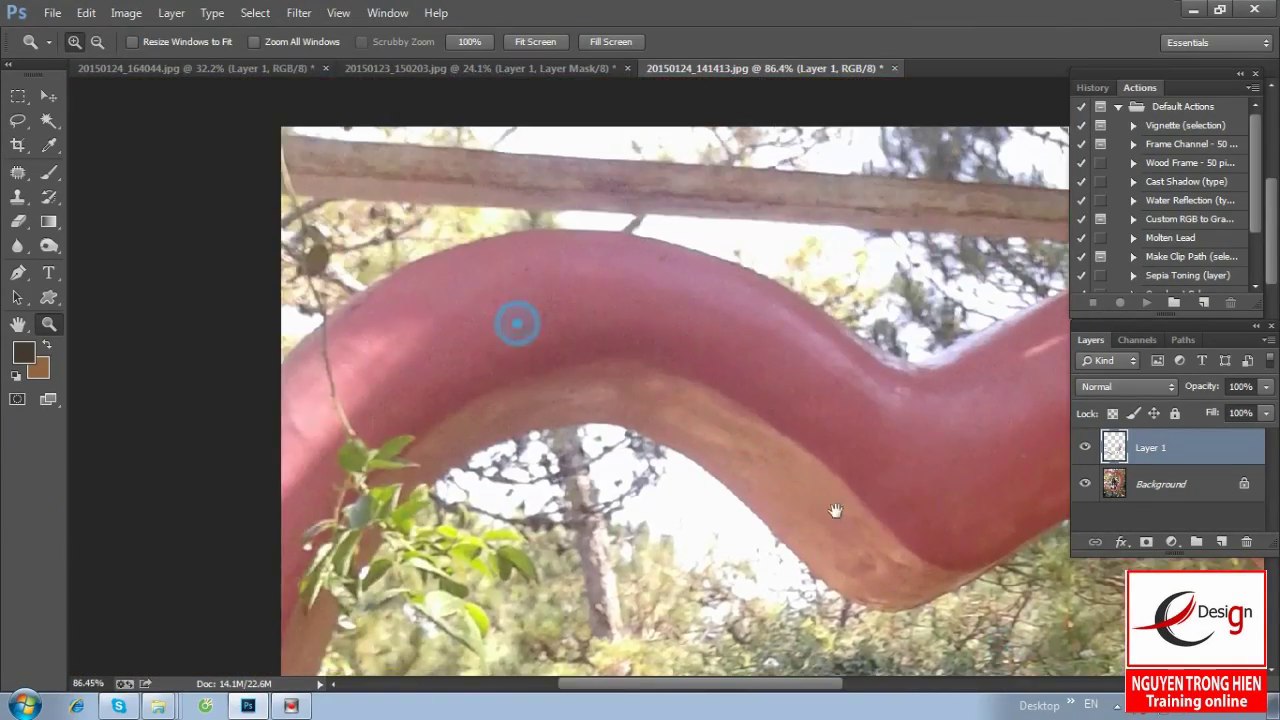
left_click_drag(514, 323, 850, 130)
left_click_drag(700, 500, 700, 200)
left_click_drag(726, 545, 478, 474)
mouse_move(1018, 510)
left_mouse_down()
mouse_move(651, 514)
mouse_move(606, 608)
mouse_move(846, 174)
left_mouse_up()
left_click_drag(838, 222, 608, 680)
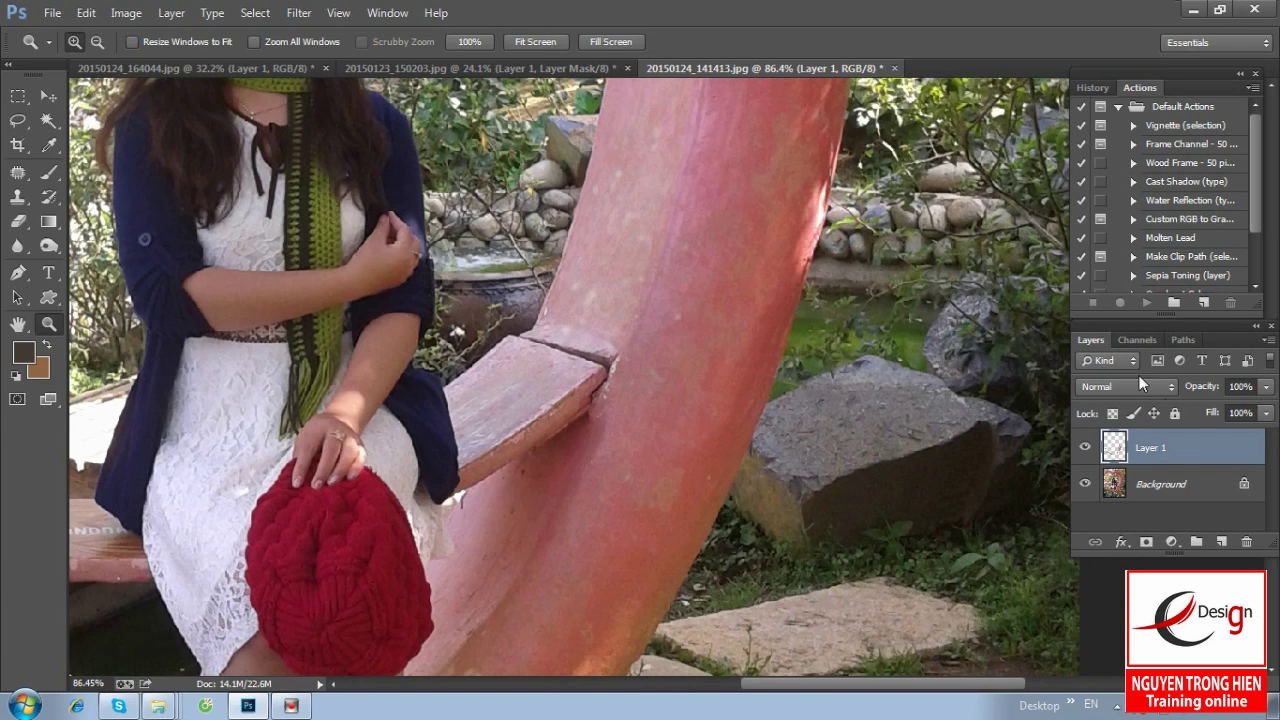
- Flatten to a single Background layer and zoom in to check the pillar at 66.67%
key("ctrl+0")
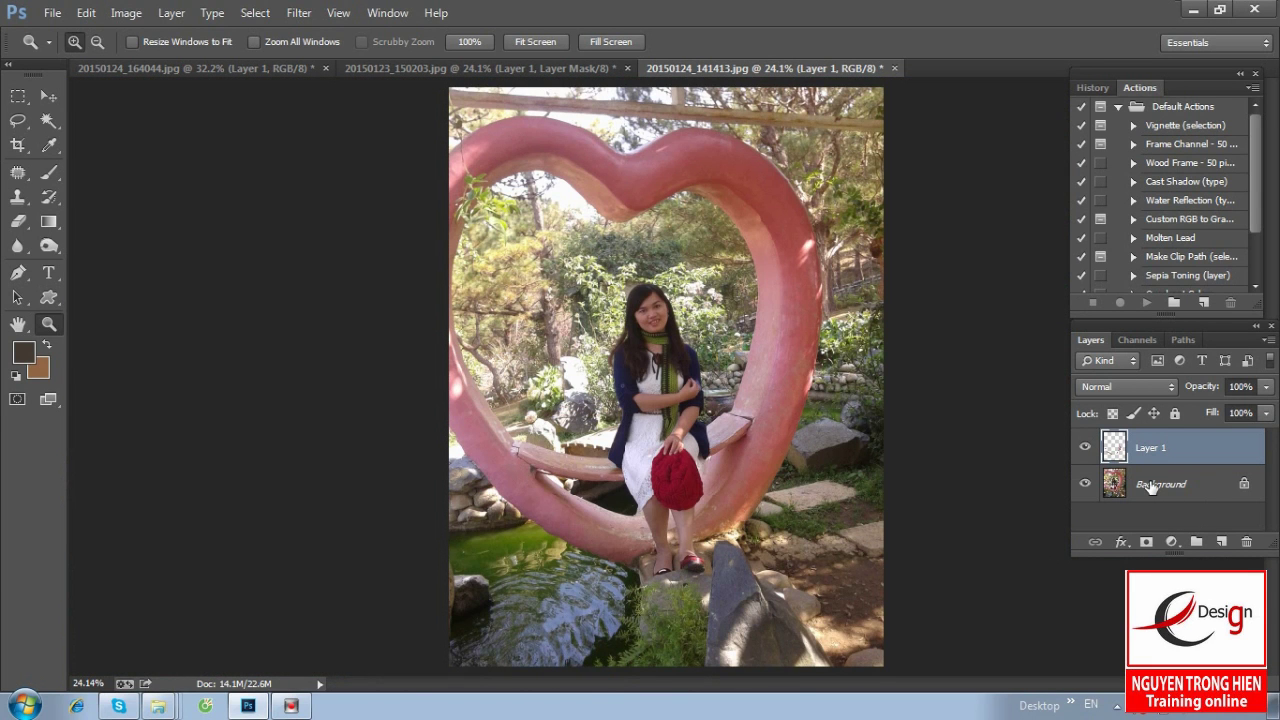
key("Delete")
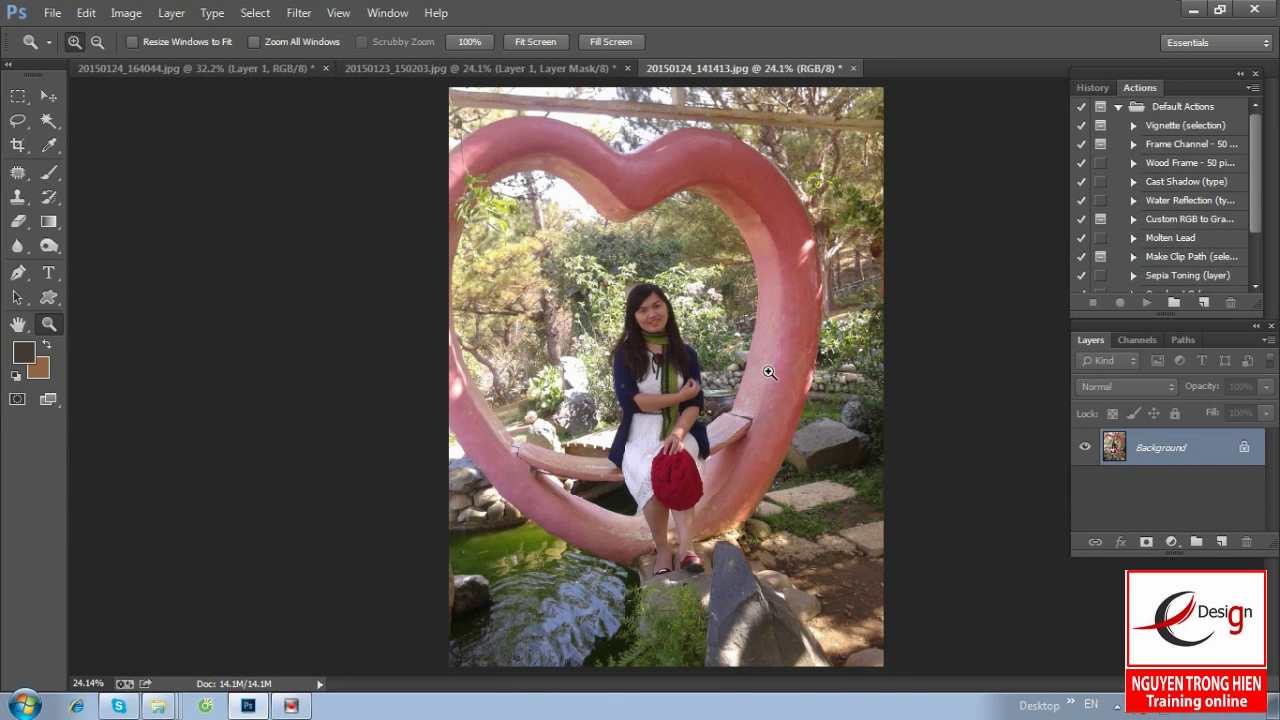
left_click(770, 372)
left_click_drag(769, 328, 619, 657)
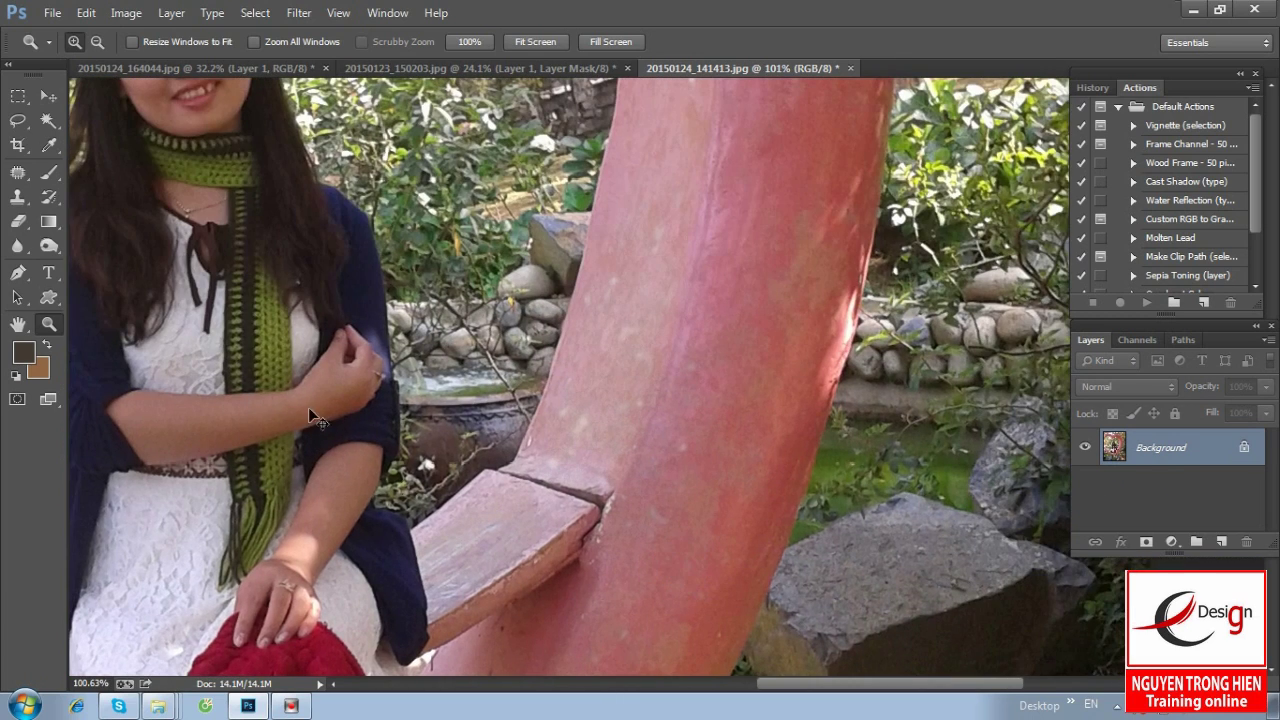
key("ctrl+minus")
left_click(18, 172)
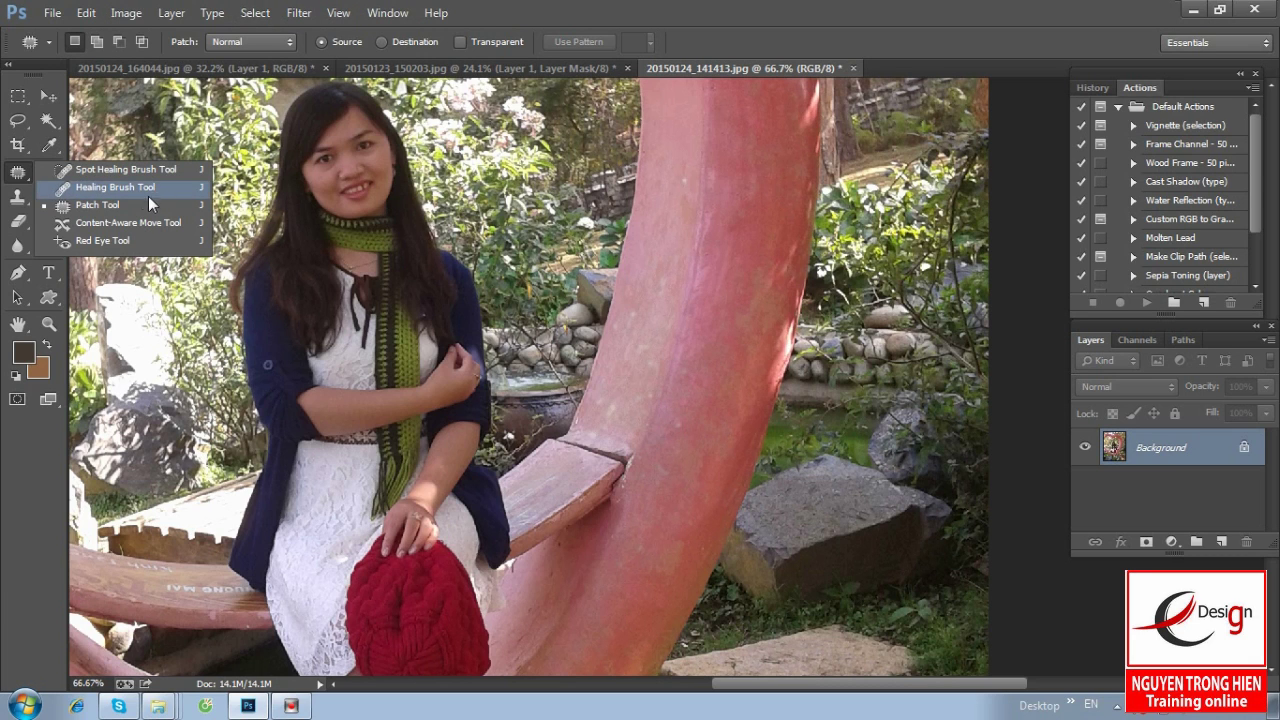
- Cycle through the lakeside, waterfall and heart-arch photo tabs to review them
left_click(97, 204)
left_click_drag(773, 318, 733, 418)
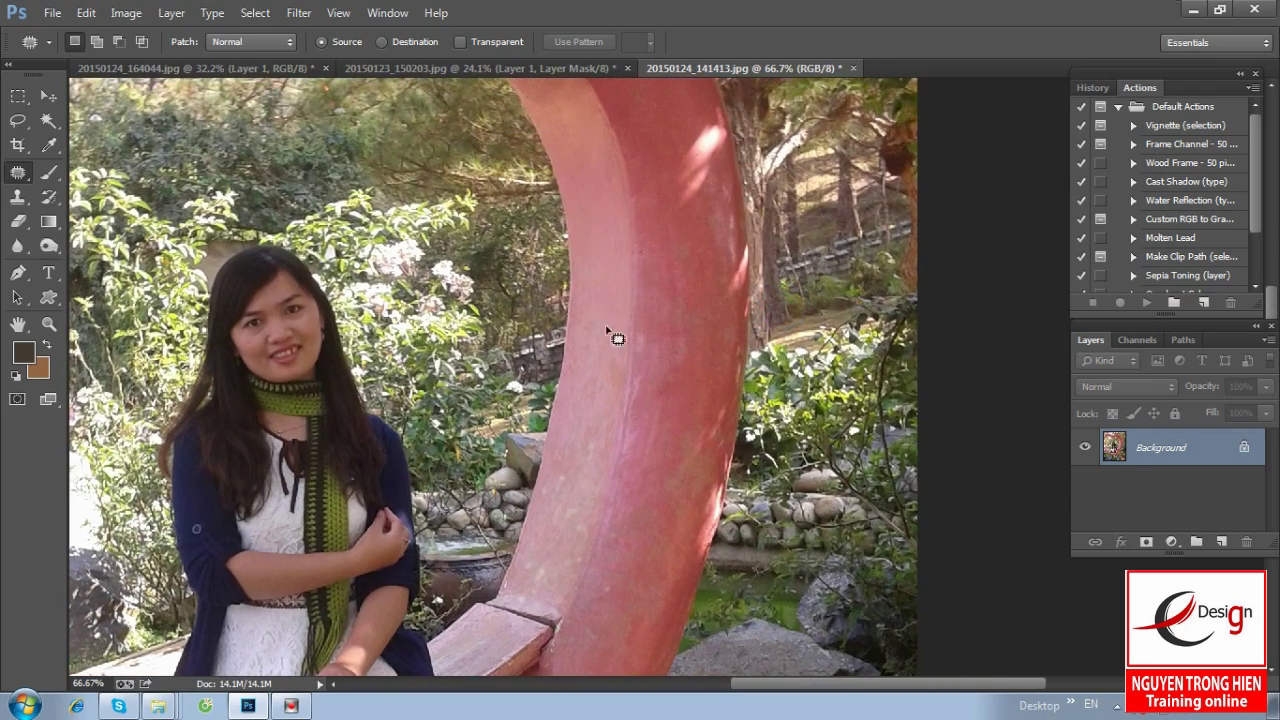
left_click(270, 67)
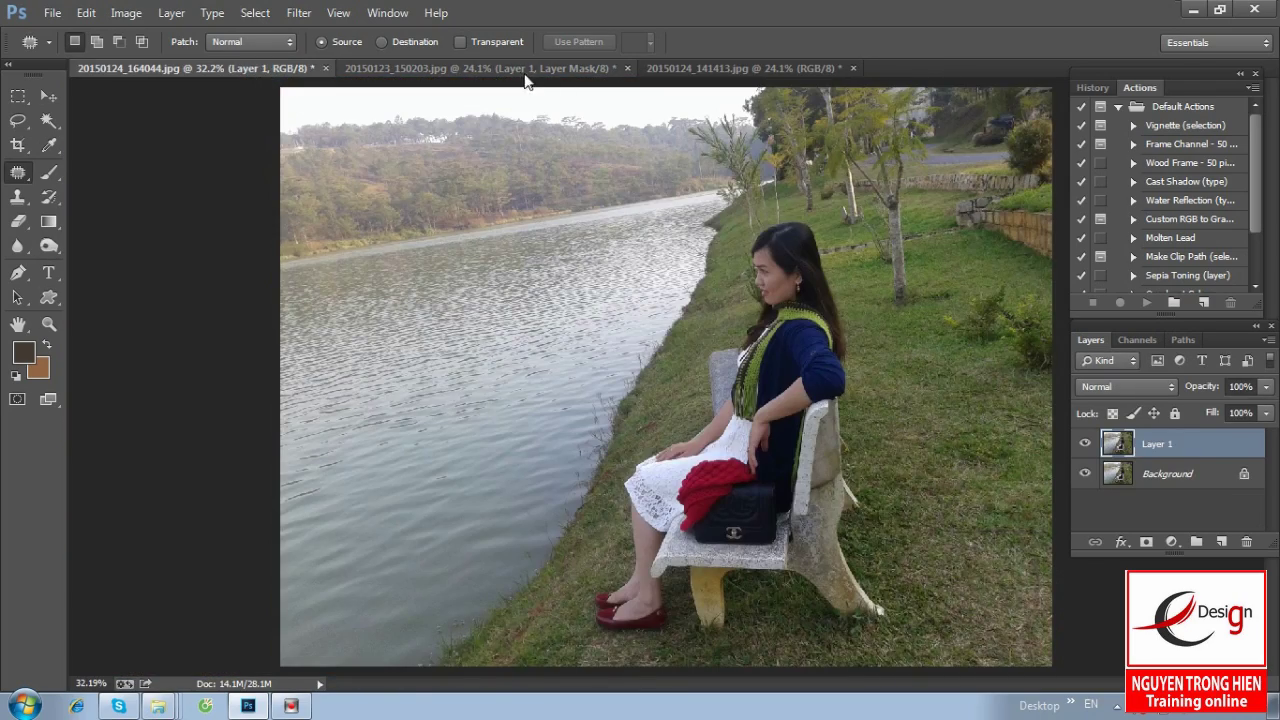
left_click(519, 67)
left_click(731, 67)
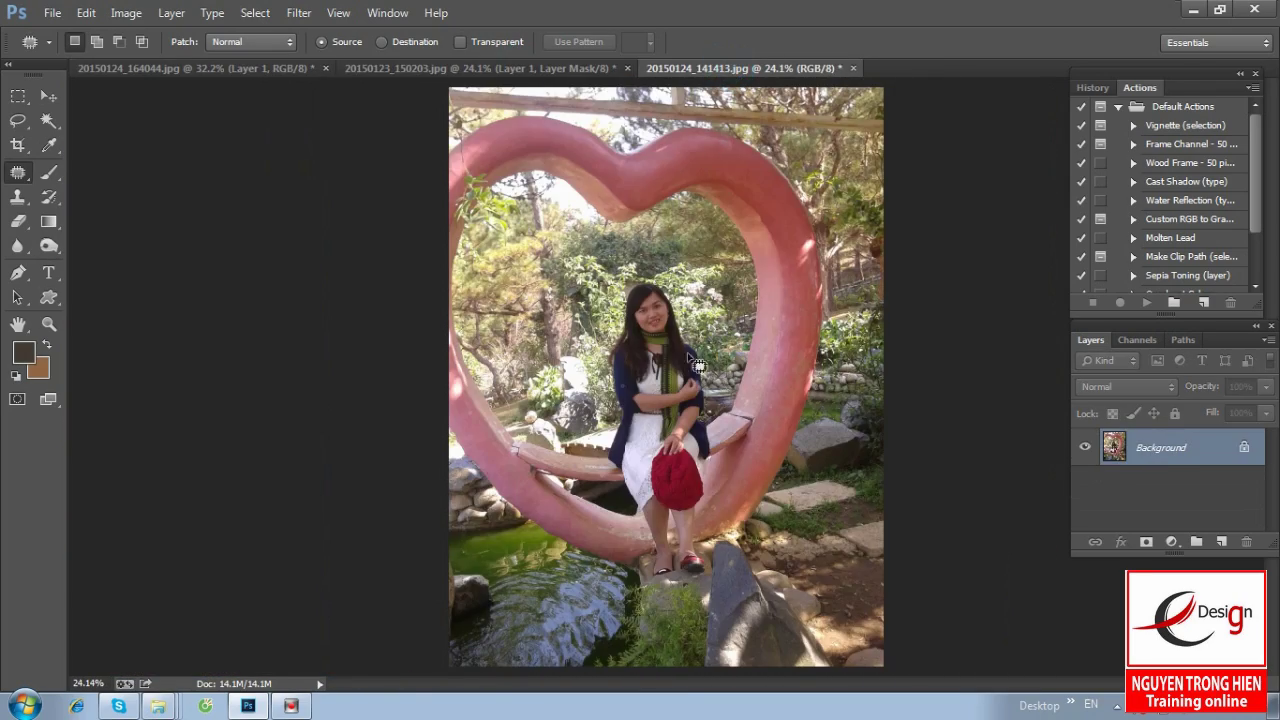
- Zoom into the heart-arch photo, fit it on screen, then switch back to the lakeside photo
key("z")
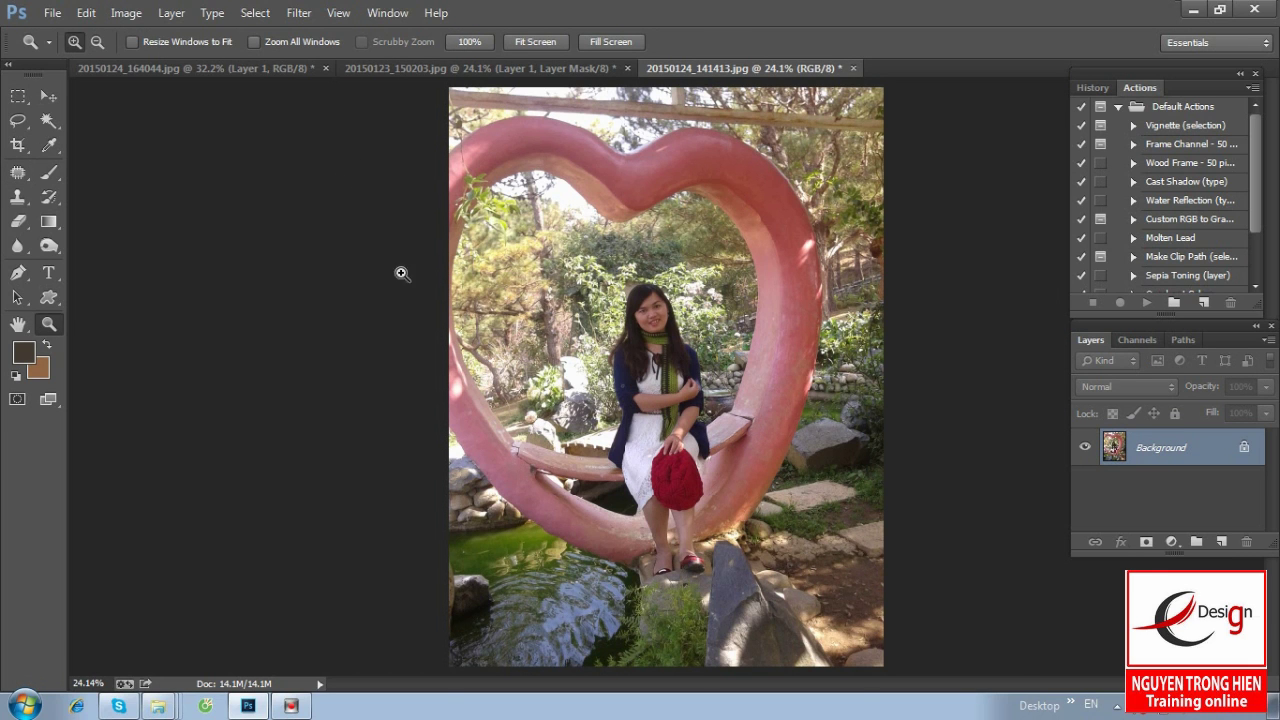
left_click(425, 331)
left_click_drag(704, 366, 680, 490)
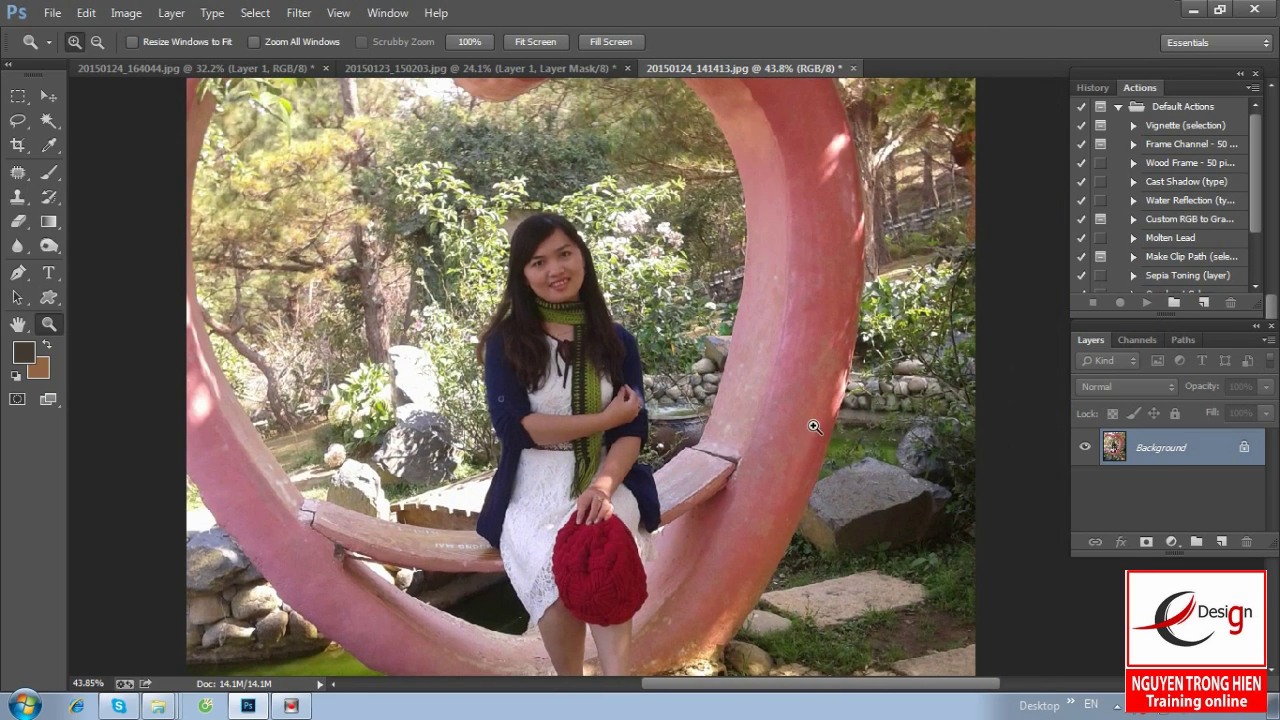
key("ctrl+0")
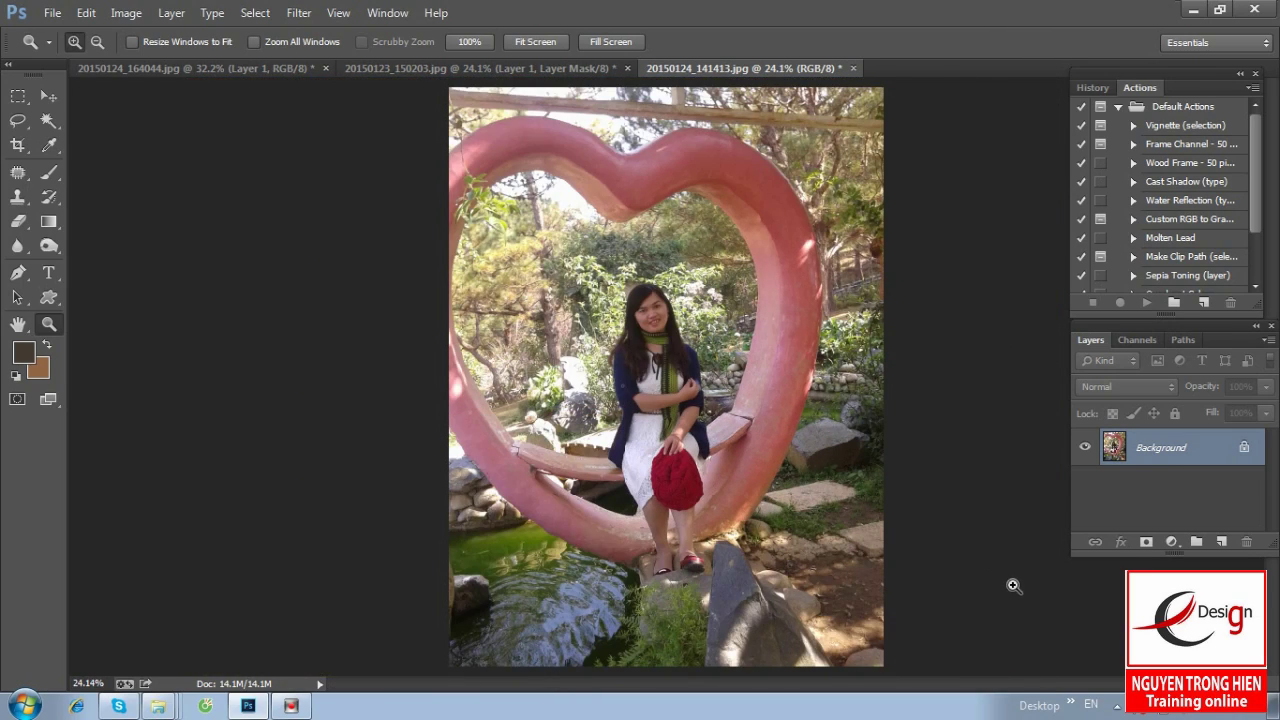
left_click(465, 70)
left_click(251, 68)
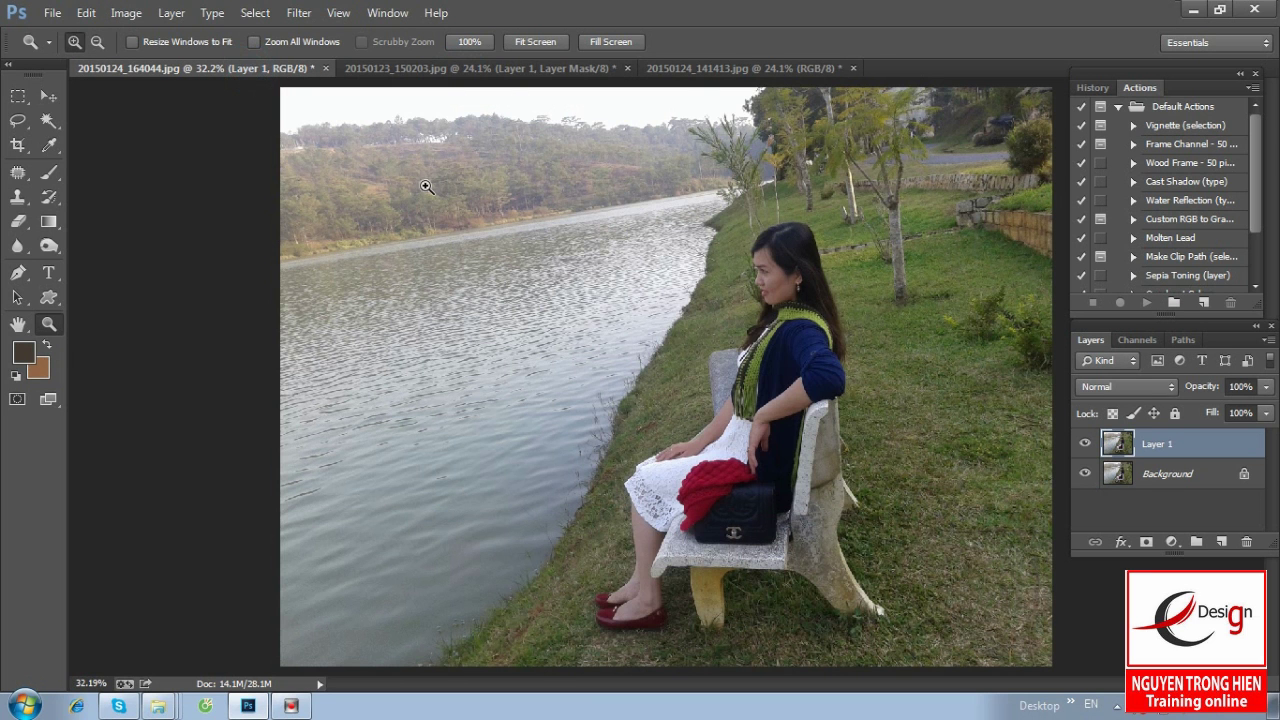